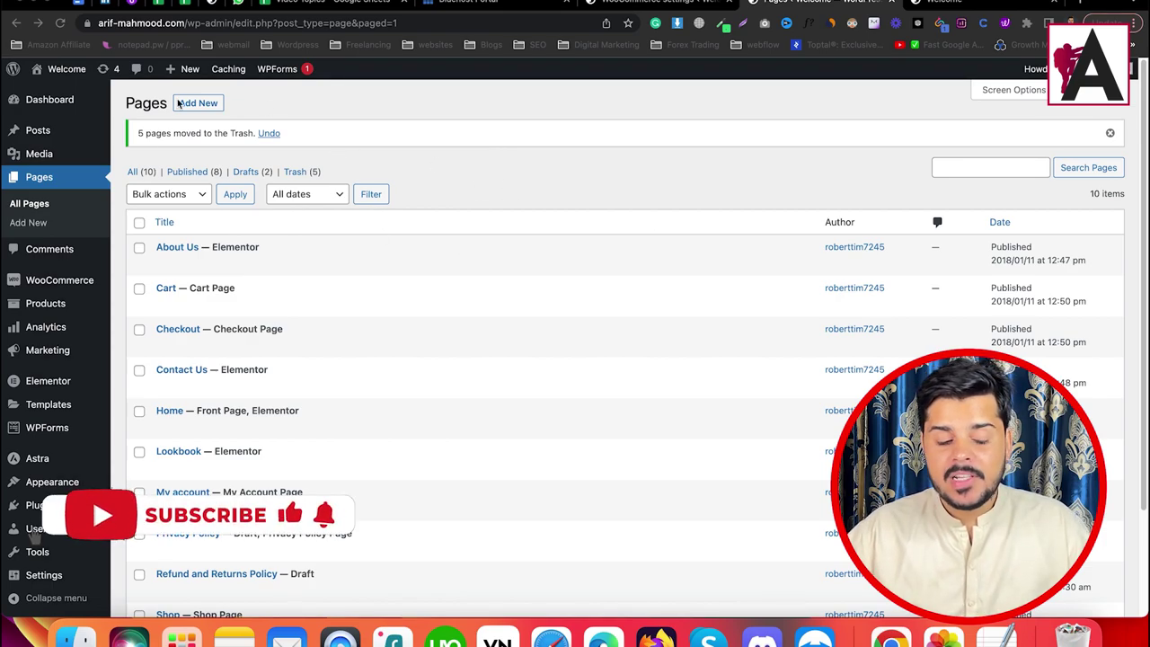
# Mark the Cart, Checkout, My account and Shop pages in the pages list
pyautogui.click(543, 142)
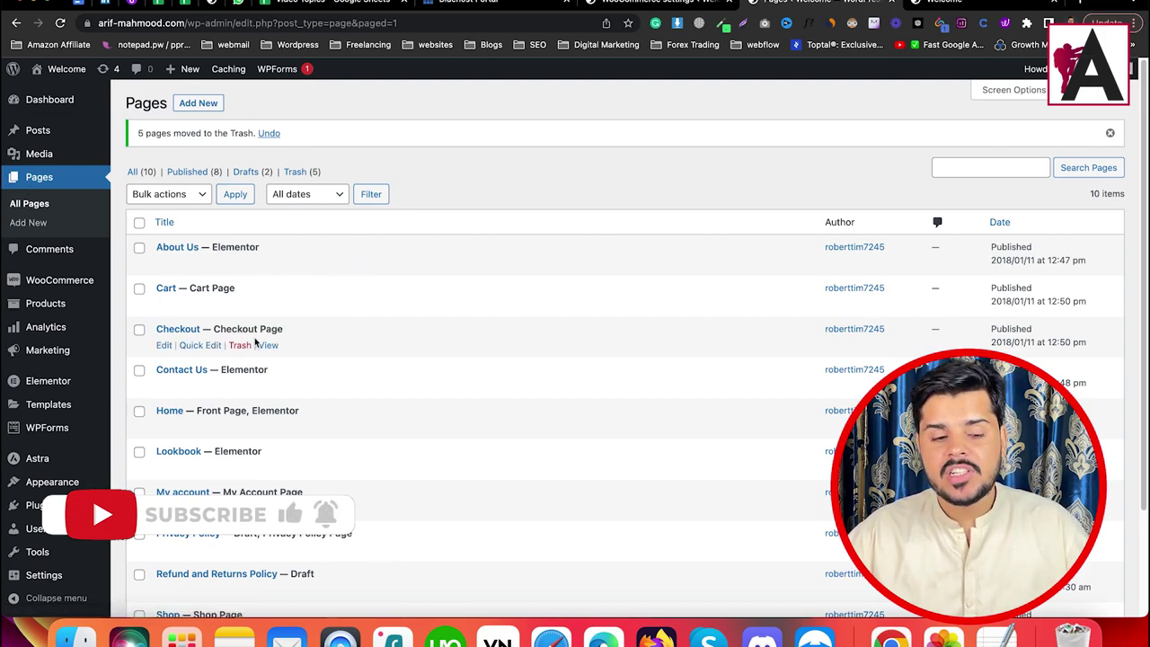
pyautogui.scroll(-1, 193, 341)
pyautogui.scroll(-1, 199, 337)
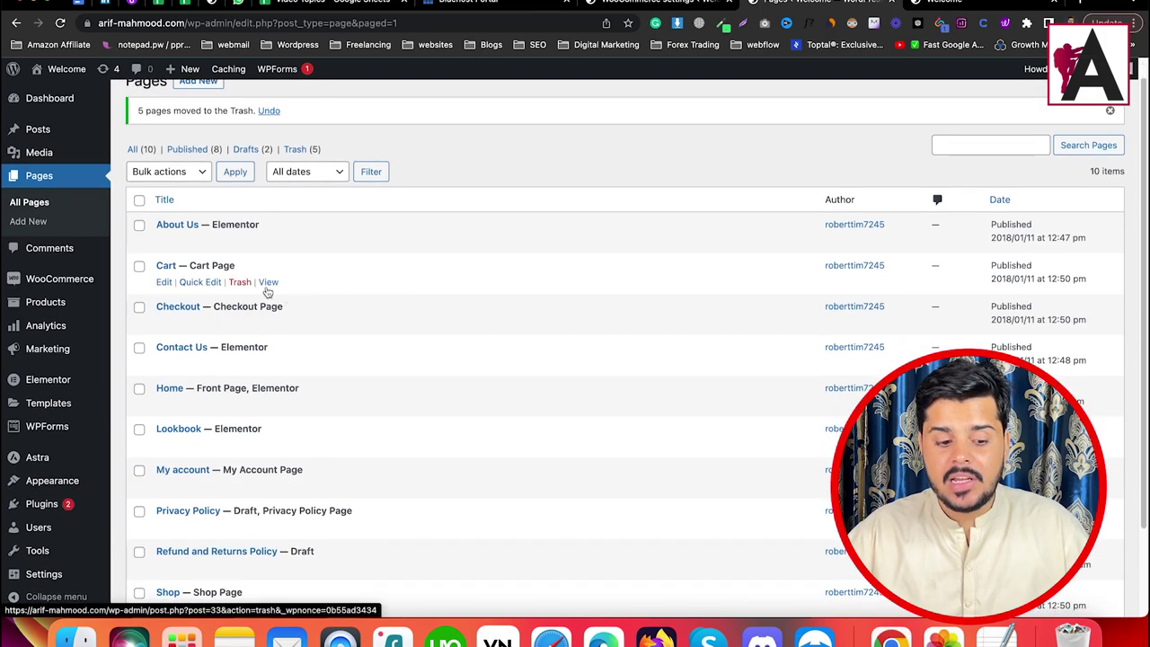
pyautogui.click(139, 306)
pyautogui.click(139, 470)
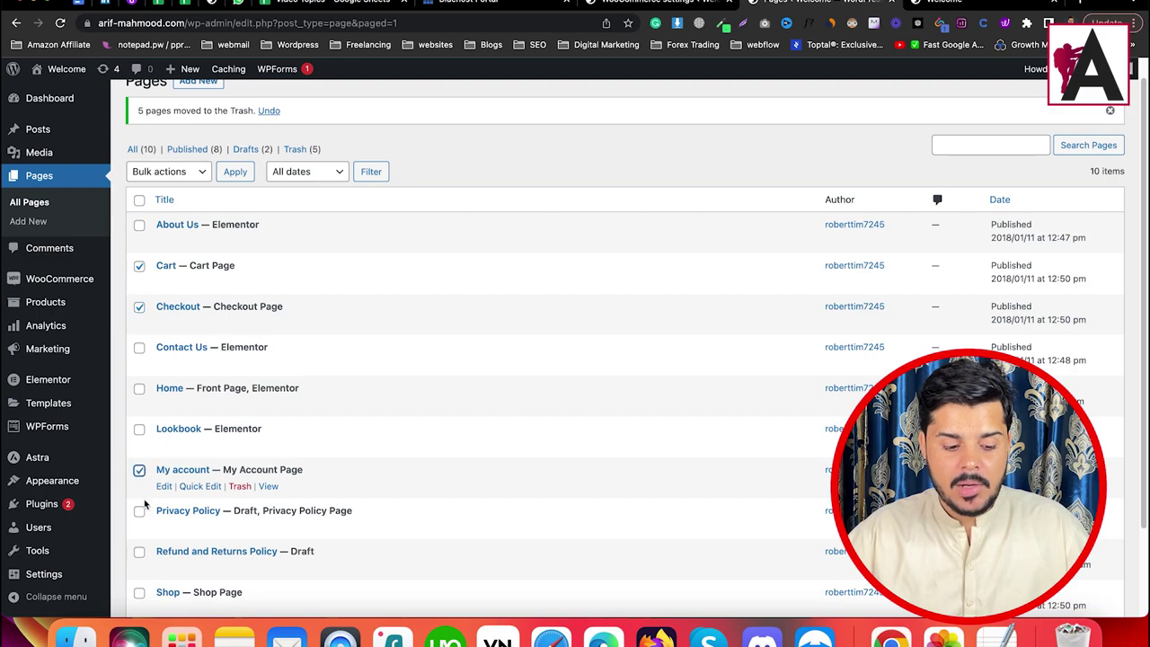
pyautogui.click(139, 592)
pyautogui.scroll(-3, 154, 403)
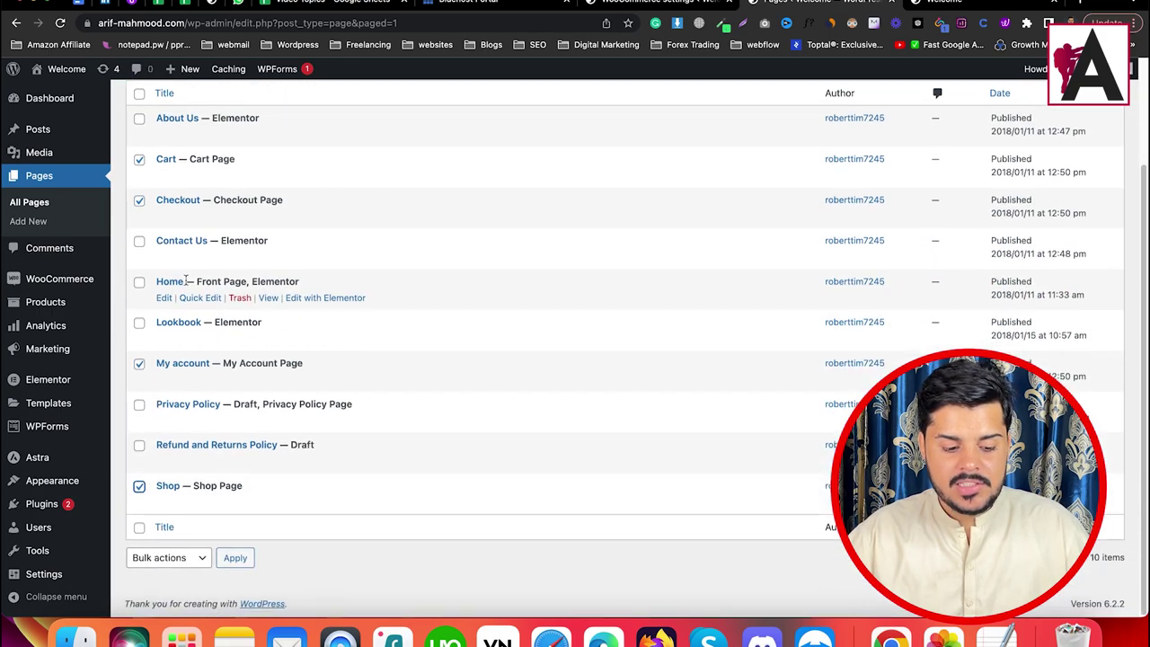
pyautogui.scroll(4, 161, 269)
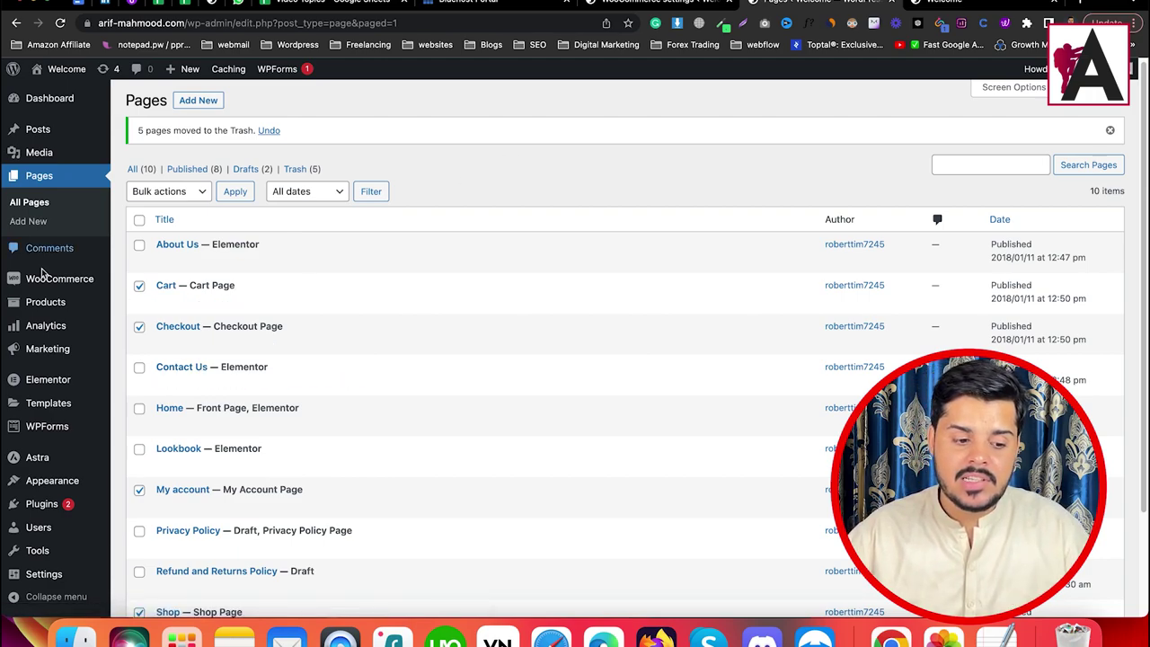
# Open the WooCommerce General settings and review the store address, selling and shipping locations, taxes, coupons and currency choices
pyautogui.moveTo(47, 279)
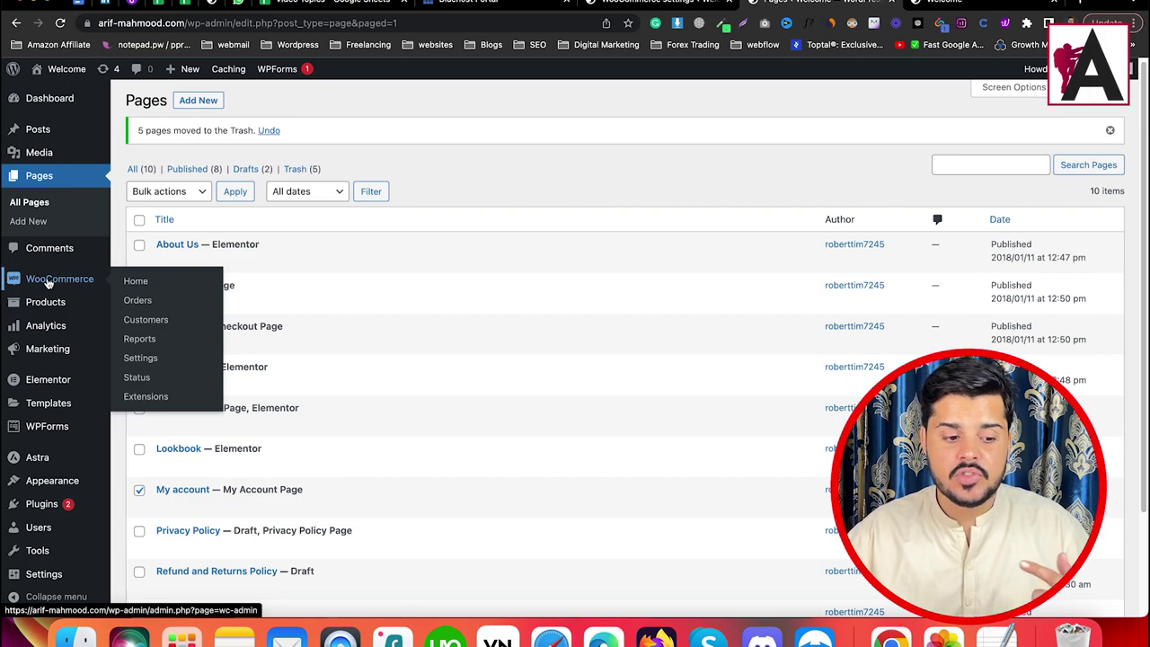
pyautogui.click(141, 360)
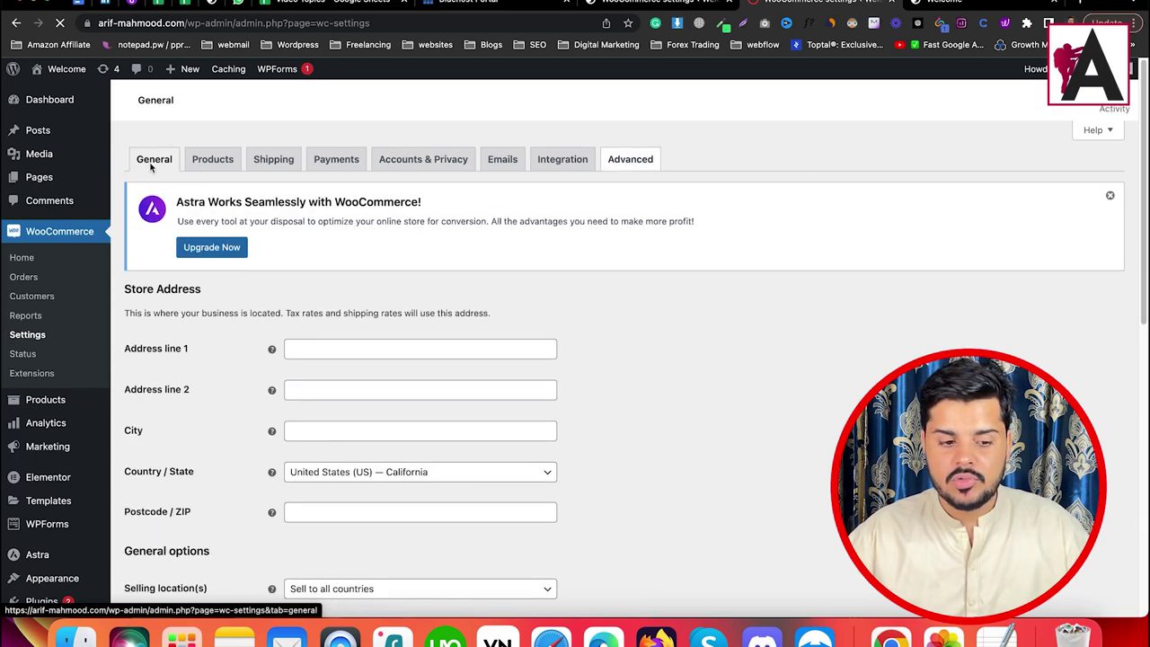
pyautogui.click(149, 160)
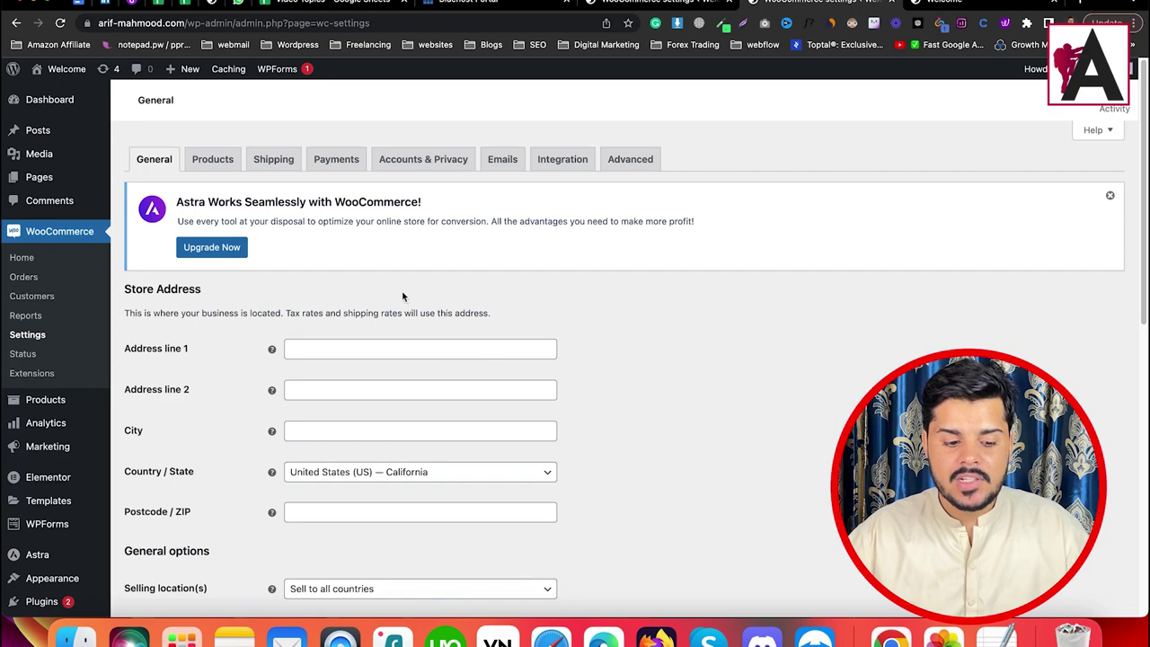
pyautogui.scroll(-3, 403, 297)
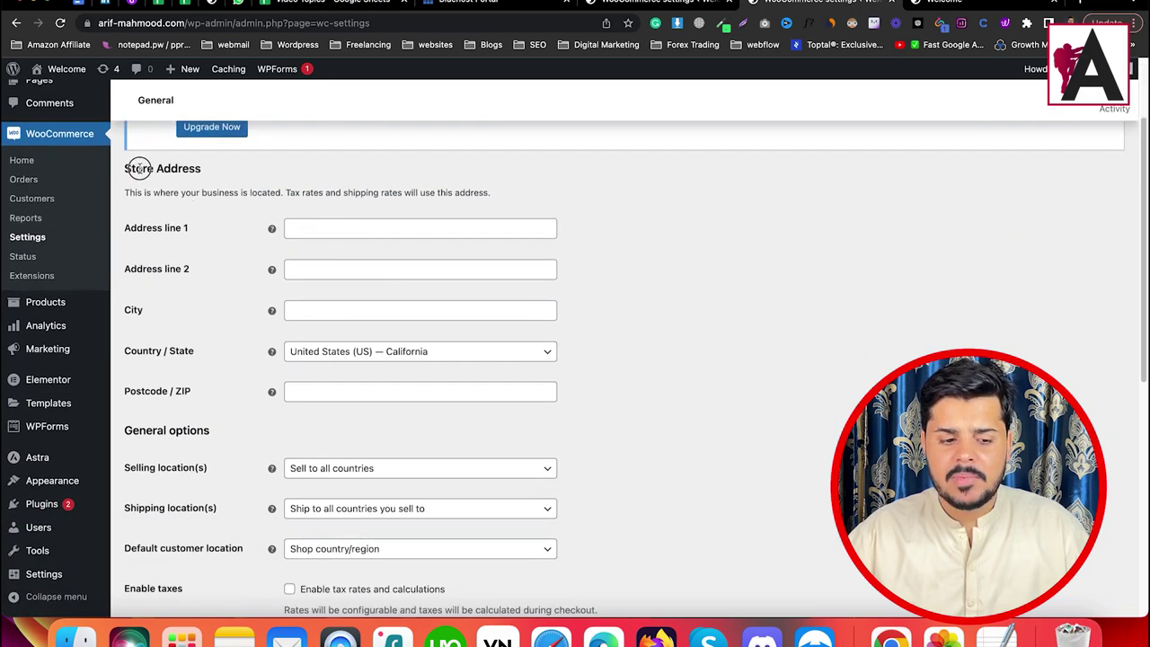
pyautogui.scroll(-5, 375, 355)
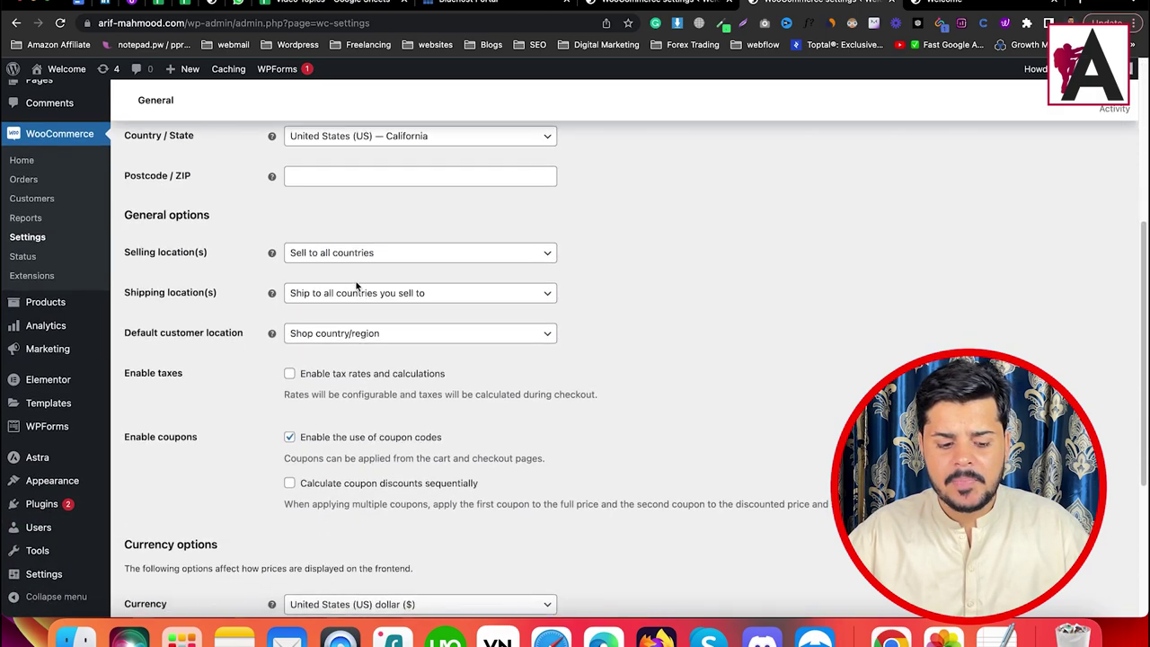
pyautogui.scroll(-5, 298, 344)
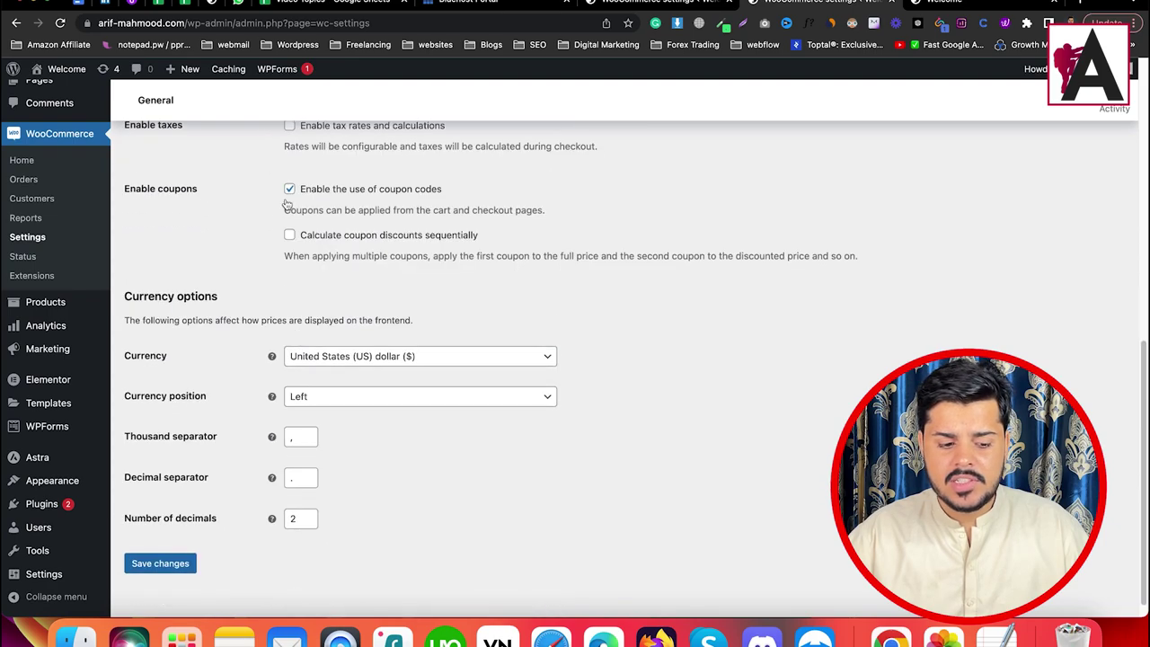
pyautogui.click(368, 358)
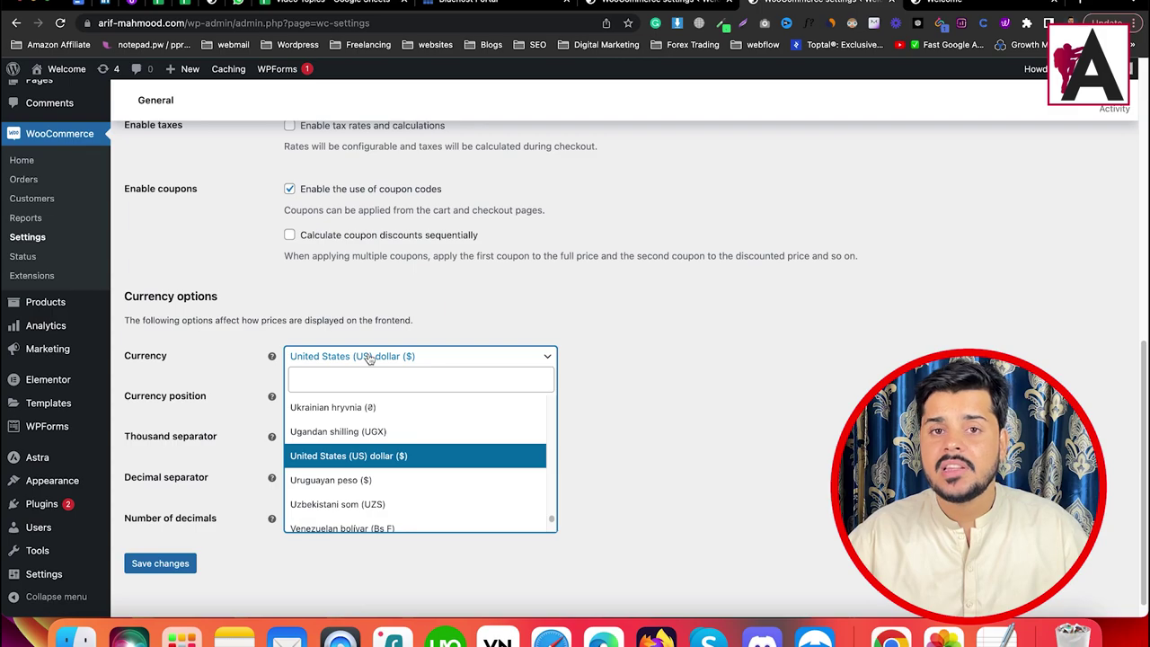
pyautogui.click(663, 357)
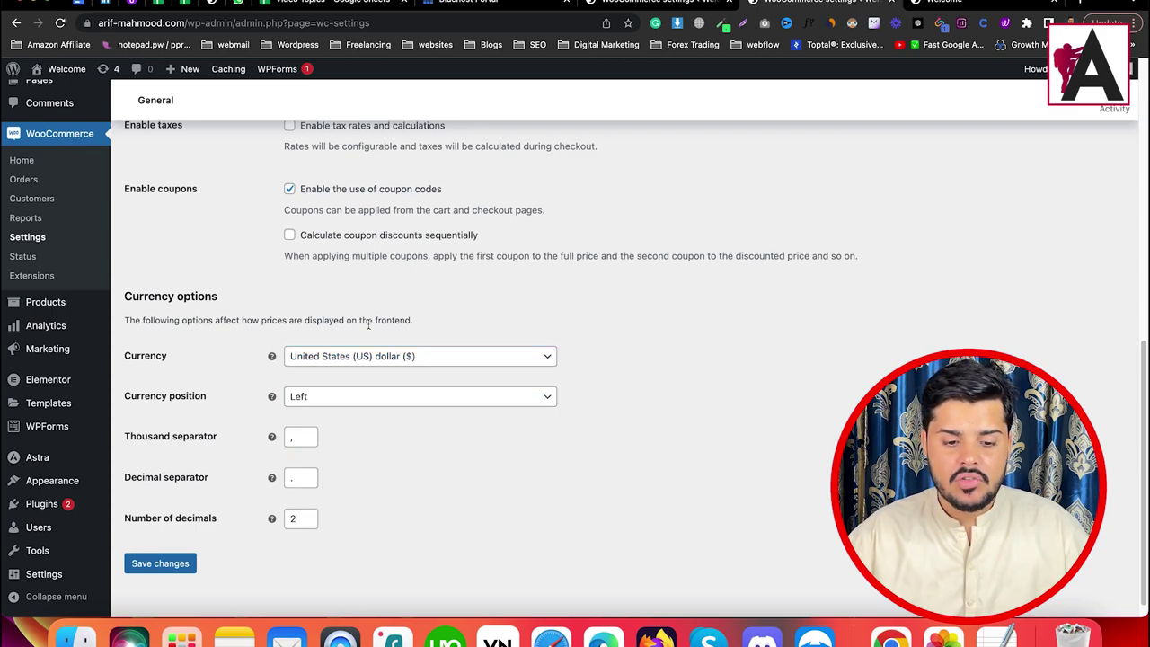
pyautogui.scroll(5, 270, 341)
pyautogui.scroll(4, 287, 235)
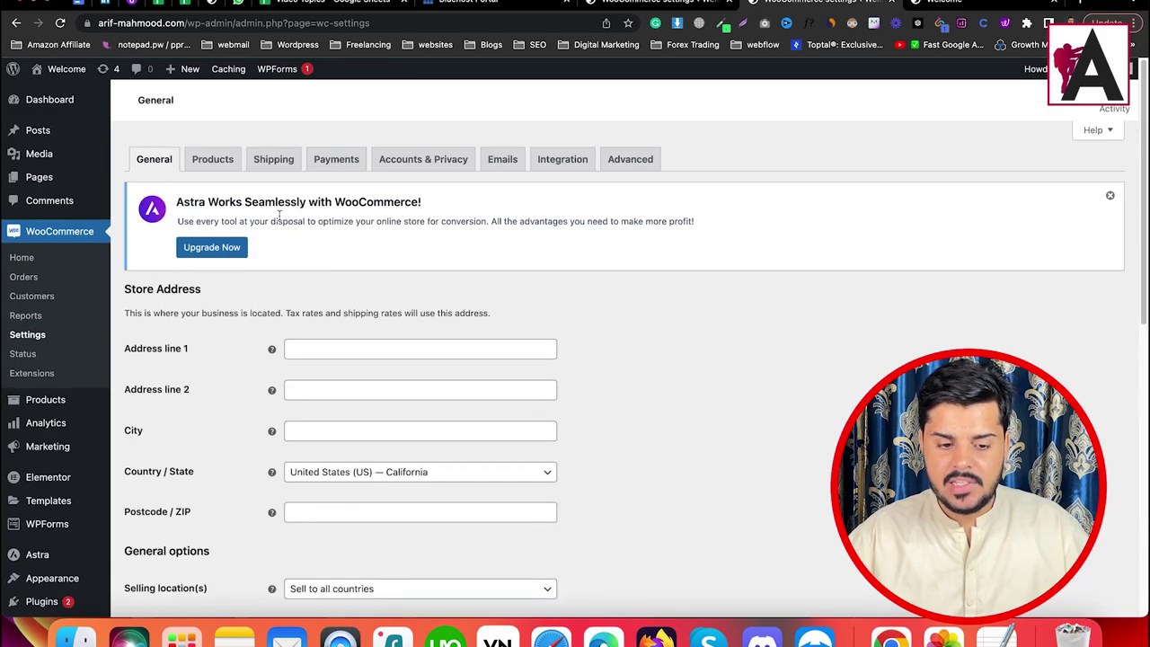
# Open the WooCommerce Products settings and examine which pages can be assigned as the shop page
pyautogui.click(213, 162)
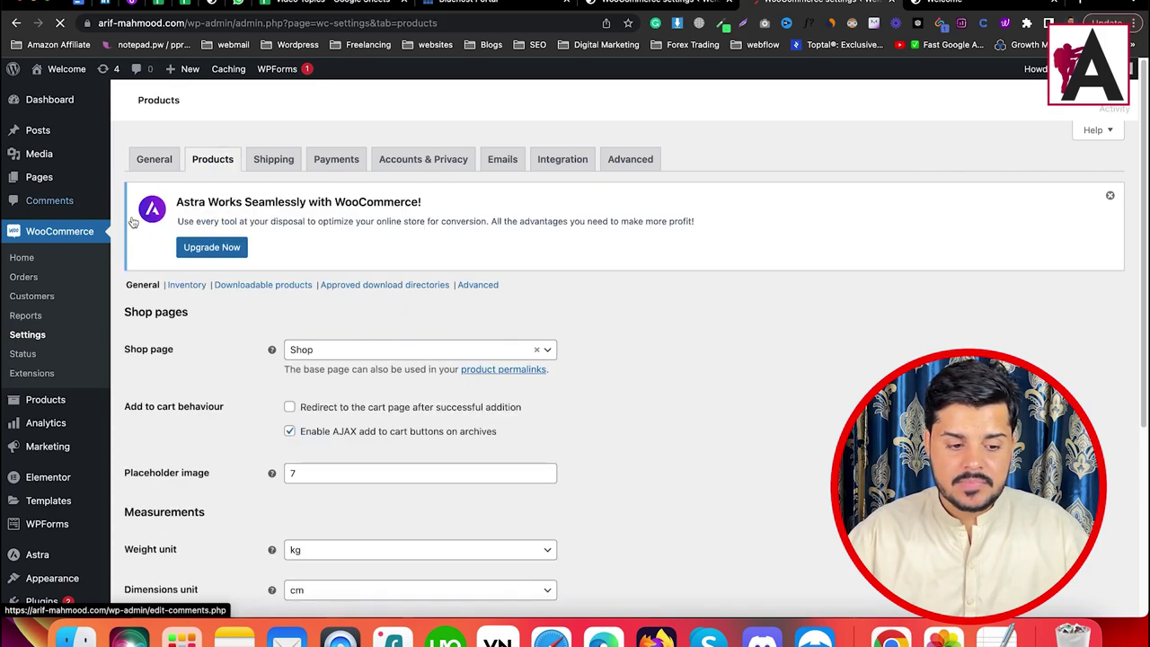
pyautogui.scroll(-5, 254, 323)
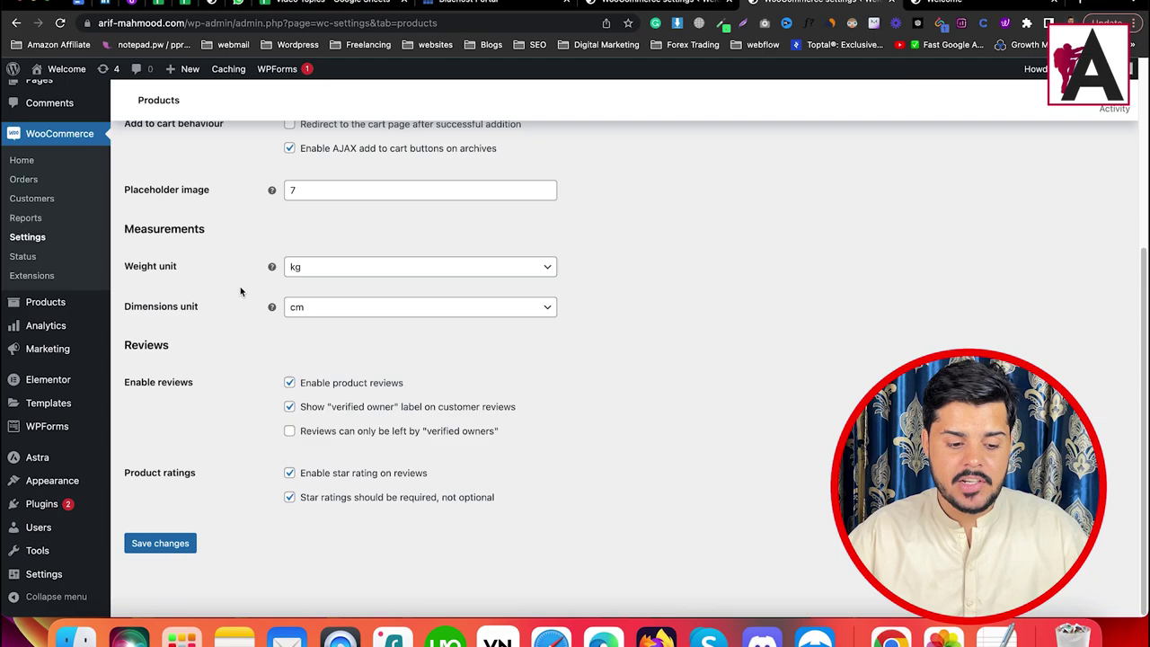
pyautogui.scroll(2, 230, 331)
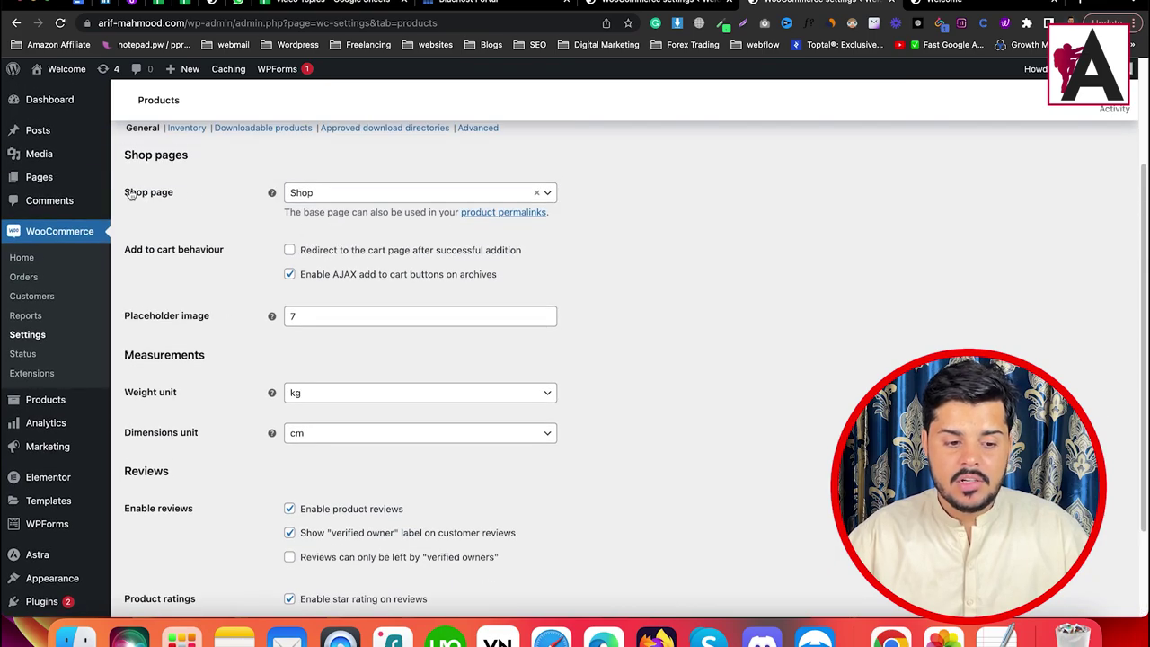
pyautogui.click(424, 194)
pyautogui.scroll(-2, 395, 269)
pyautogui.scroll(2, 400, 272)
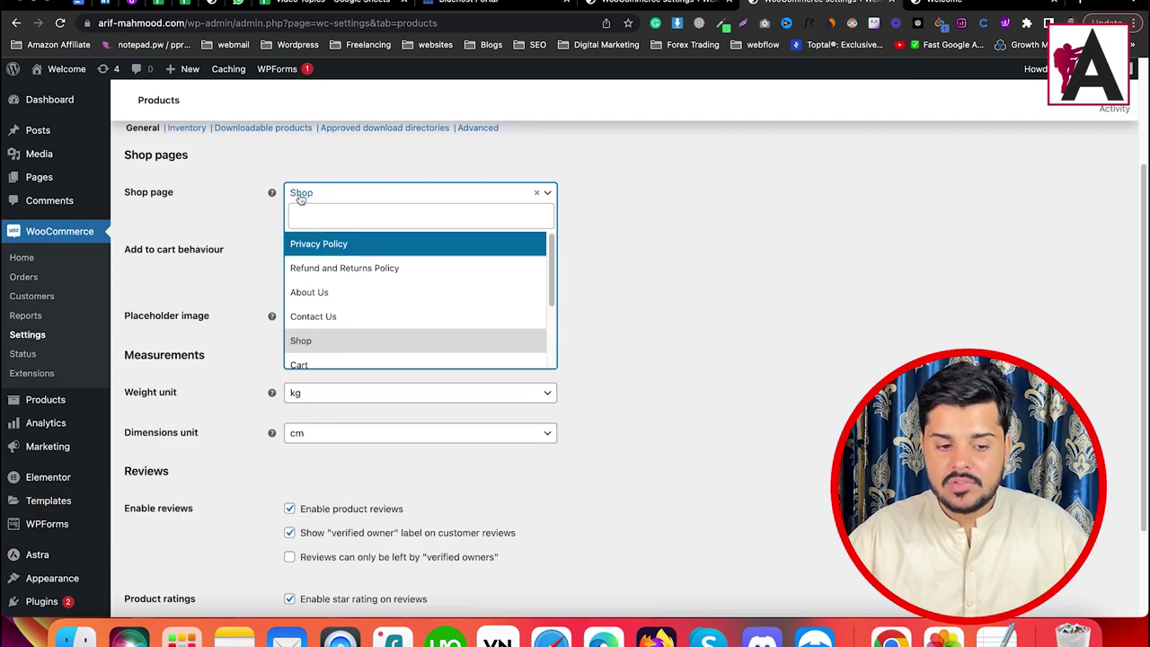
pyautogui.click(666, 230)
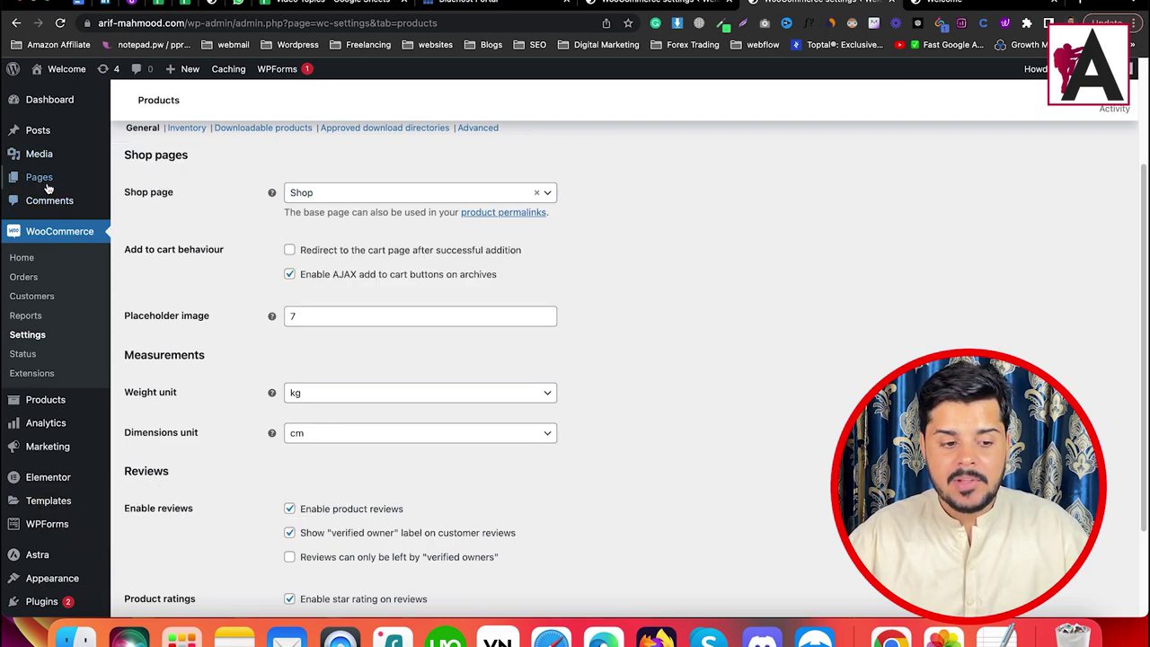
# Open the list of all site pages in a new browser tab and look through the existing pages
pyautogui.moveTo(48, 187)
pyautogui.rightClick(136, 179)
pyautogui.click(253, 184)
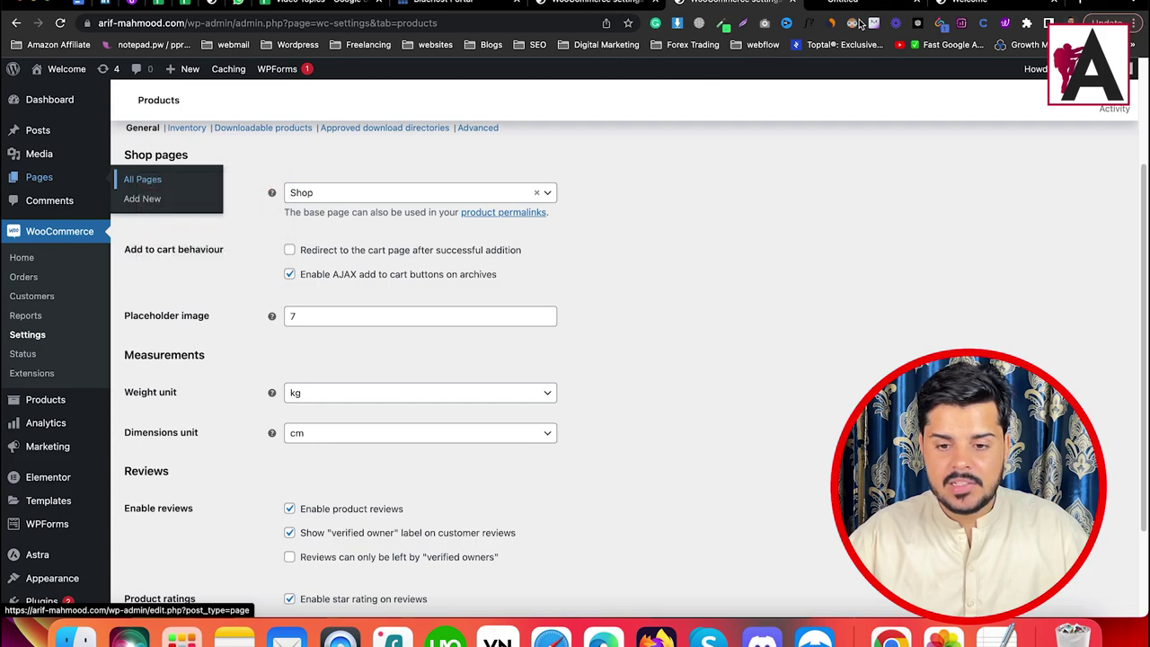
pyautogui.click(849, 4)
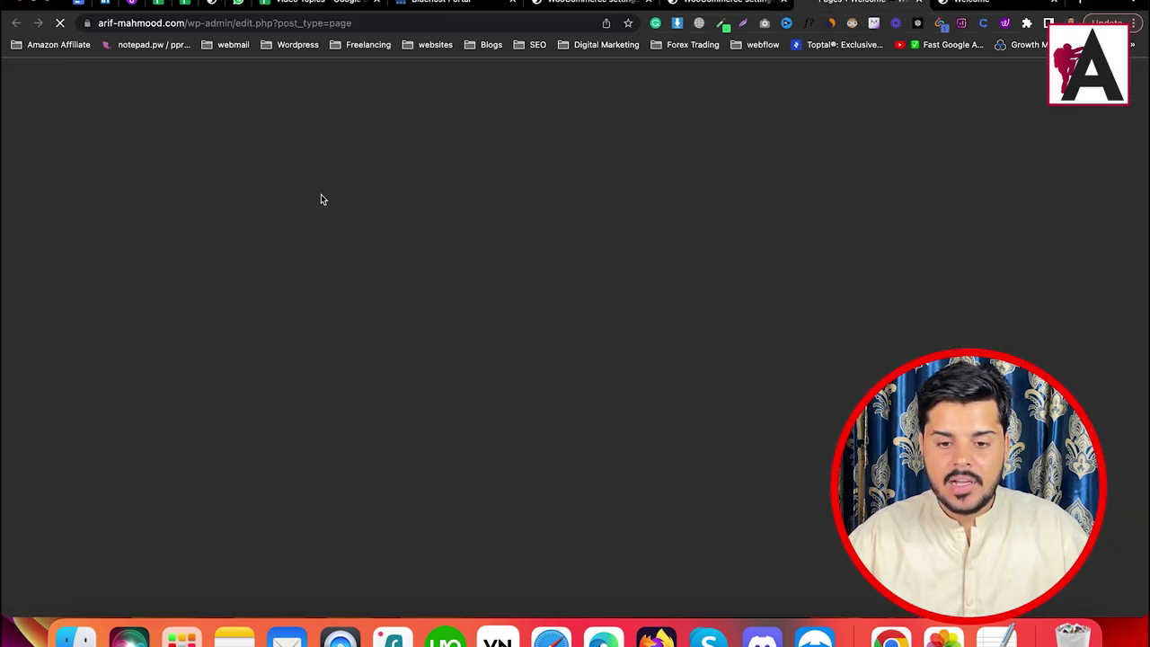
pyautogui.scroll(-1, 234, 297)
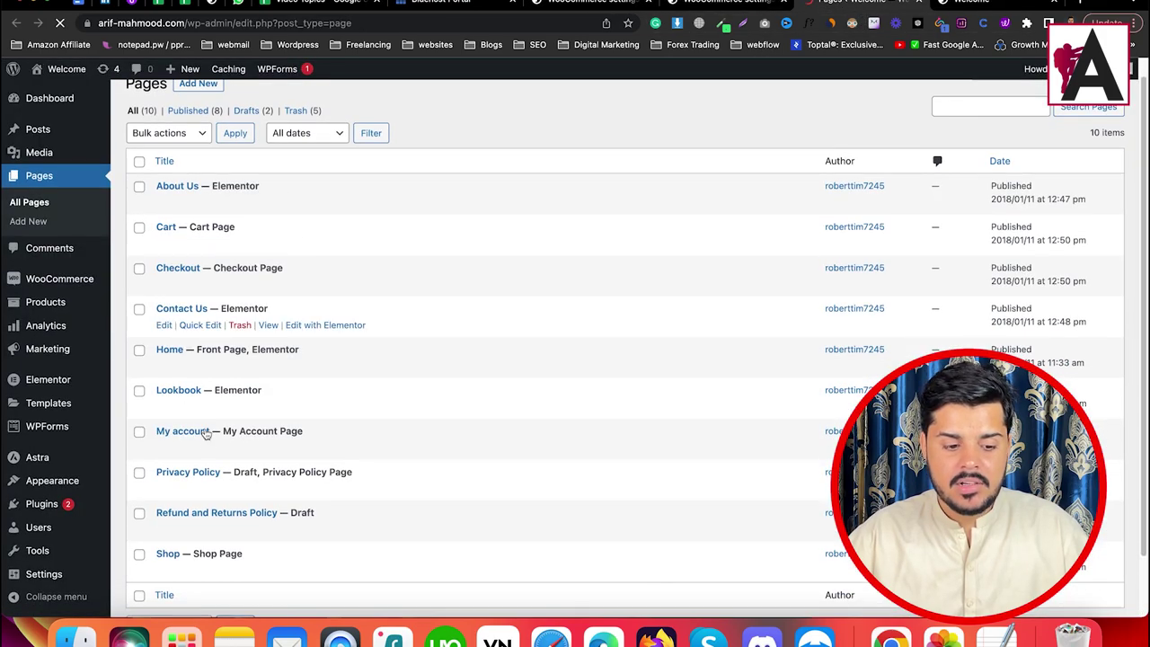
pyautogui.scroll(-1, 193, 552)
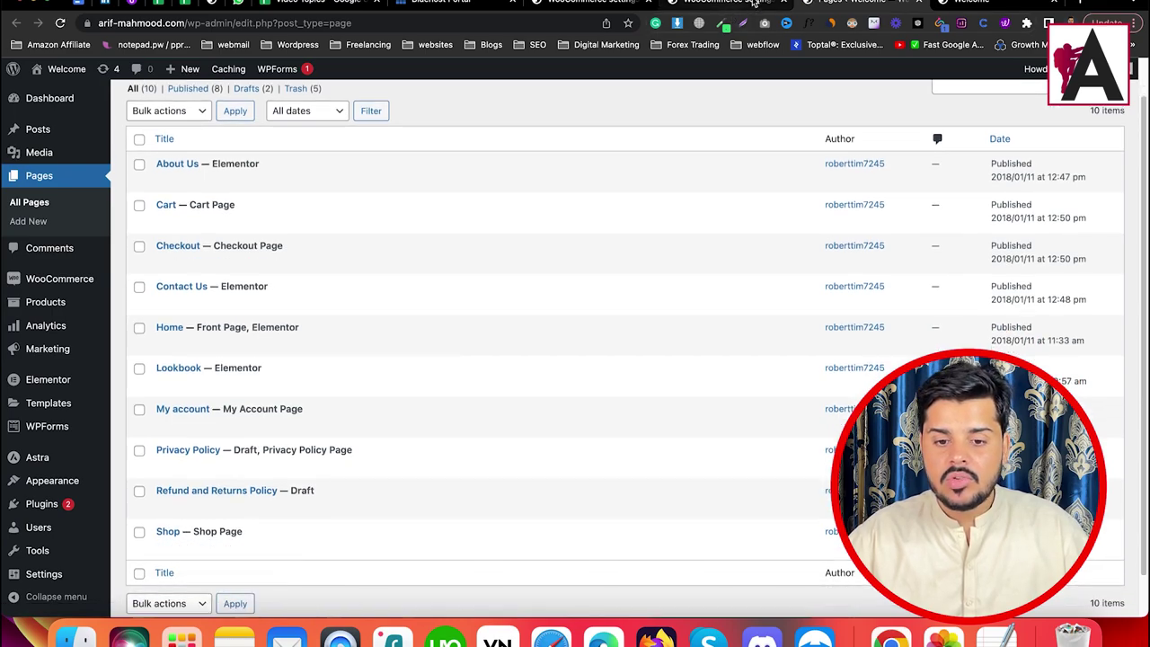
pyautogui.scroll(2, 260, 182)
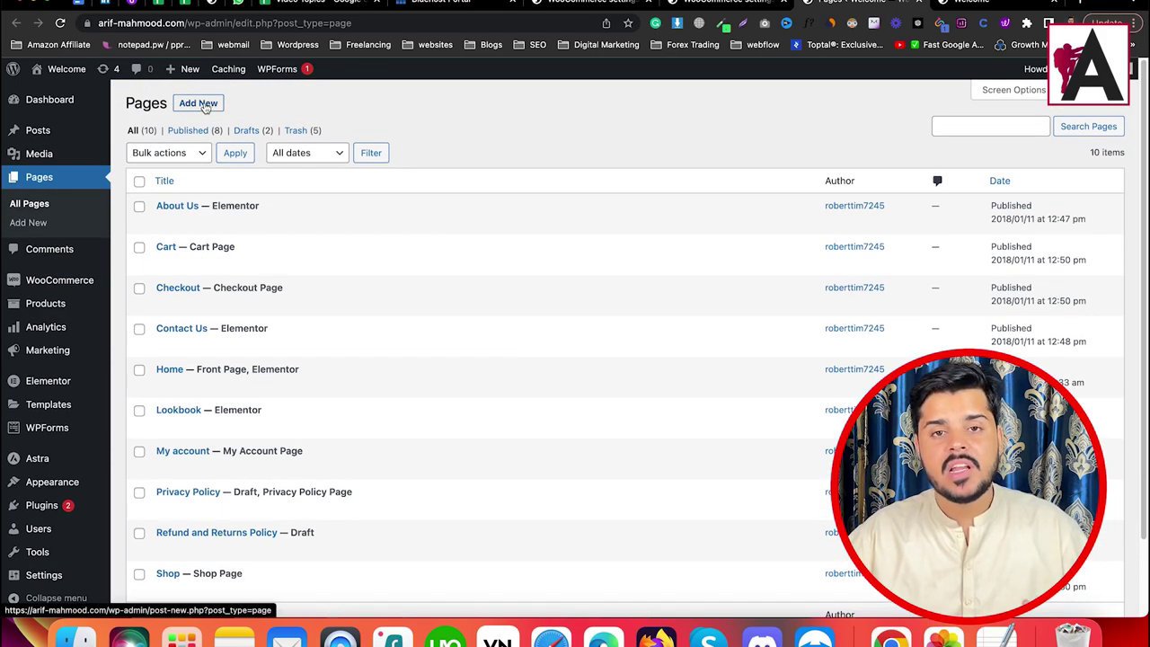
# Return to the WooCommerce Products settings and review the shop page, add to cart behaviour and placeholder image options
pyautogui.click(745, 7)
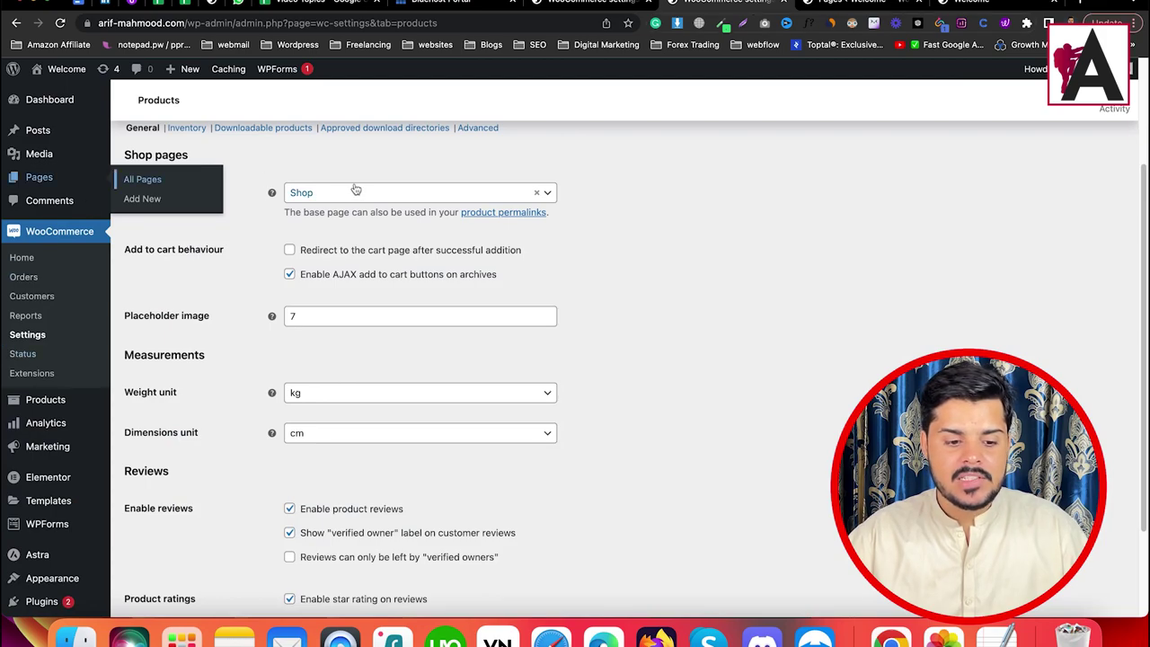
pyautogui.scroll(3, 299, 213)
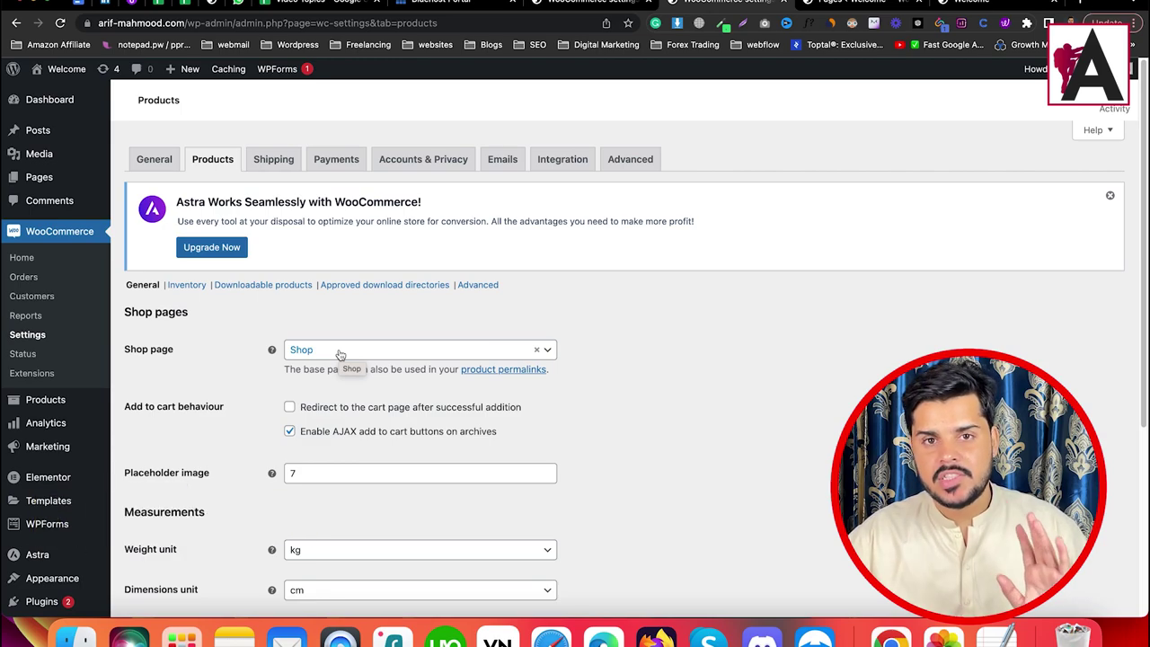
pyautogui.scroll(-1, 341, 355)
pyautogui.scroll(-2, 351, 474)
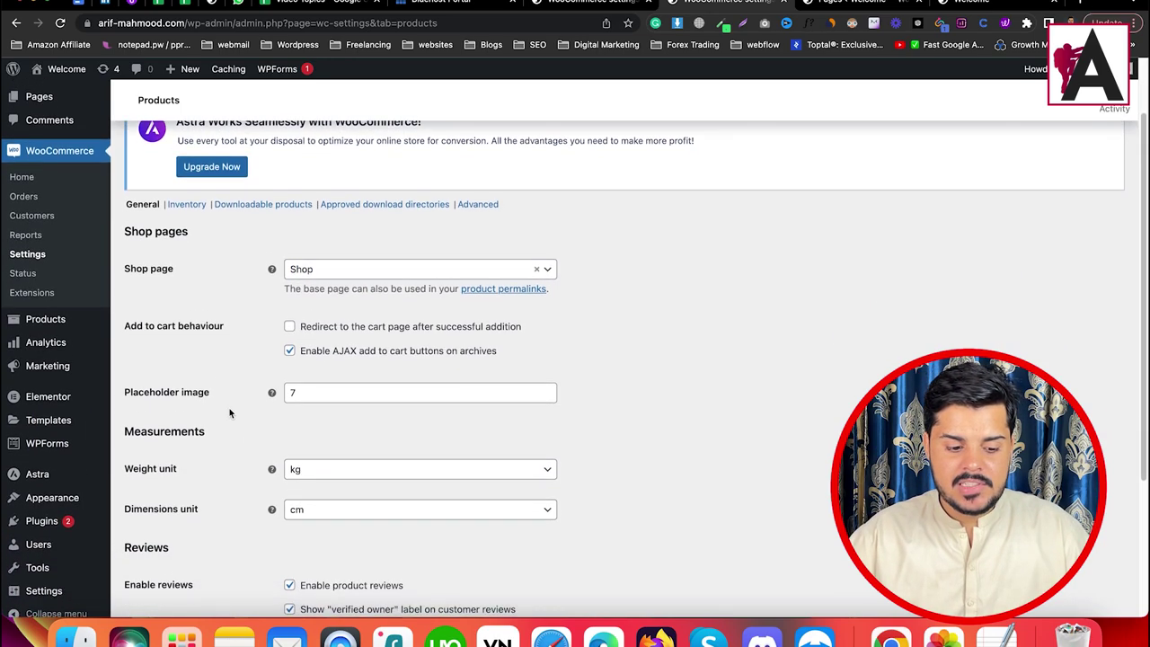
pyautogui.doubleClick(311, 393)
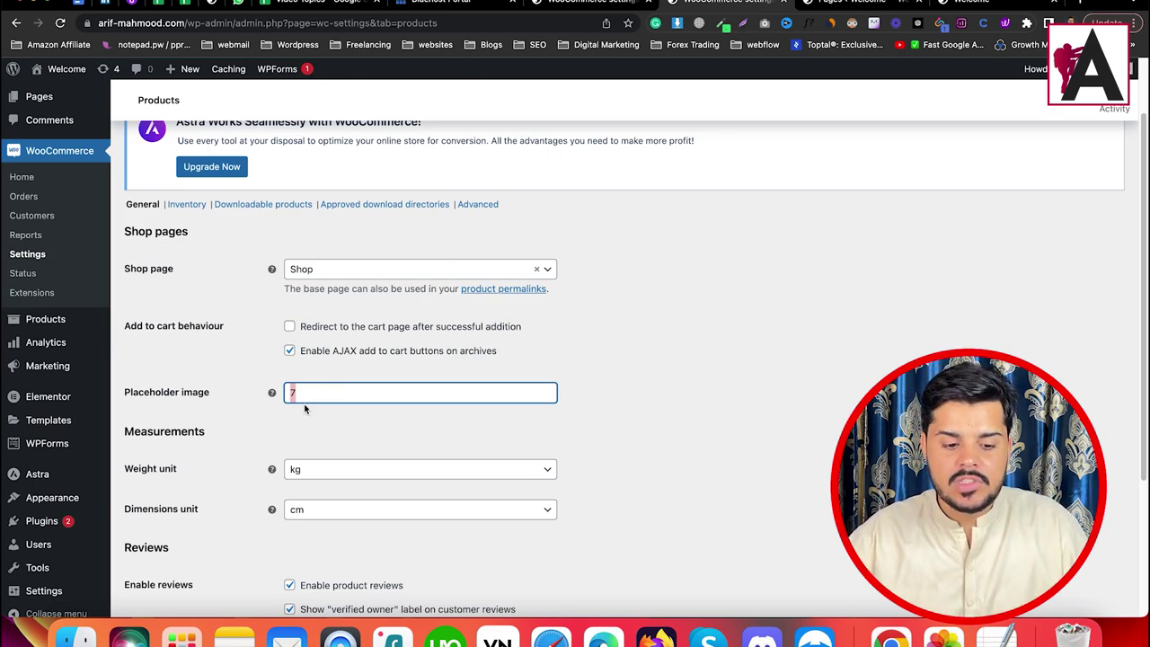
# Examine the weight unit choices, the dimensions unit, and the product review and star rating options
pyautogui.scroll(-1, 304, 402)
pyautogui.scroll(-3, 304, 398)
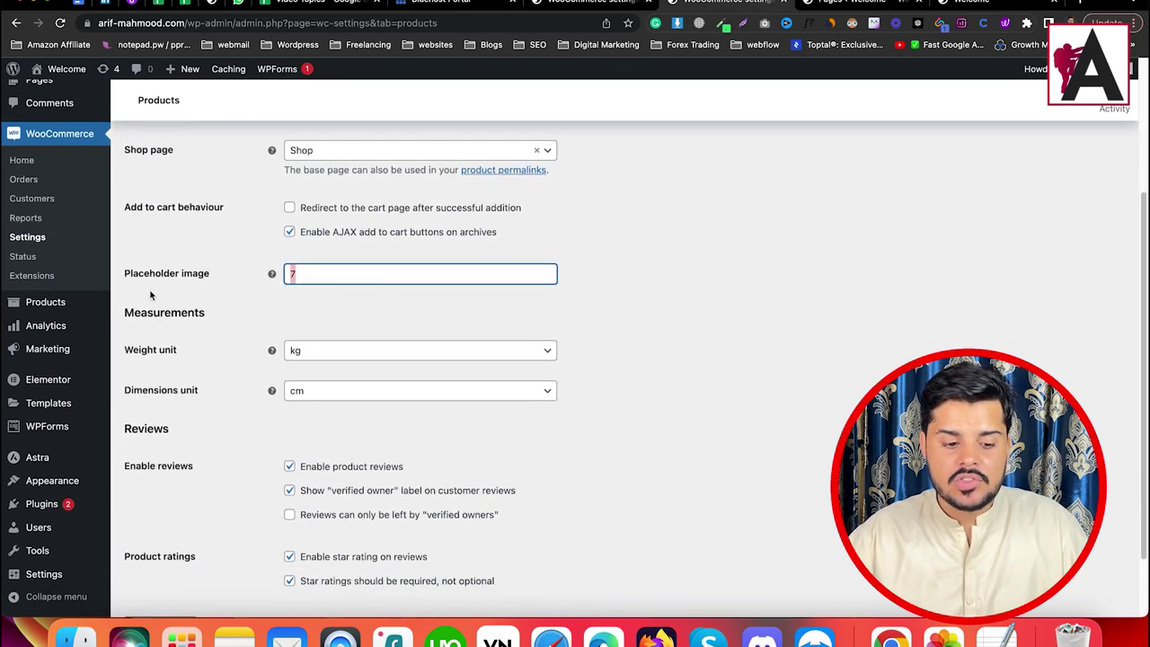
pyautogui.click(133, 310)
pyautogui.click(482, 352)
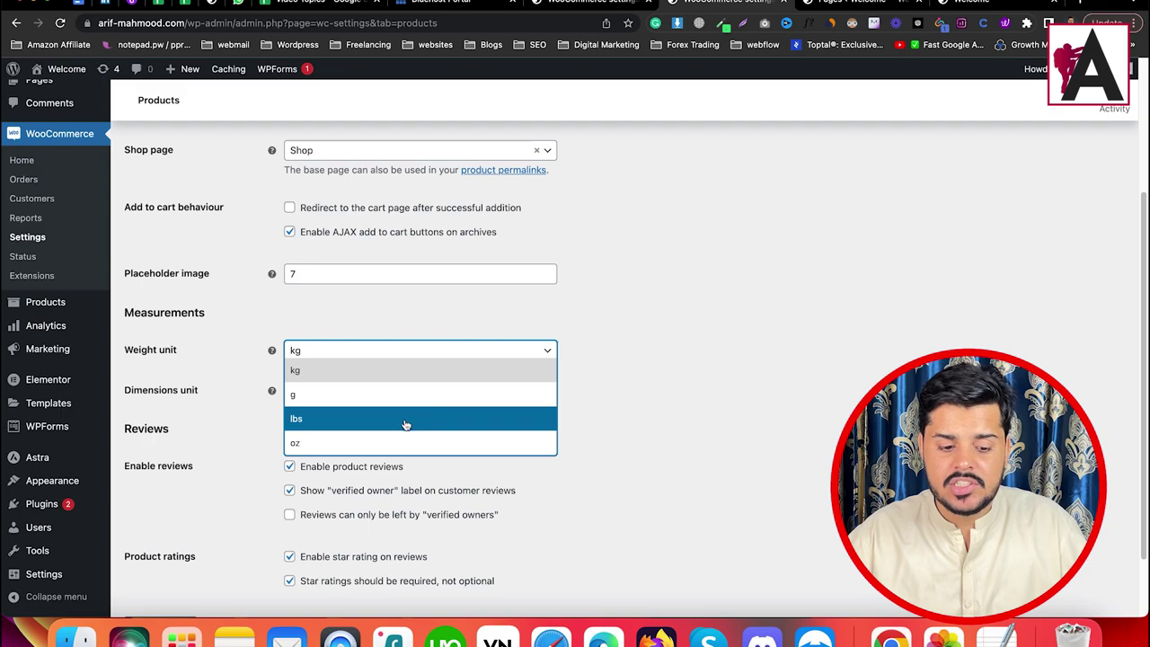
pyautogui.click(687, 373)
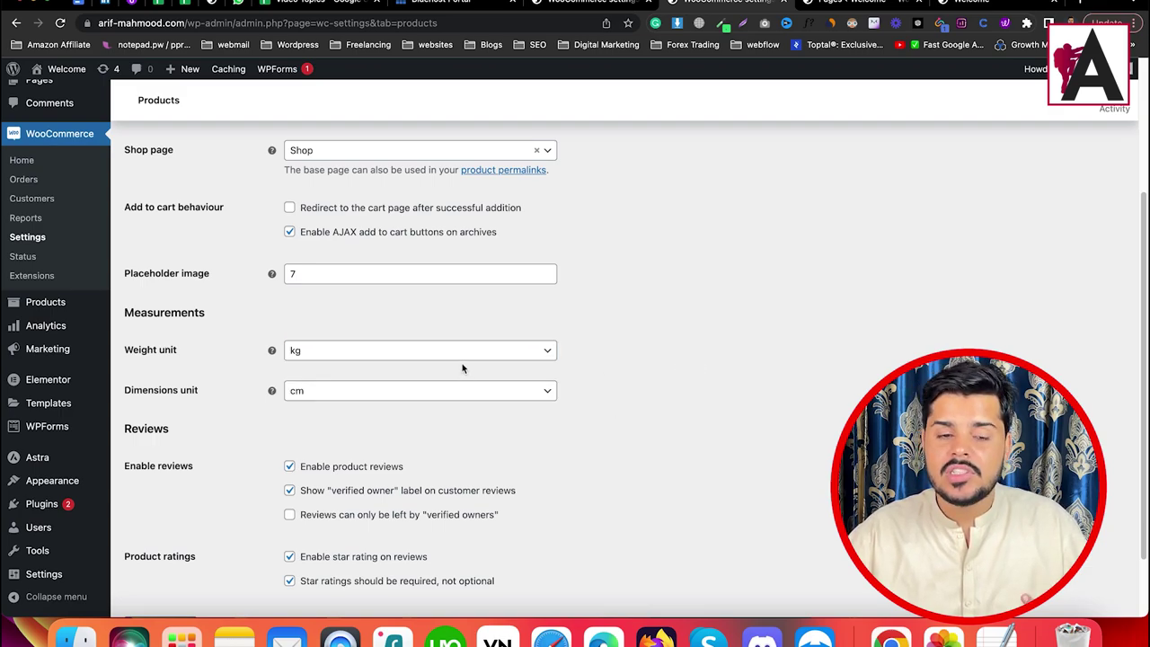
pyautogui.scroll(-1, 404, 422)
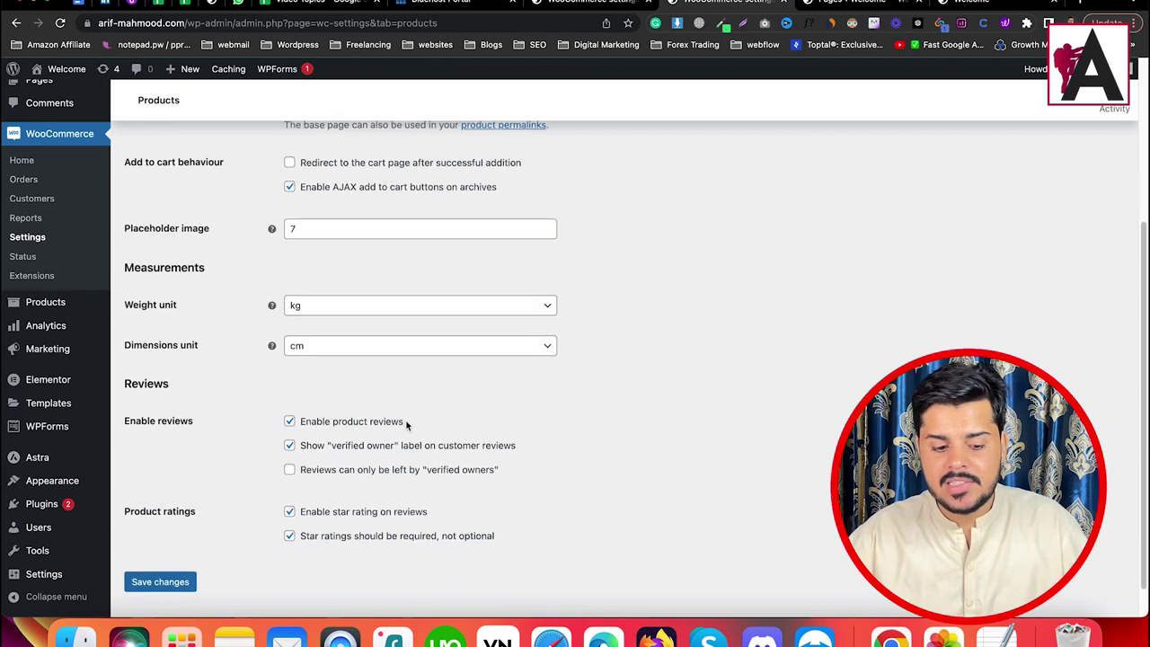
pyautogui.scroll(-1, 406, 425)
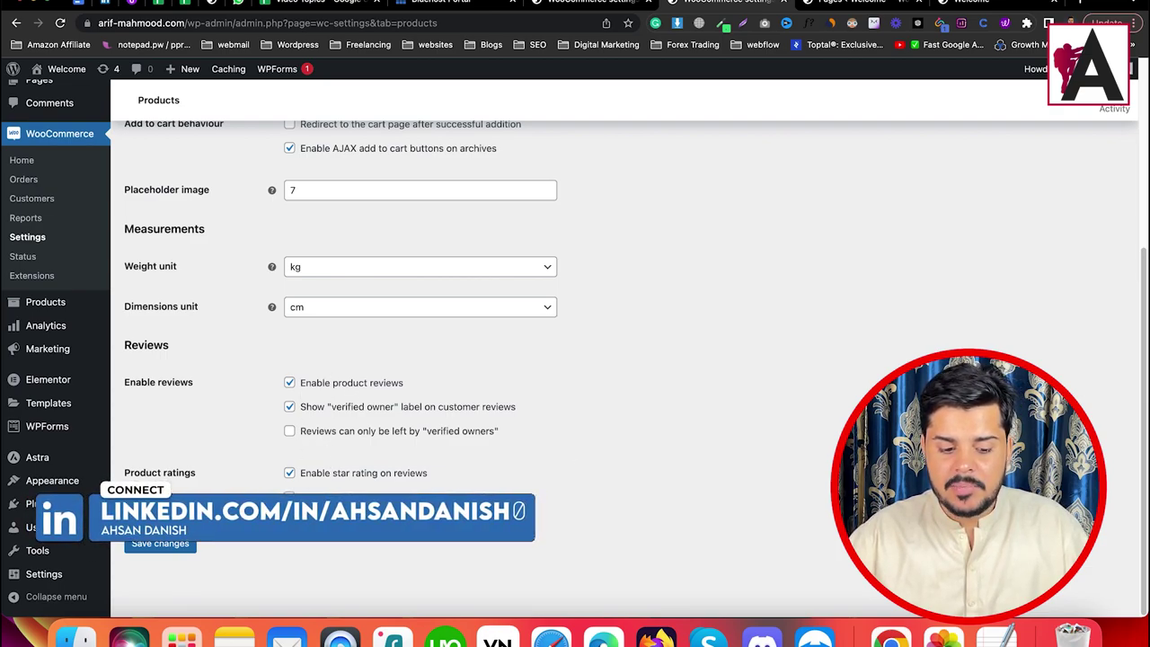
pyautogui.scroll(4, 303, 377)
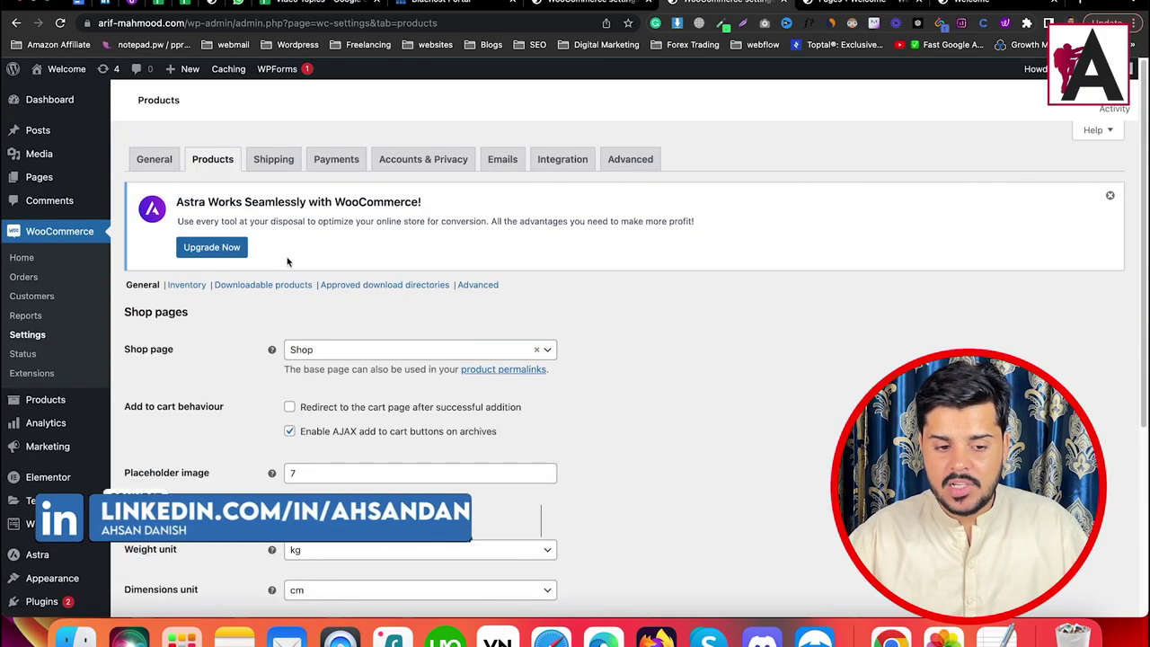
# Look over the Shipping zones settings, and enable Direct bank transfer and Cash on delivery in the Payments settings
pyautogui.click(271, 163)
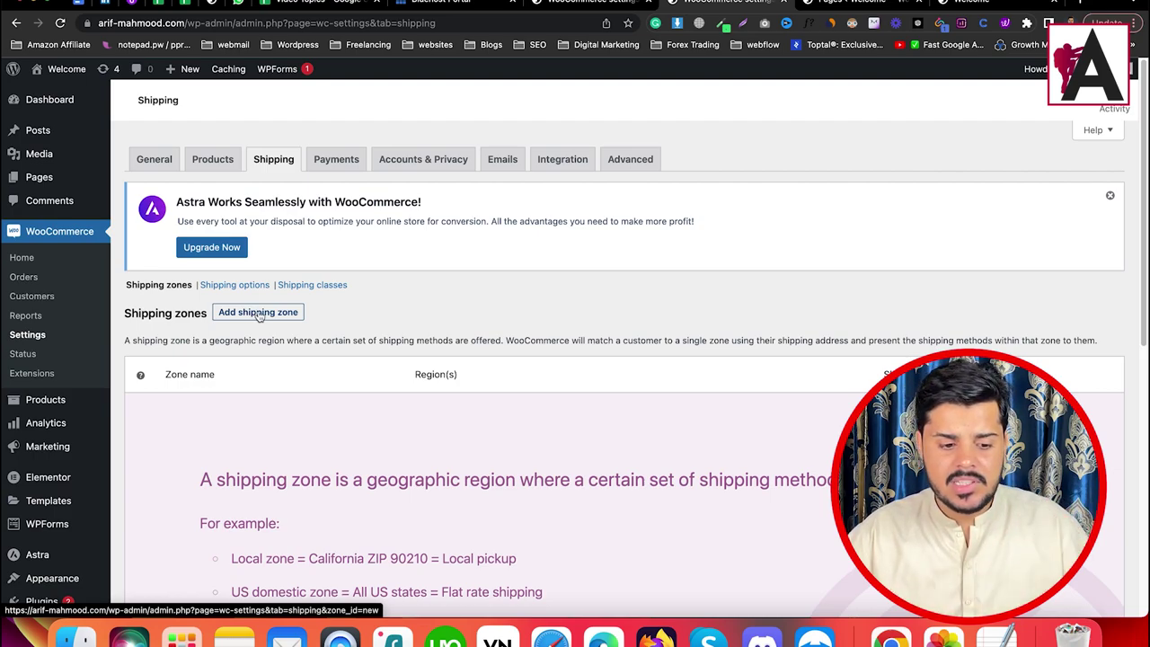
pyautogui.click(341, 167)
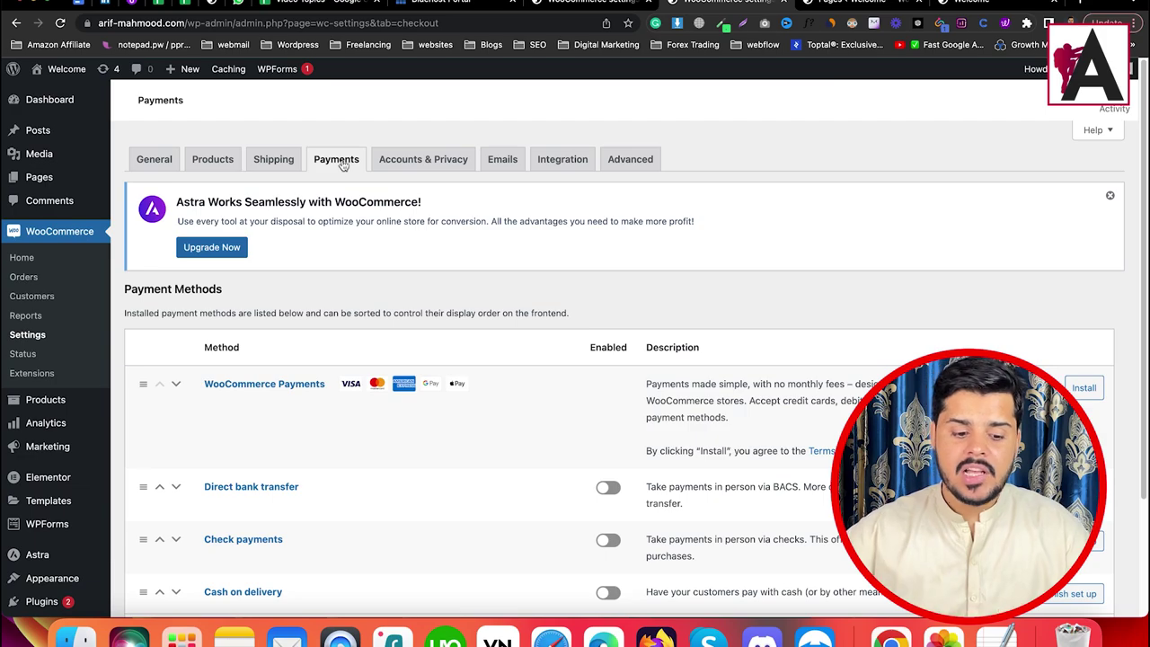
pyautogui.scroll(-3, 504, 313)
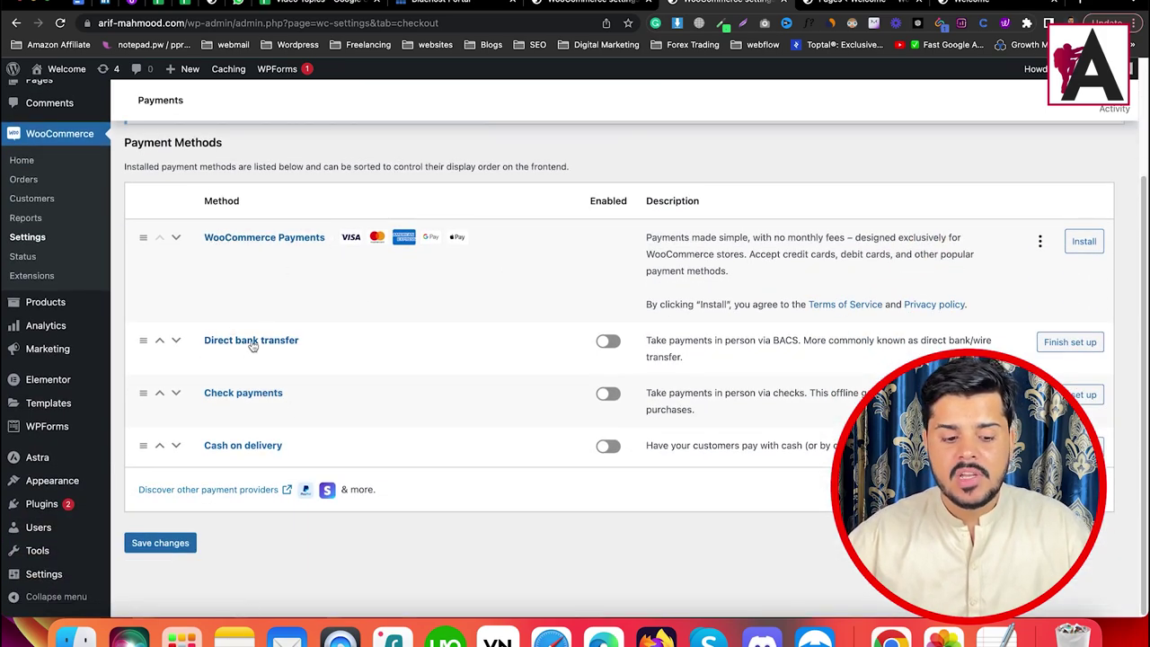
pyautogui.click(614, 343)
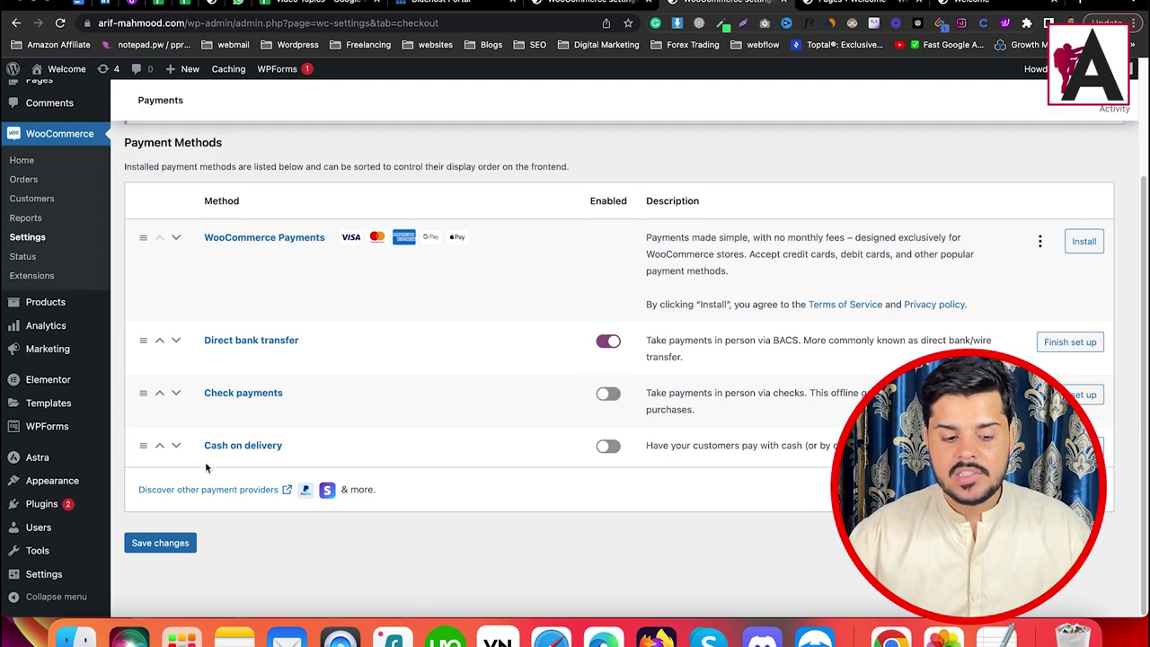
pyautogui.click(608, 445)
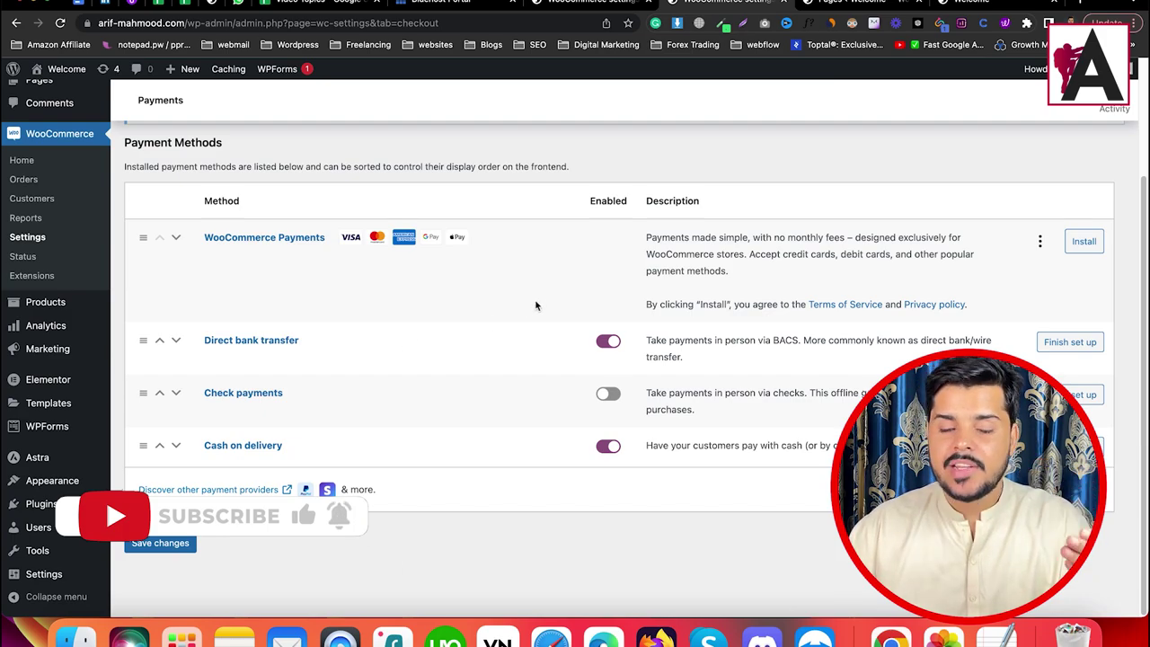
pyautogui.scroll(3, 510, 313)
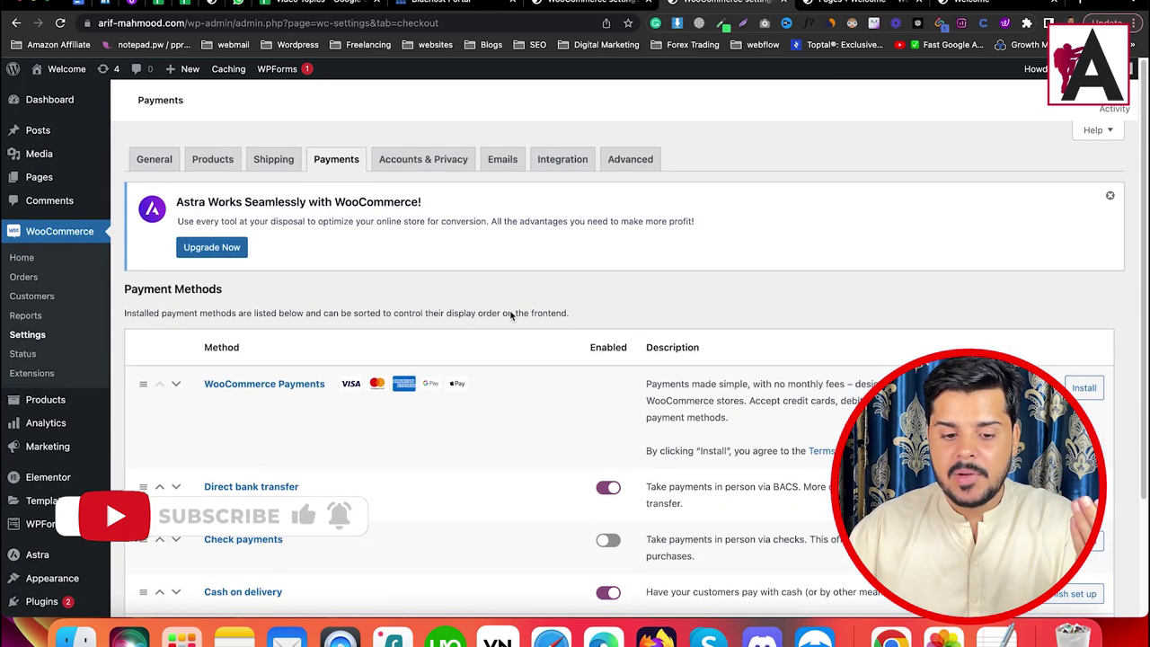
# Examine the guest checkout, account creation, account erasure and personal data removal options in the Accounts & Privacy settings
pyautogui.click(407, 165)
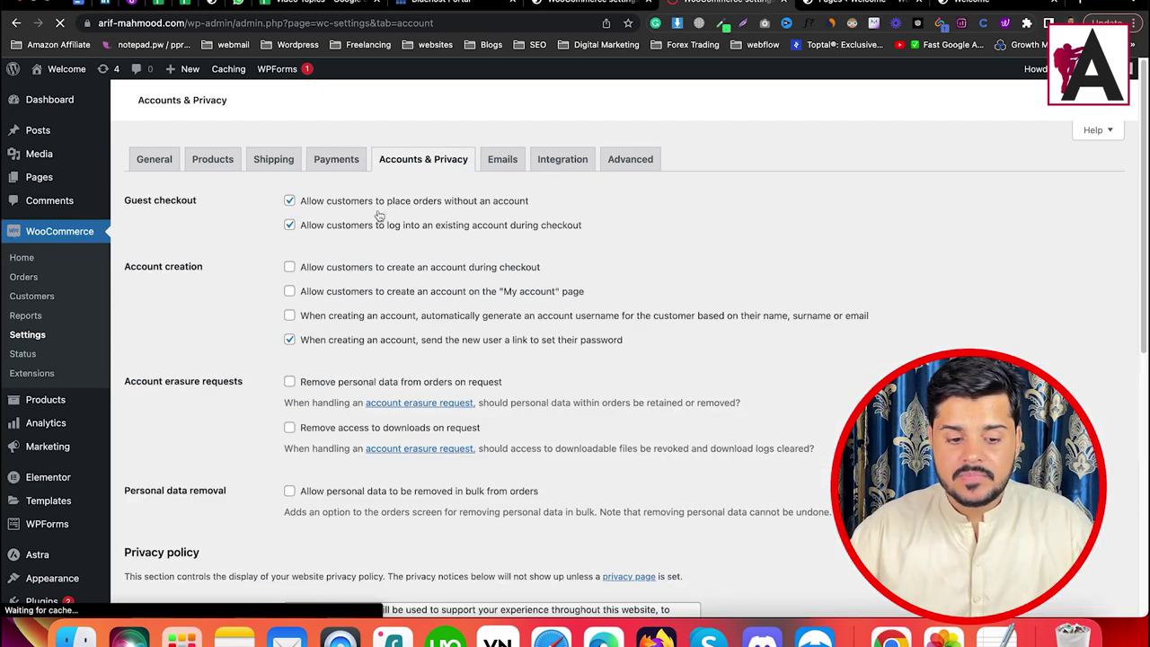
pyautogui.scroll(-2, 270, 242)
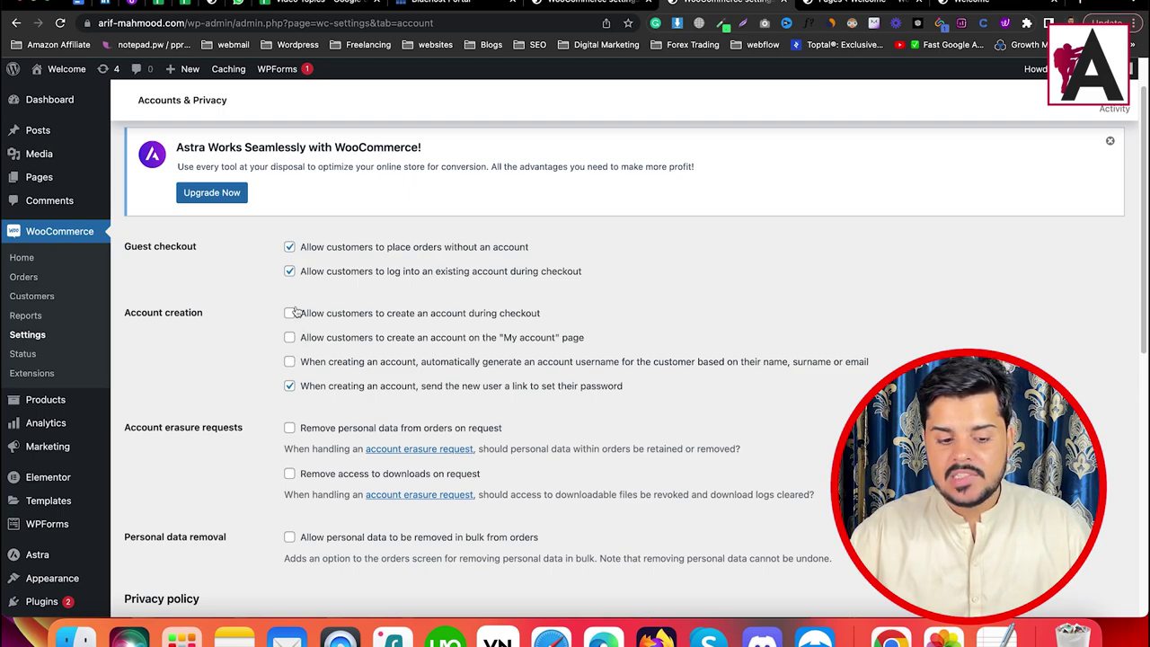
pyautogui.moveTo(141, 313); pyautogui.dragTo(205, 314)
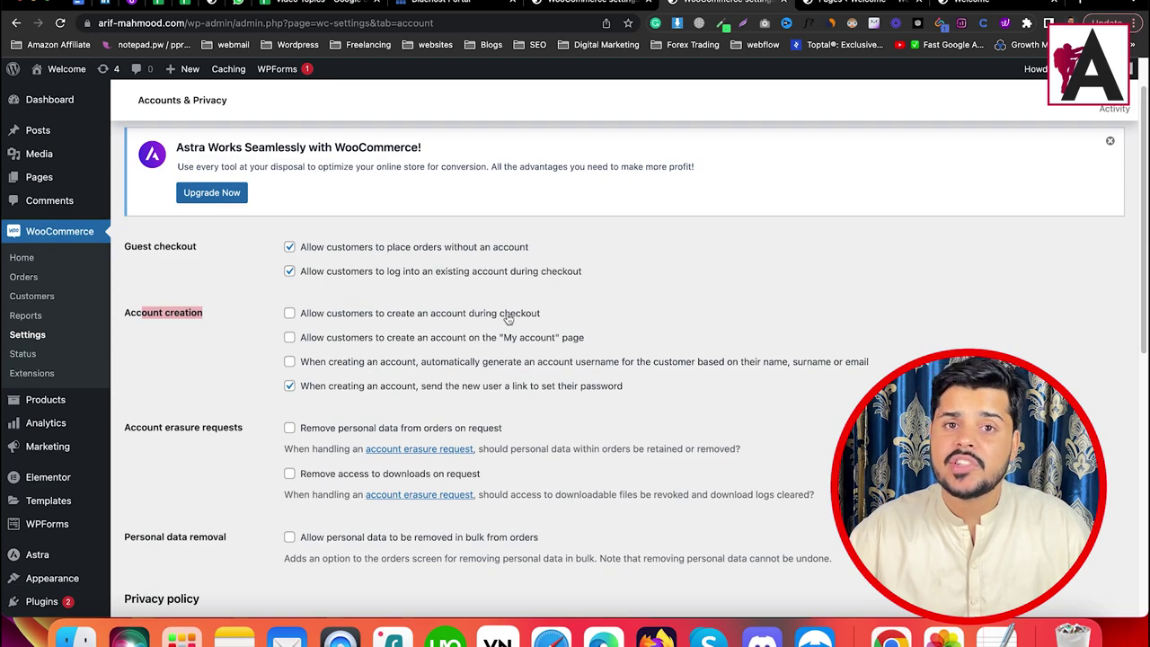
pyautogui.scroll(-2, 386, 351)
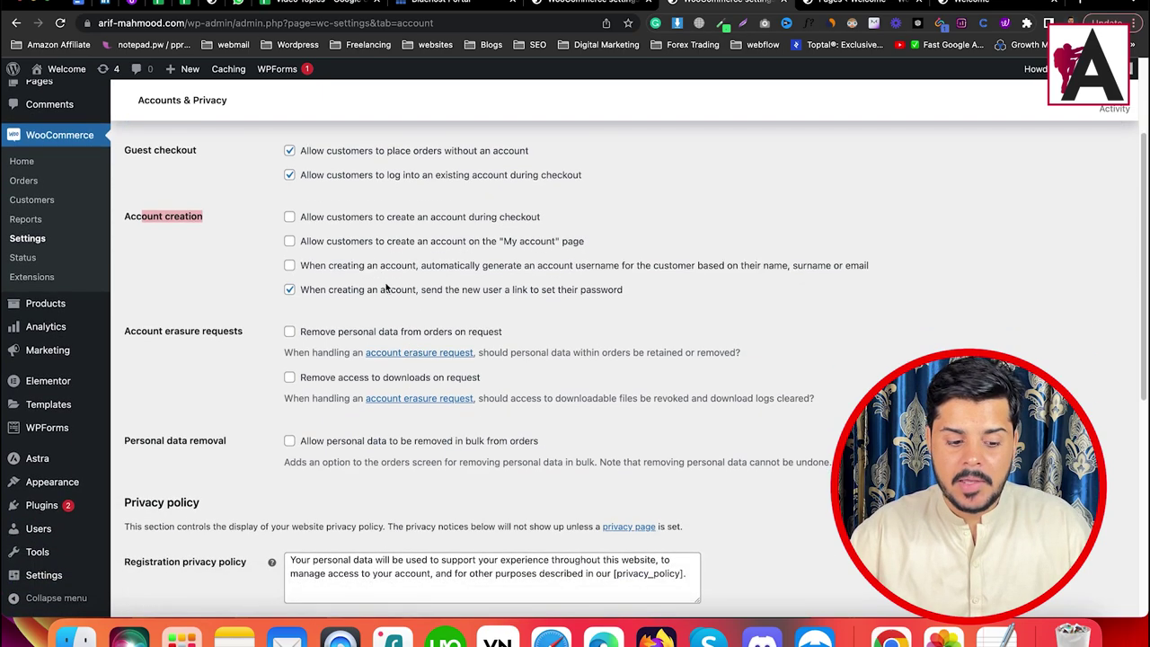
pyautogui.moveTo(140, 331); pyautogui.dragTo(201, 330)
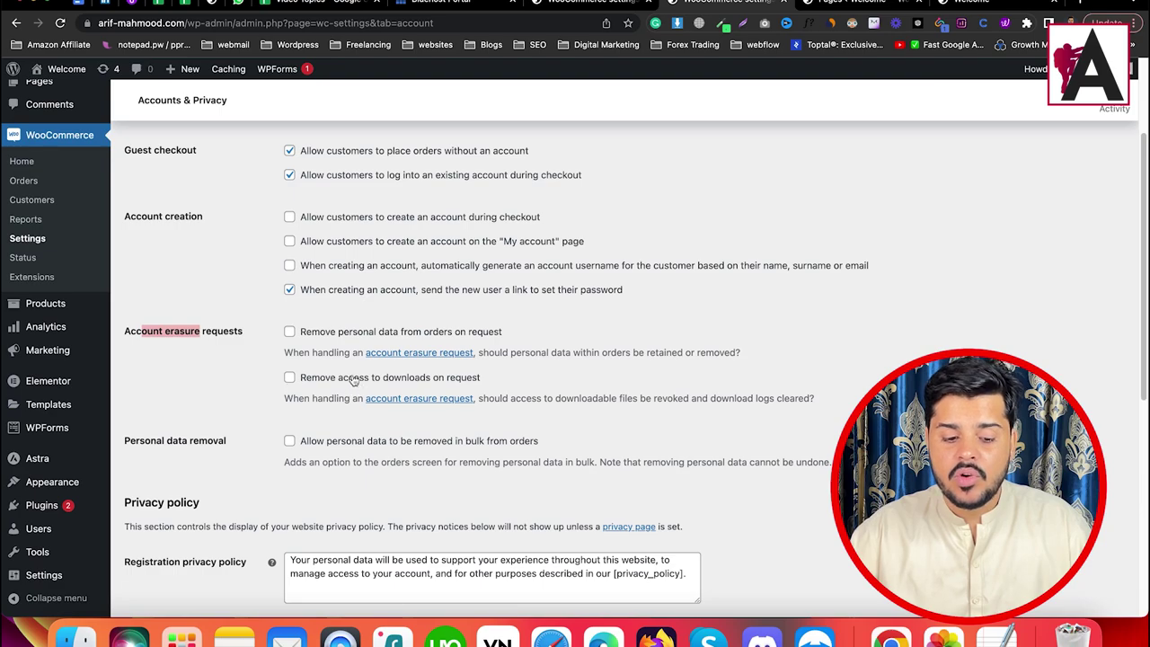
pyautogui.scroll(-2, 359, 385)
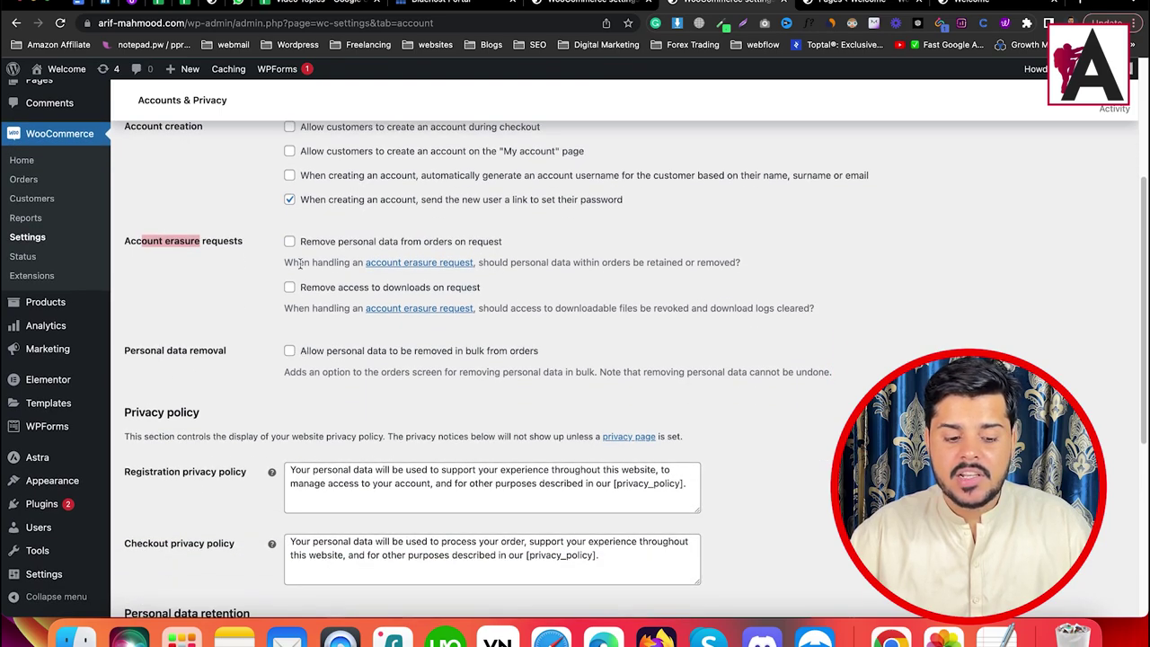
pyautogui.scroll(4, 337, 303)
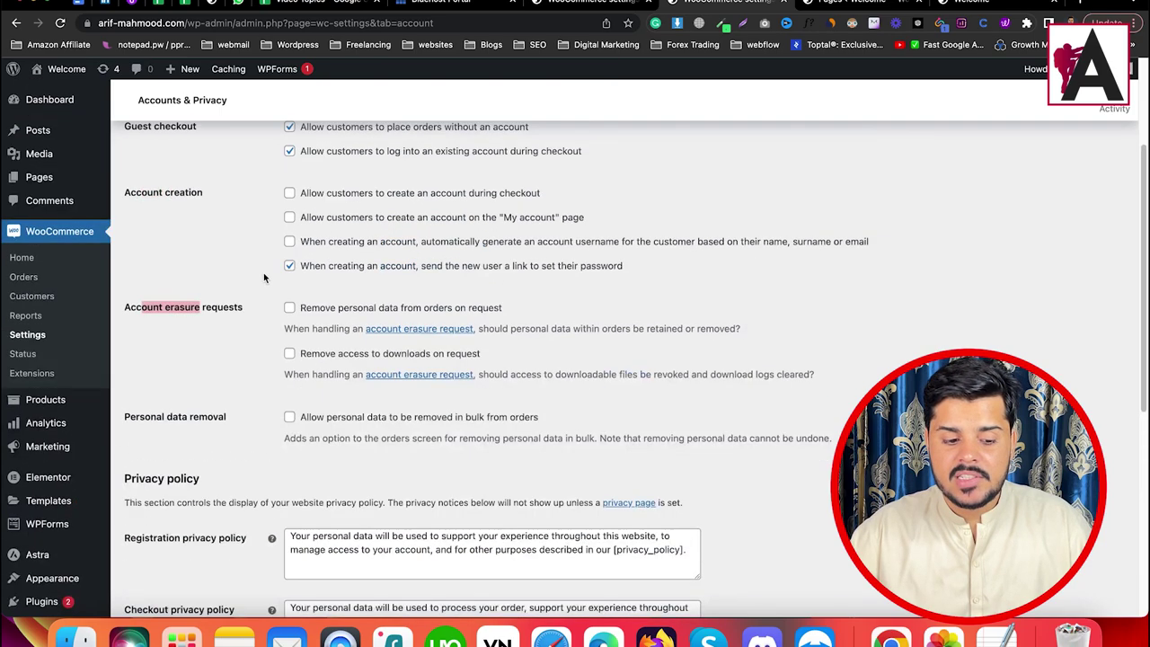
# Read the registration and checkout privacy policy texts, including their [privacy_policy] placeholders
pyautogui.scroll(-4, 348, 347)
pyautogui.scroll(-3, 348, 347)
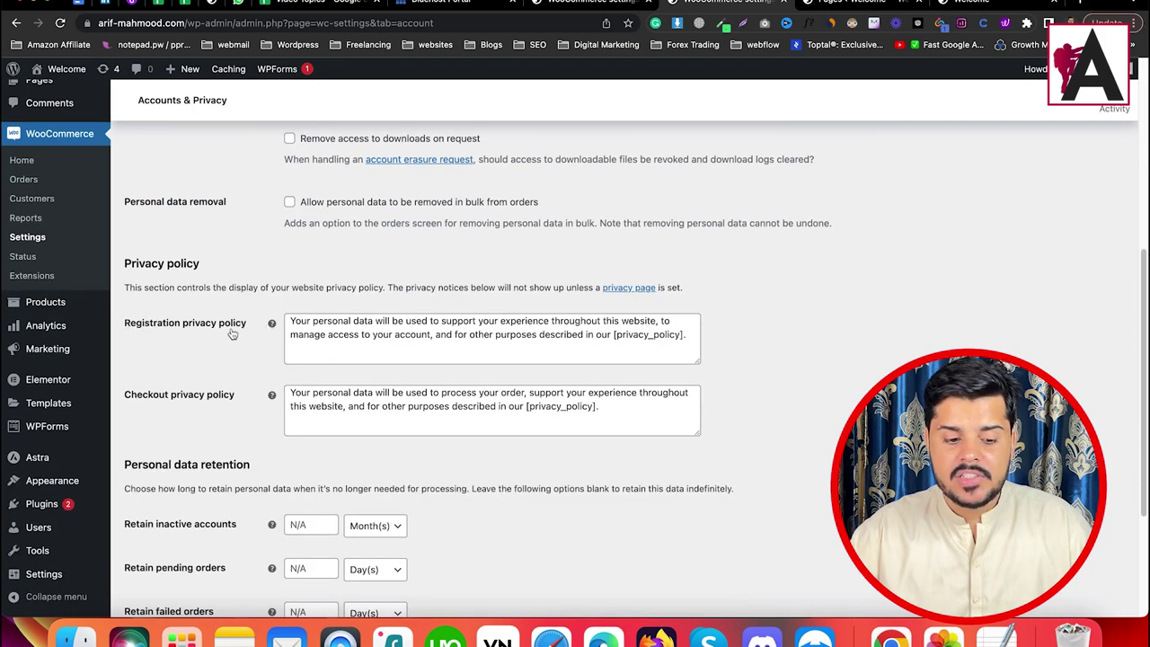
pyautogui.moveTo(445, 338); pyautogui.dragTo(646, 338)
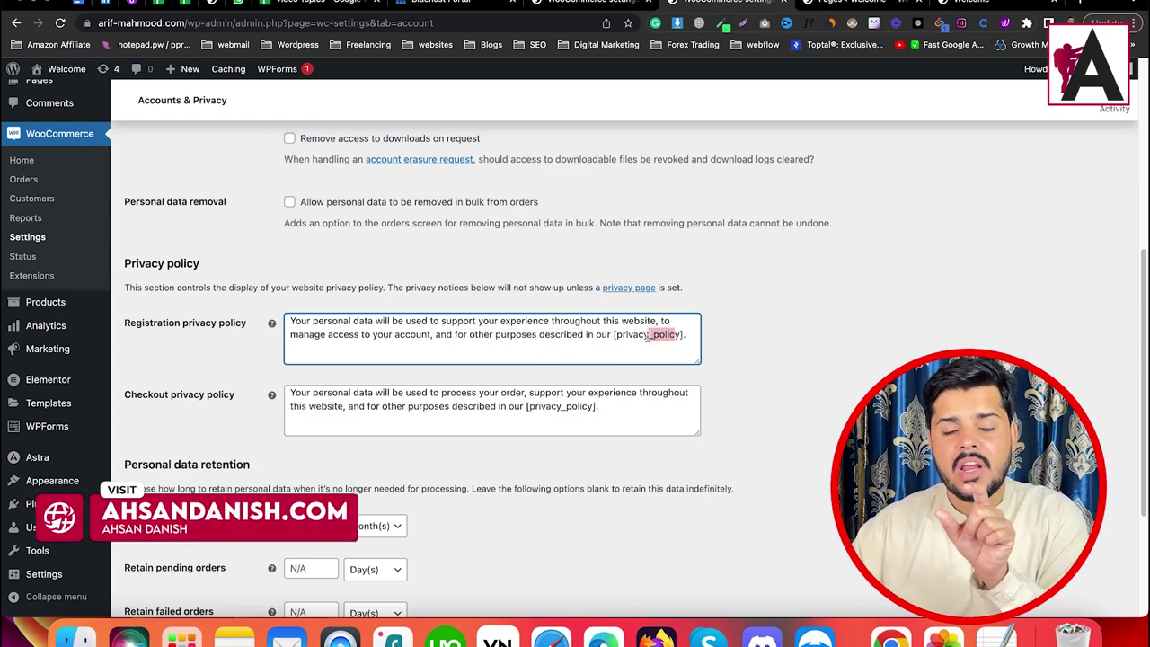
pyautogui.moveTo(615, 334); pyautogui.dragTo(704, 336)
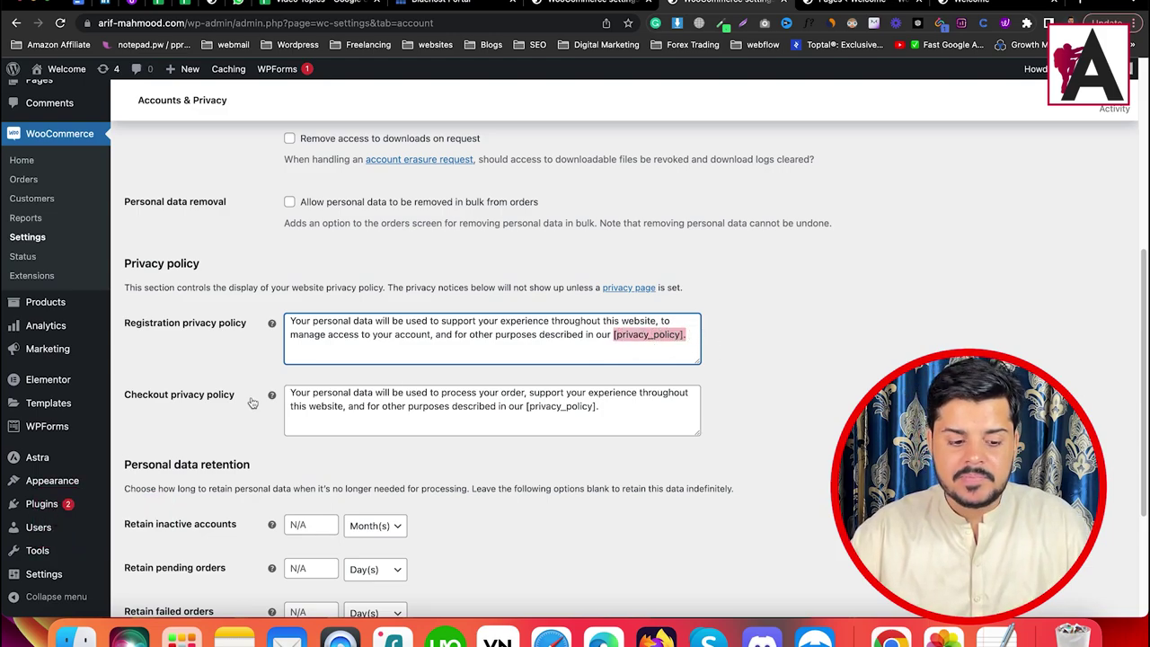
pyautogui.moveTo(289, 393); pyautogui.dragTo(448, 406)
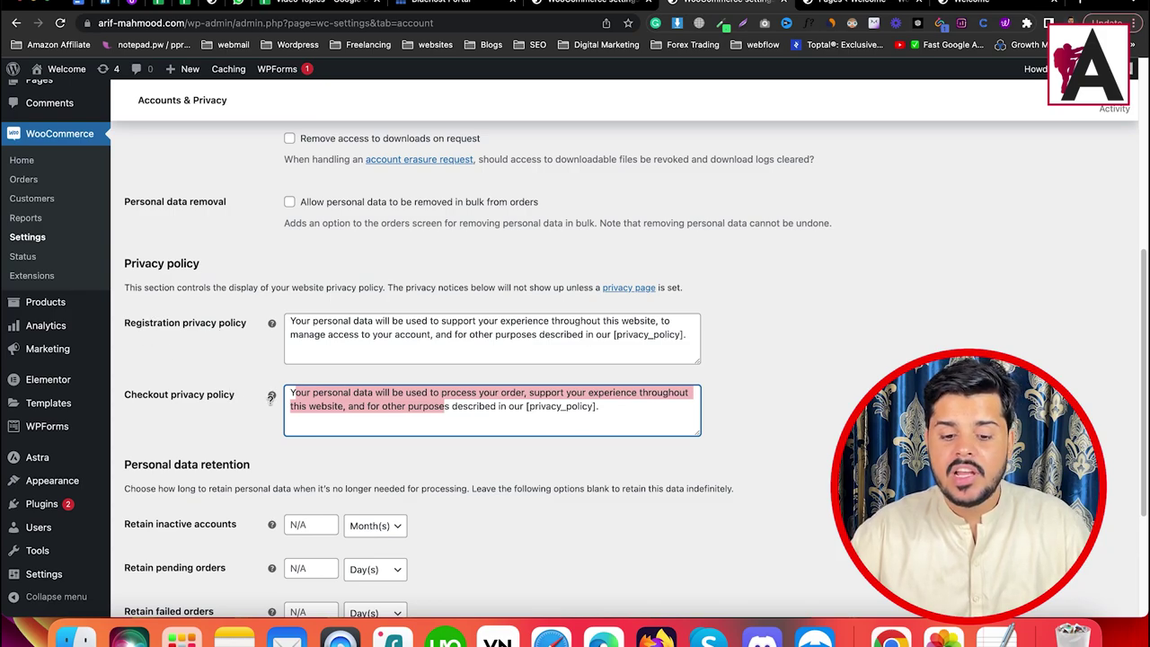
pyautogui.scroll(-3, 391, 316)
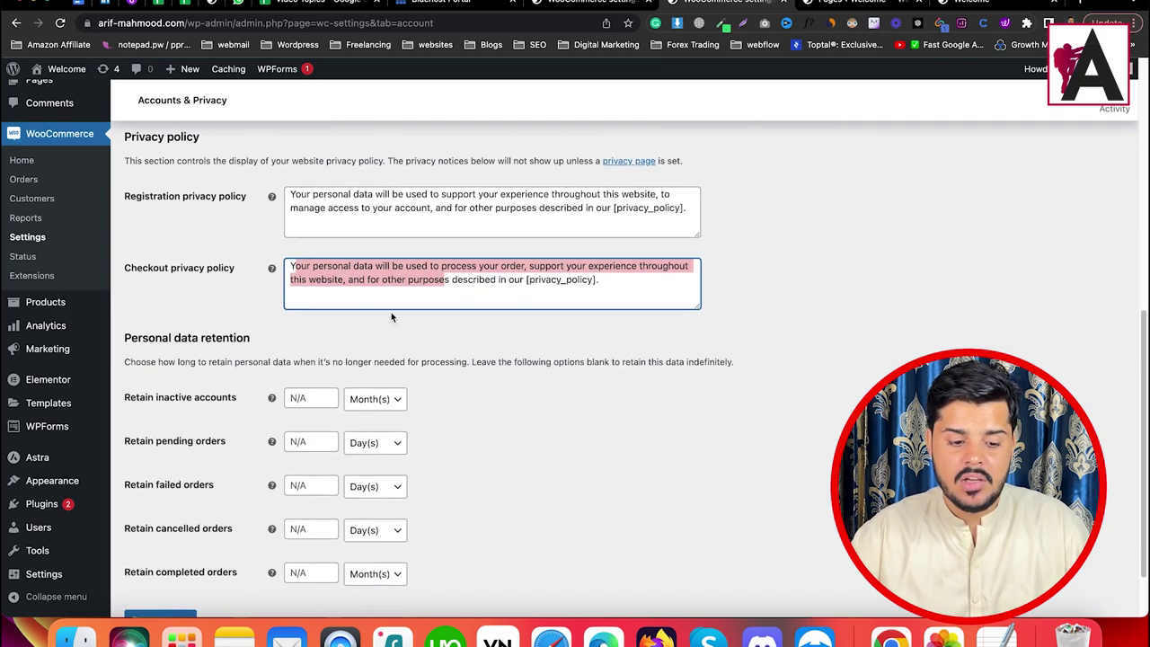
pyautogui.moveTo(596, 283); pyautogui.dragTo(526, 279)
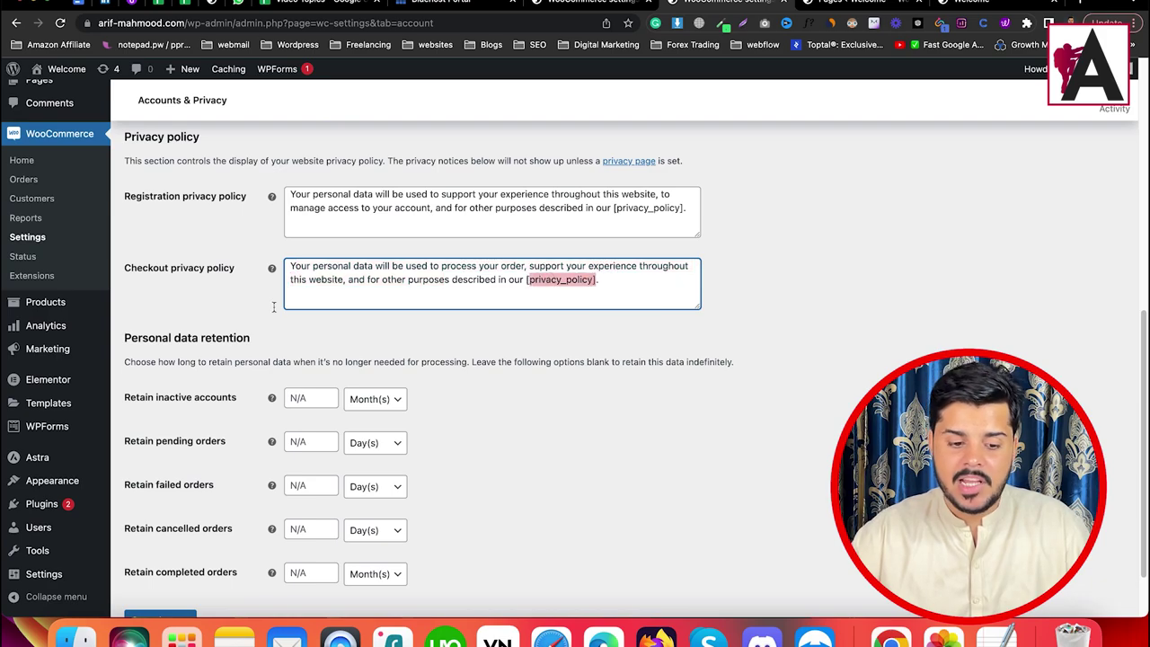
# Review the personal data retention options and read the explanation for retaining pending orders
pyautogui.scroll(-2, 165, 280)
pyautogui.moveTo(135, 259); pyautogui.dragTo(261, 260)
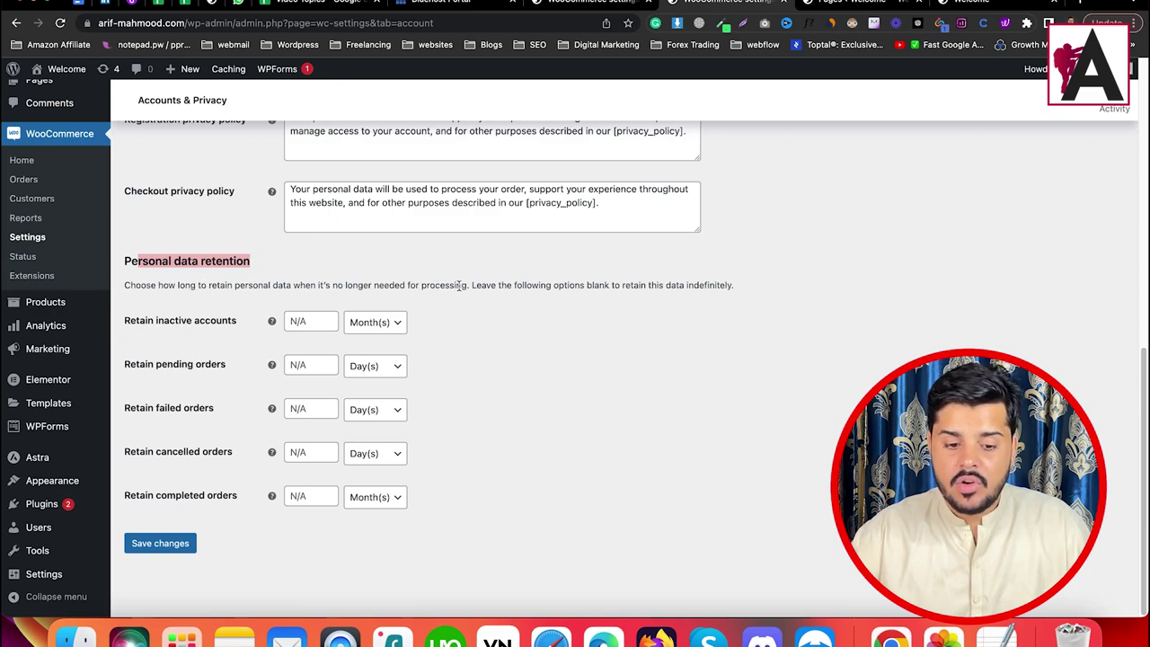
pyautogui.moveTo(475, 285); pyautogui.dragTo(648, 285)
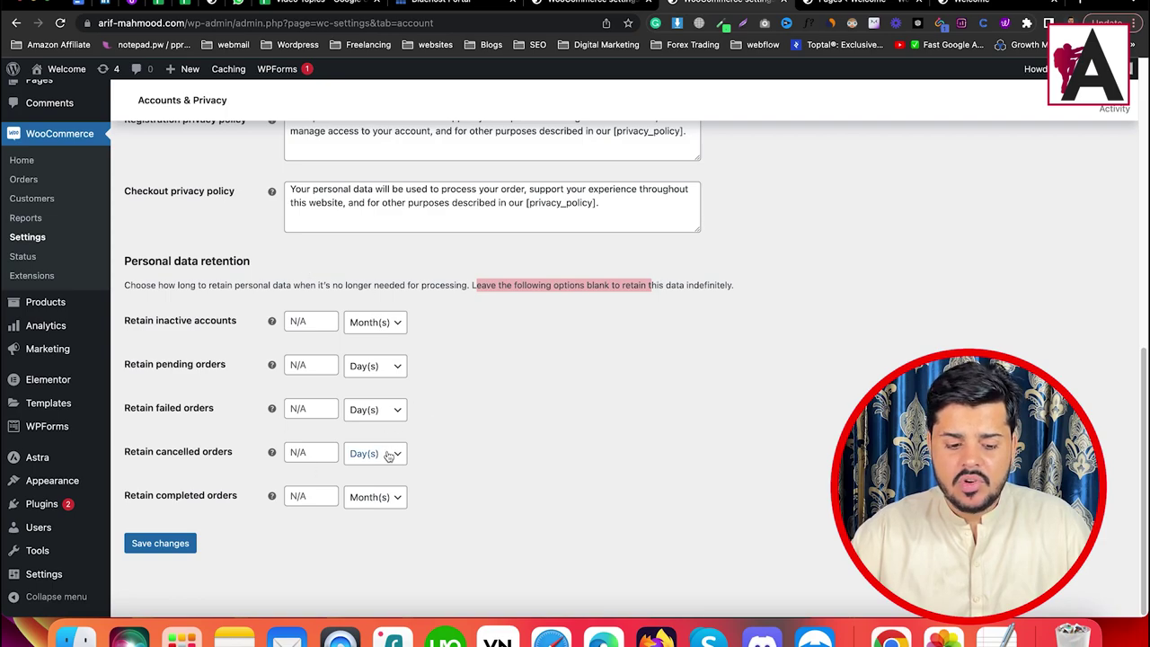
pyautogui.moveTo(273, 364)
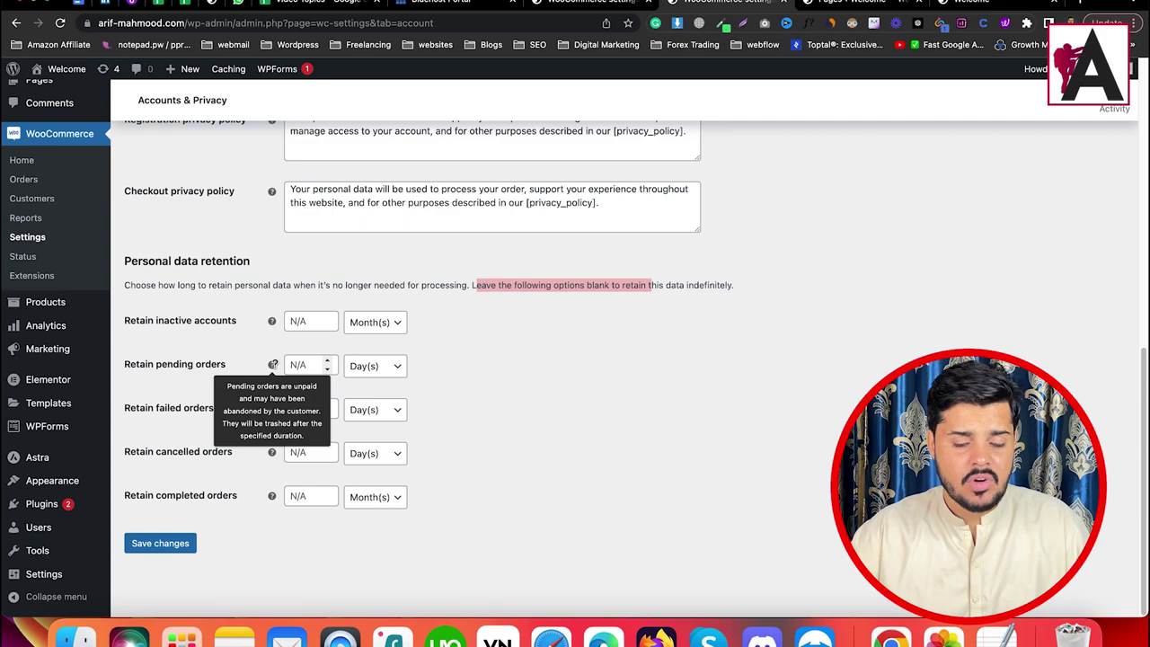
pyautogui.click(554, 398)
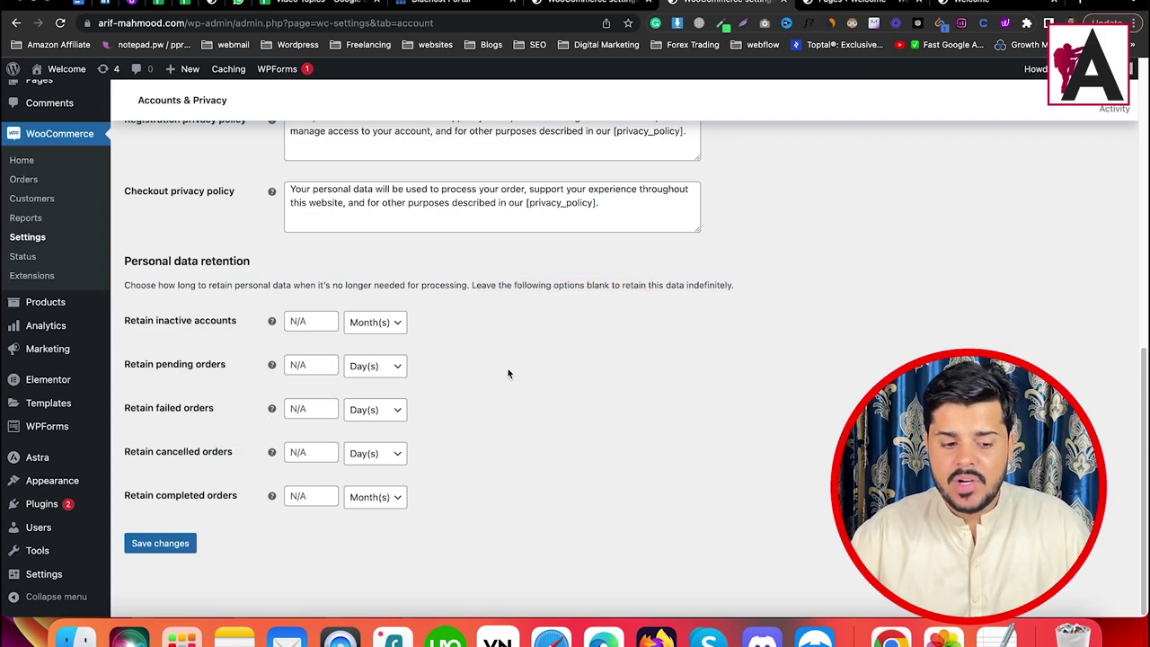
pyautogui.scroll(10, 192, 297)
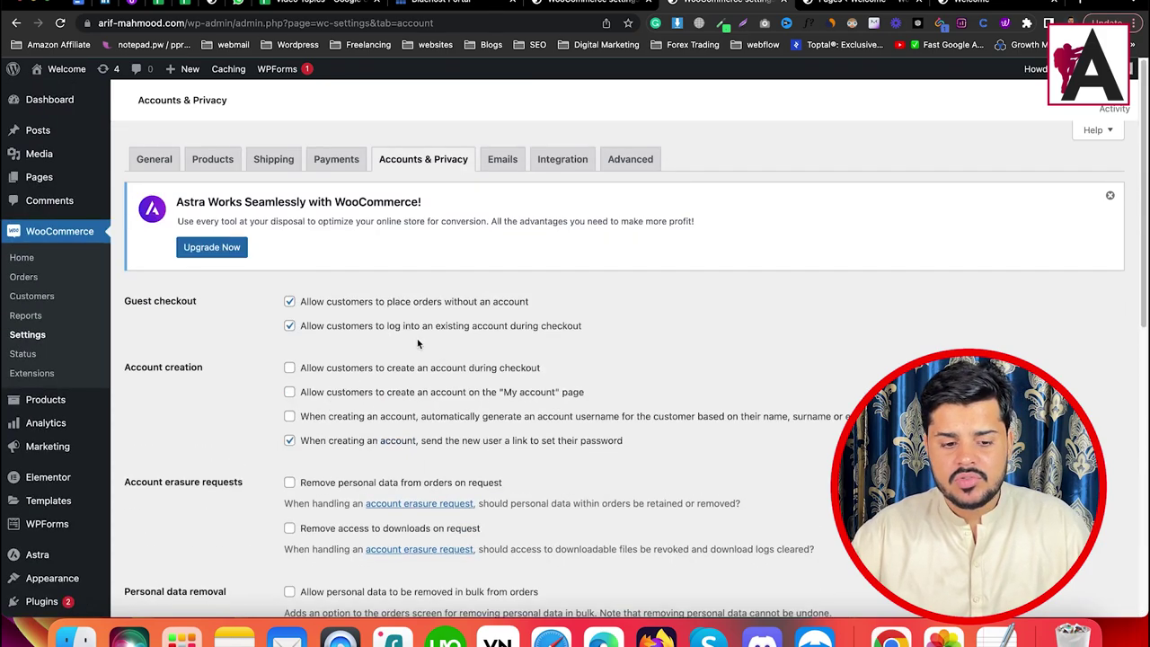
# Open the Emails settings and examine the New order notification's recipient, subject, heading and additional content
pyautogui.click(505, 166)
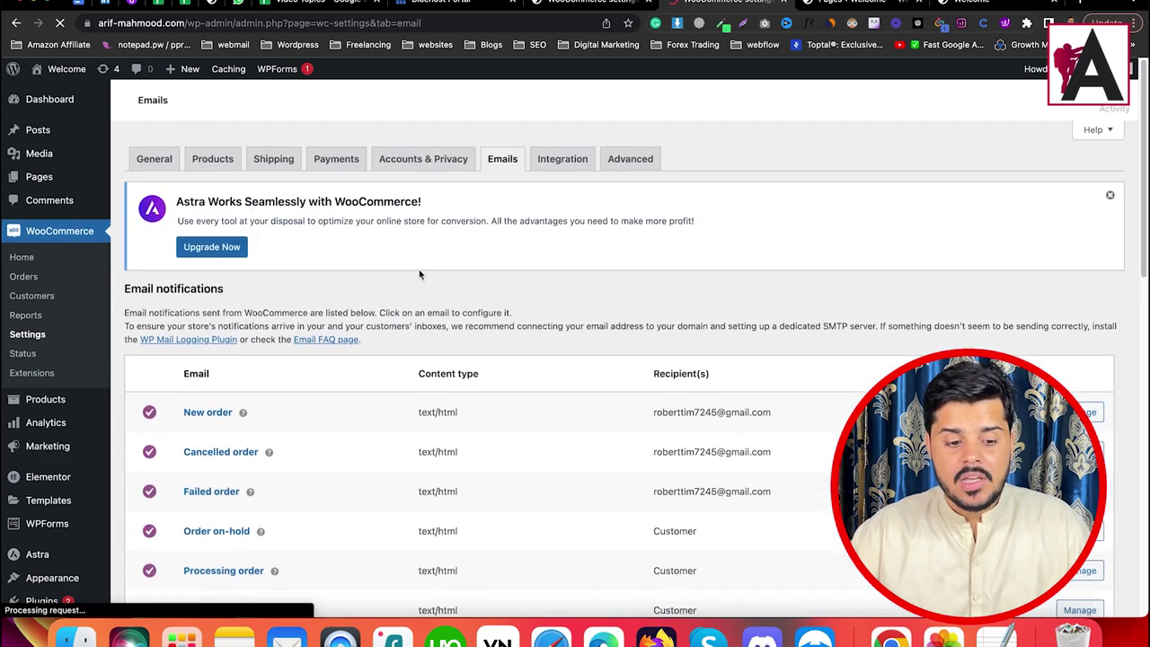
pyautogui.scroll(-2, 422, 273)
pyautogui.scroll(-1, 328, 256)
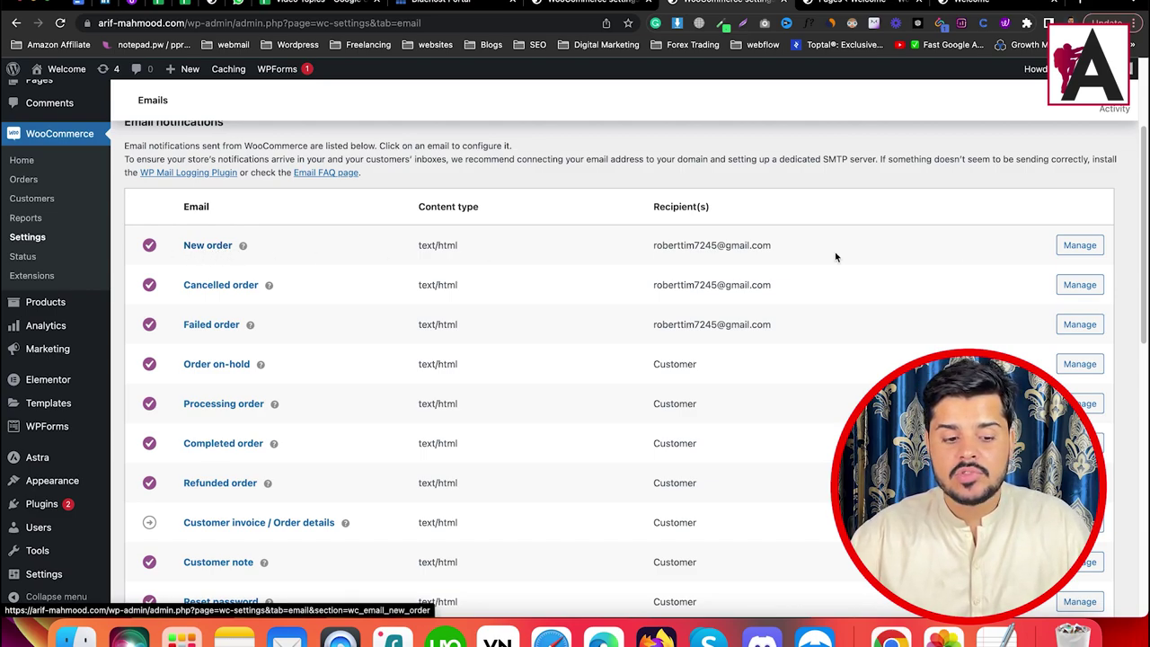
pyautogui.click(1082, 248)
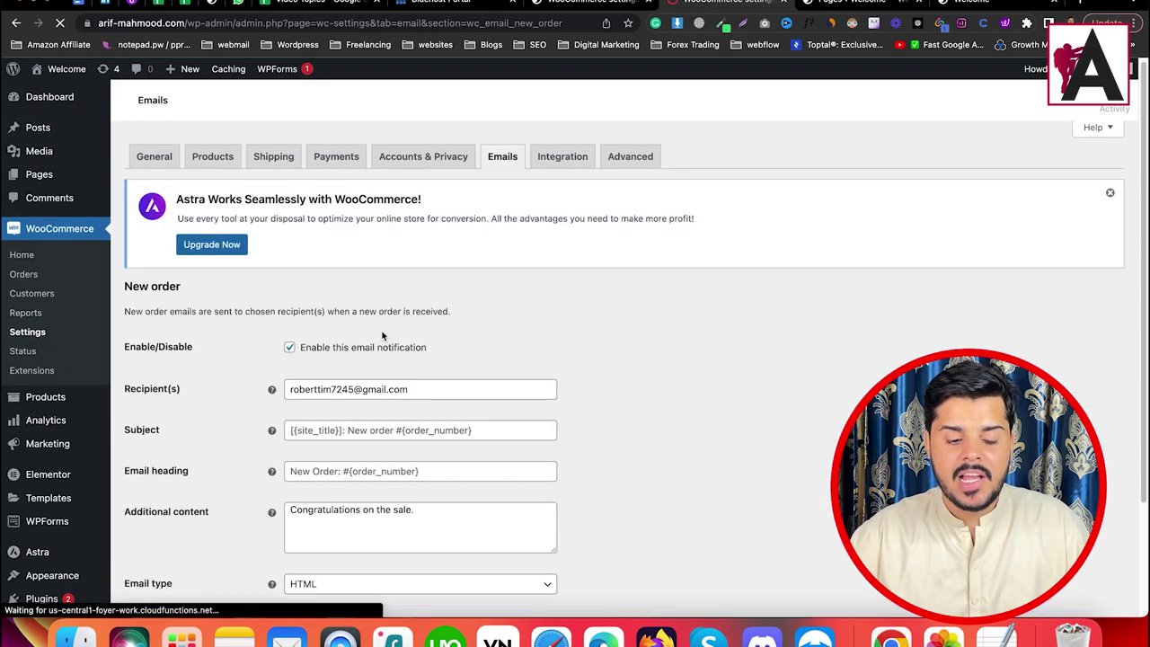
pyautogui.scroll(-3, 382, 335)
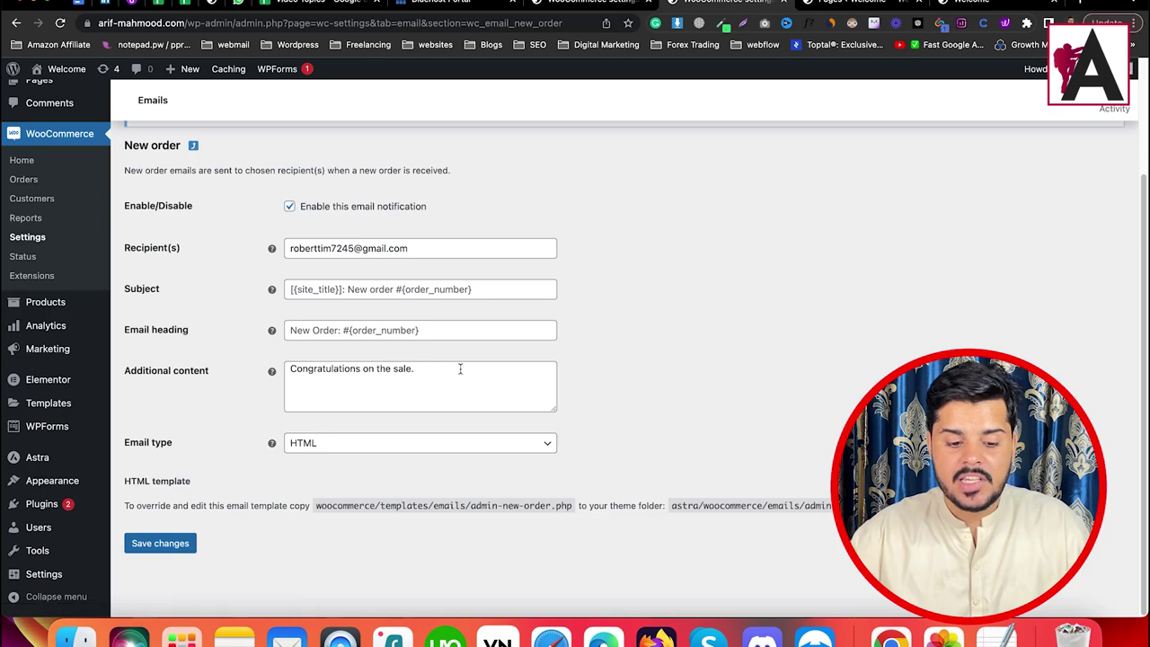
pyautogui.moveTo(460, 369); pyautogui.dragTo(317, 369)
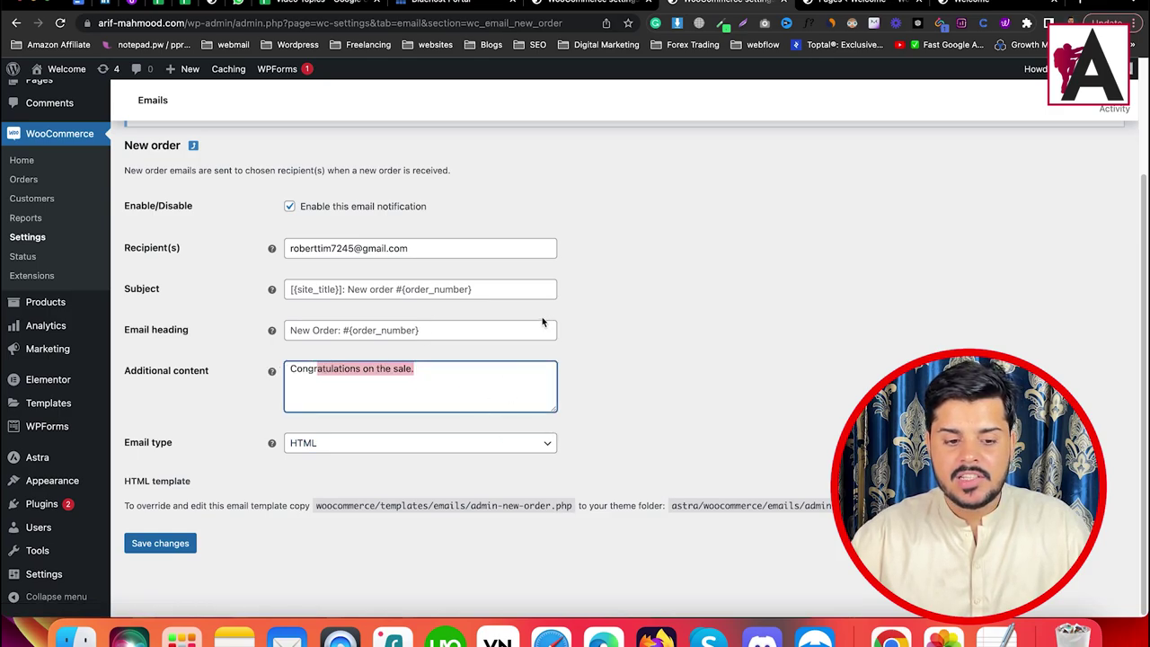
# Return to the email notifications list and view the settings of the Cancelled order email
pyautogui.scroll(3, 449, 270)
pyautogui.click(15, 27)
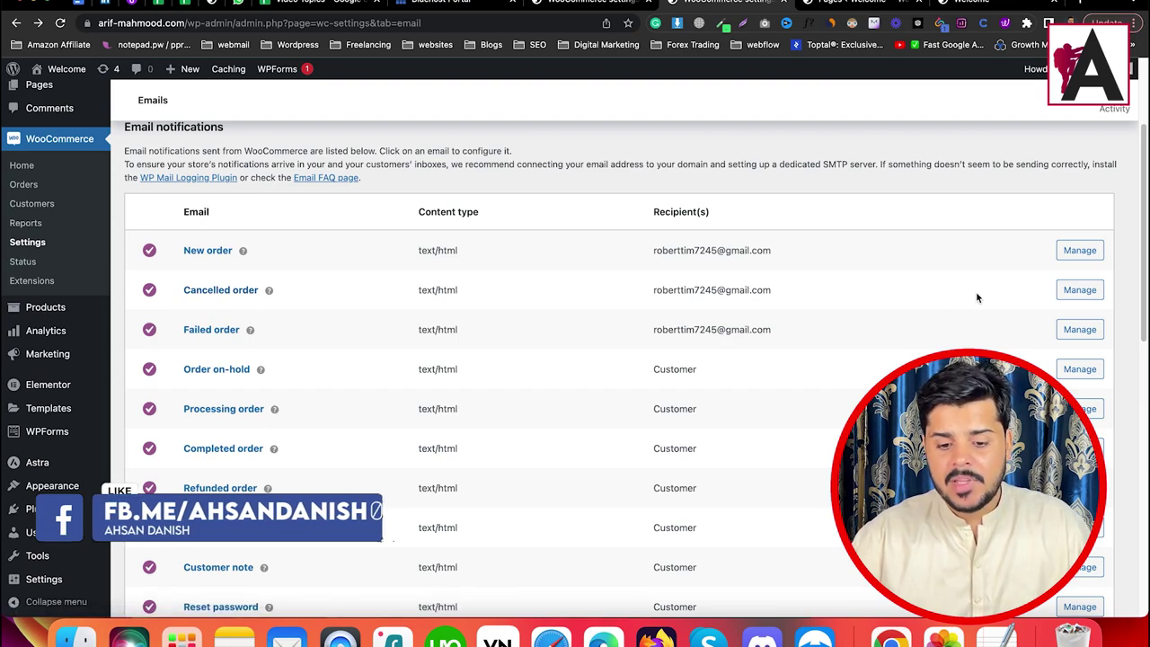
pyautogui.click(1080, 292)
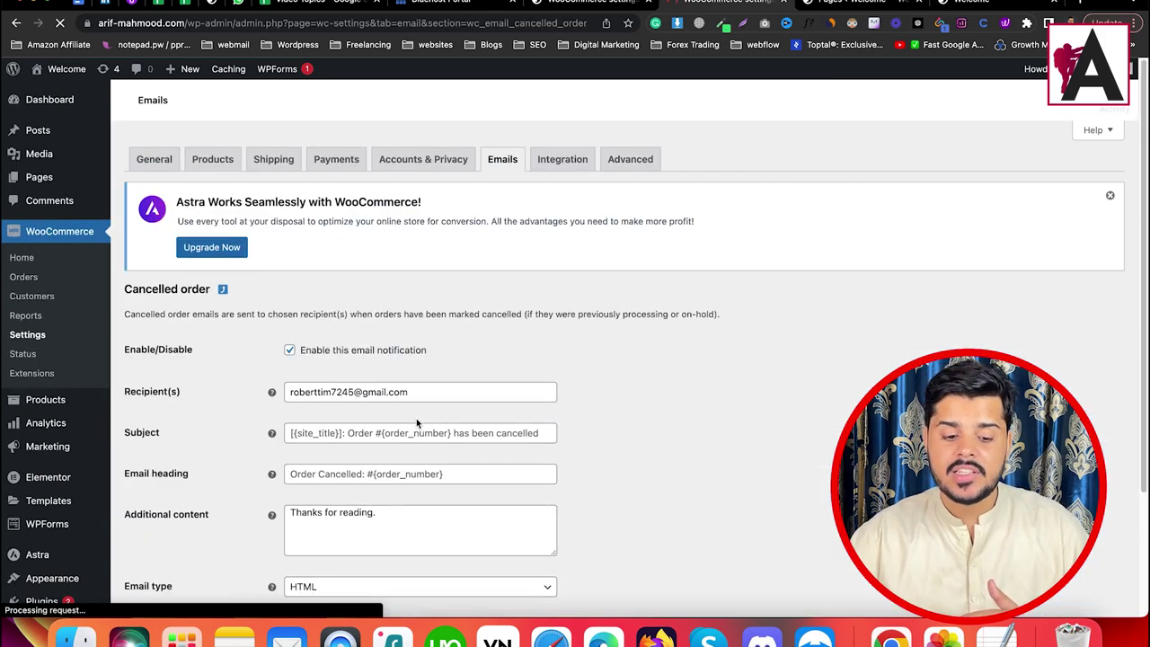
# Go back to the main Emails settings and review the remaining notifications, sender options, email template and colors
pyautogui.click(503, 163)
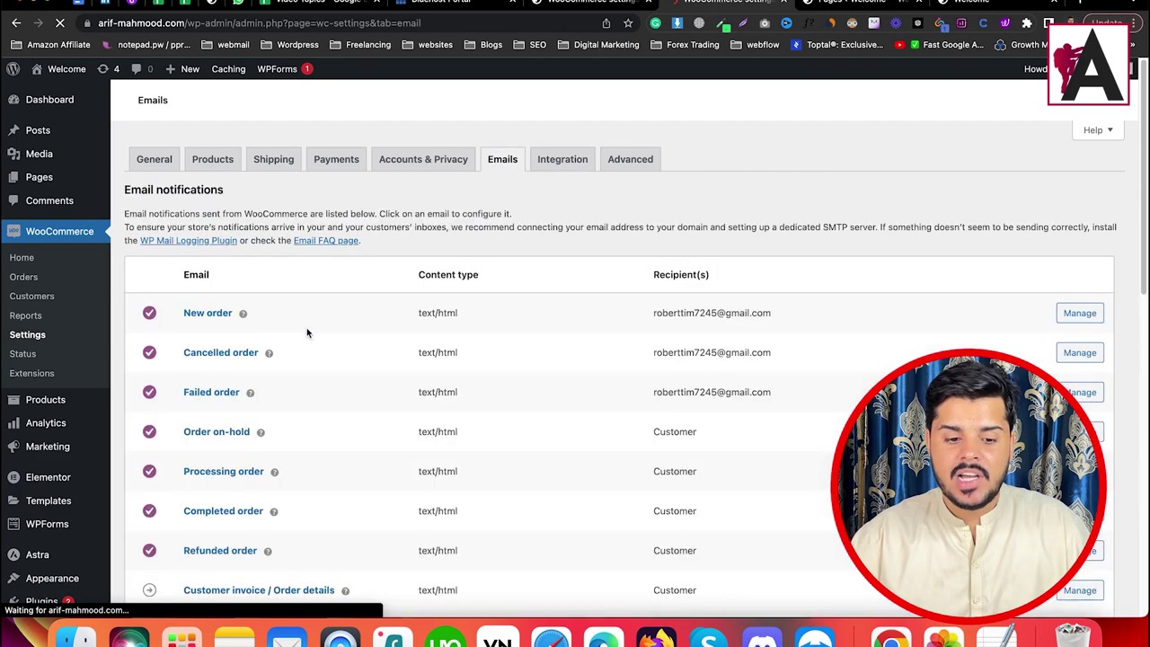
pyautogui.scroll(-4, 308, 360)
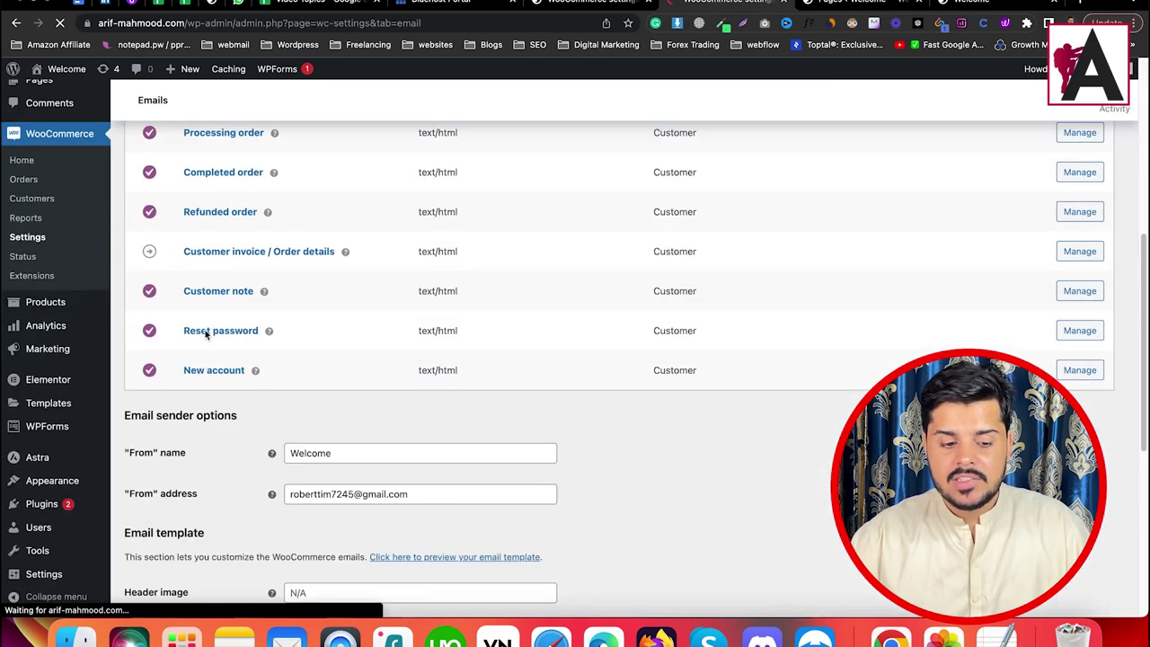
pyautogui.scroll(-3, 355, 372)
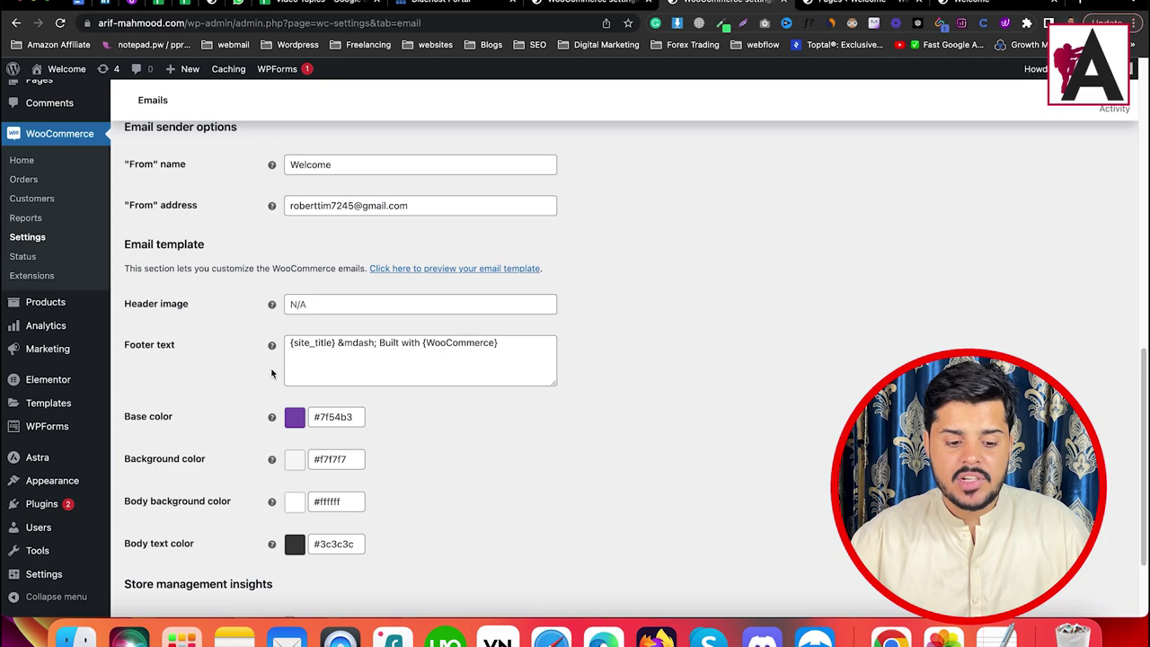
pyautogui.scroll(-2, 271, 373)
pyautogui.scroll(10, 390, 314)
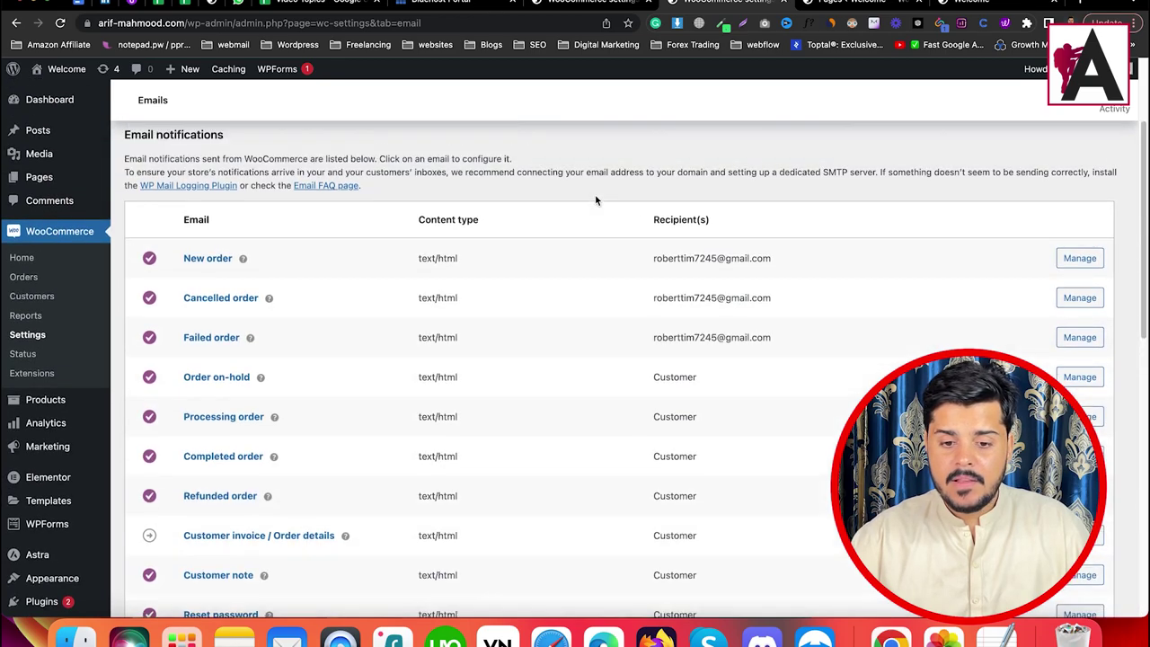
# Open the Integration settings and read the MaxMind Geolocation description, including its note about country lookups
pyautogui.scroll(2, 595, 200)
pyautogui.click(553, 161)
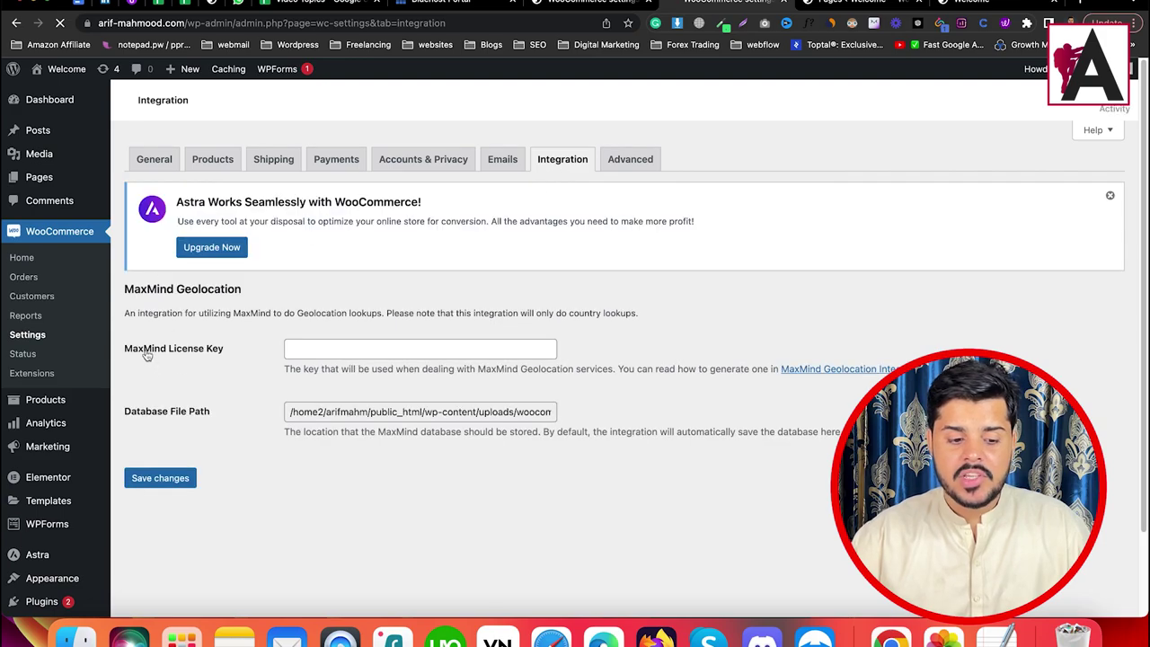
pyautogui.moveTo(147, 292); pyautogui.dragTo(317, 320)
pyautogui.moveTo(407, 314); pyautogui.dragTo(622, 314)
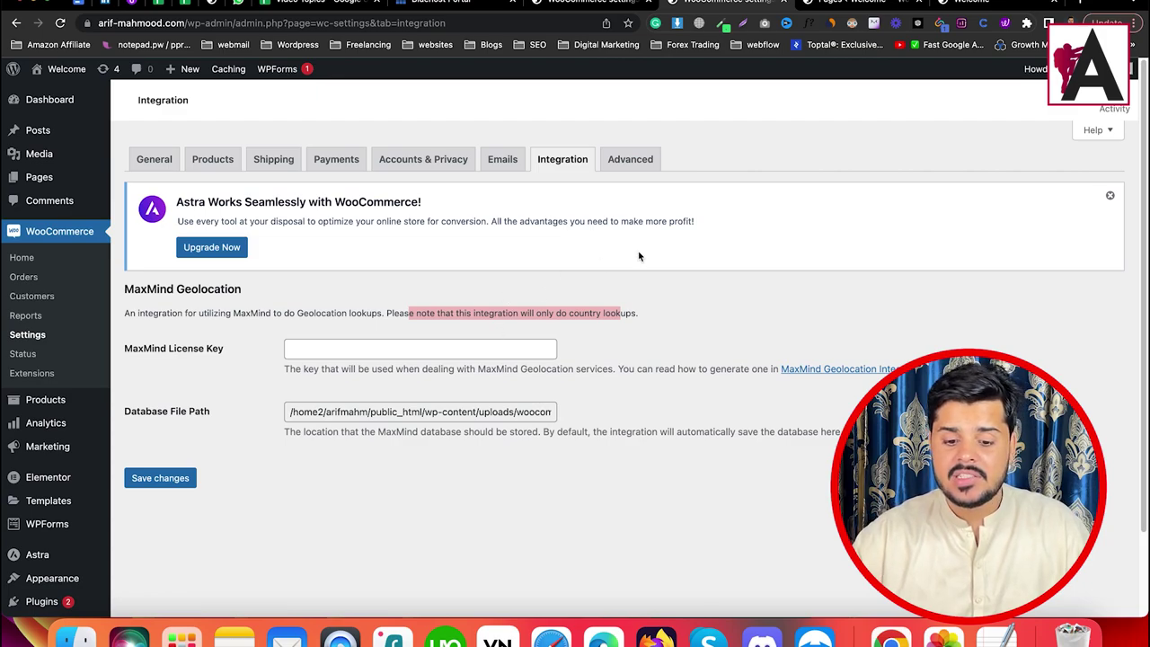
# Open the Advanced settings and check the cart, checkout and account page assignments against the site's Pages list
pyautogui.click(643, 165)
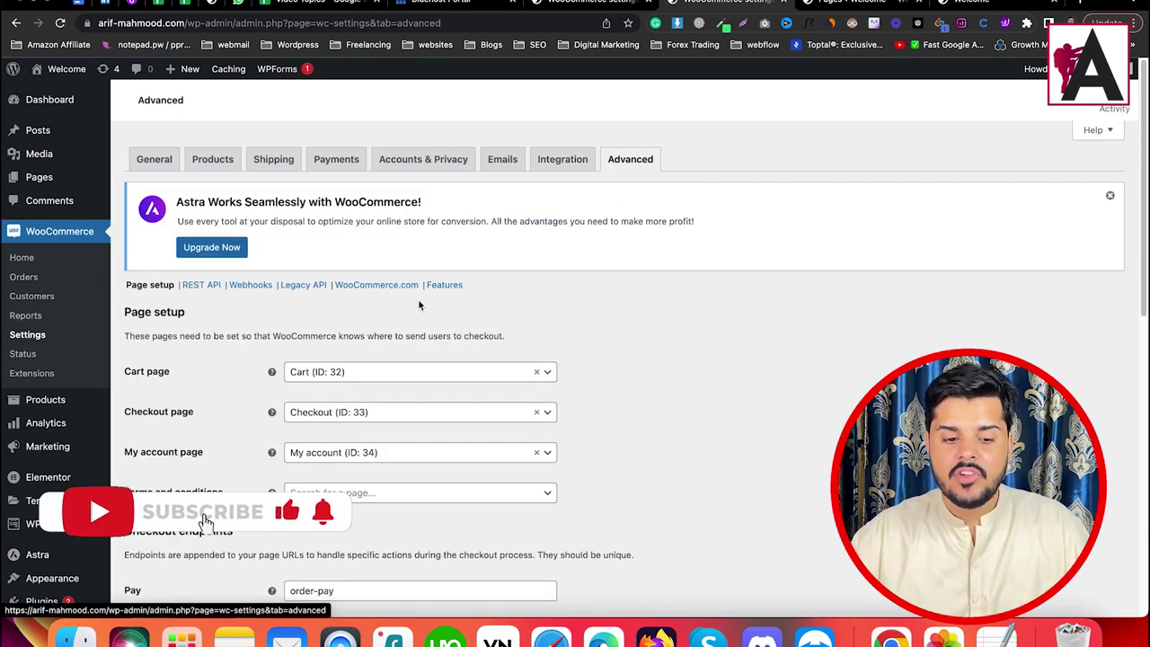
pyautogui.scroll(-1, 249, 328)
pyautogui.scroll(-5, 177, 248)
pyautogui.scroll(3, 180, 296)
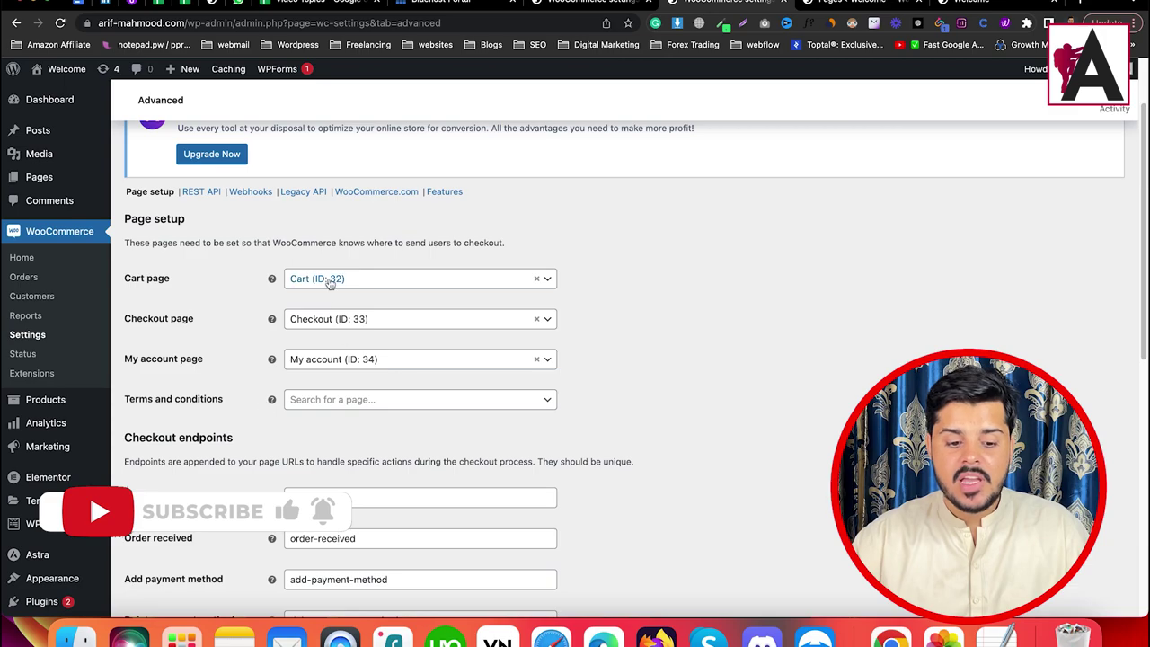
pyautogui.click(853, 4)
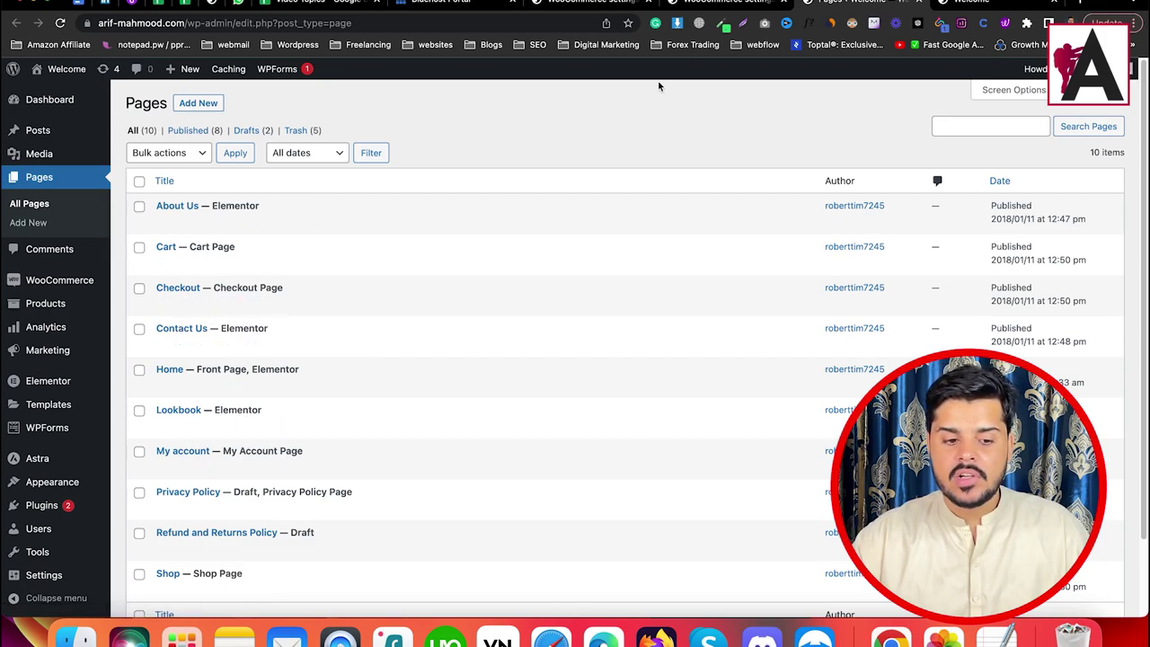
pyautogui.click(717, 9)
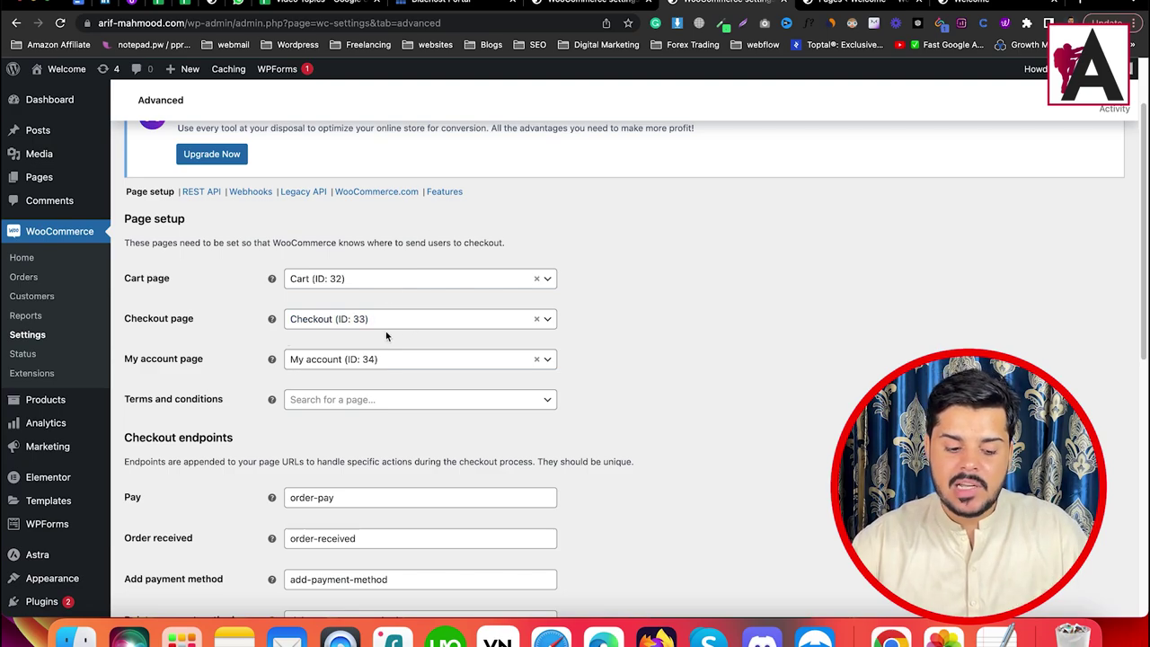
# Review the checkout and account endpoints, and view the REST API section of the Advanced settings
pyautogui.scroll(-5, 385, 333)
pyautogui.scroll(-4, 219, 516)
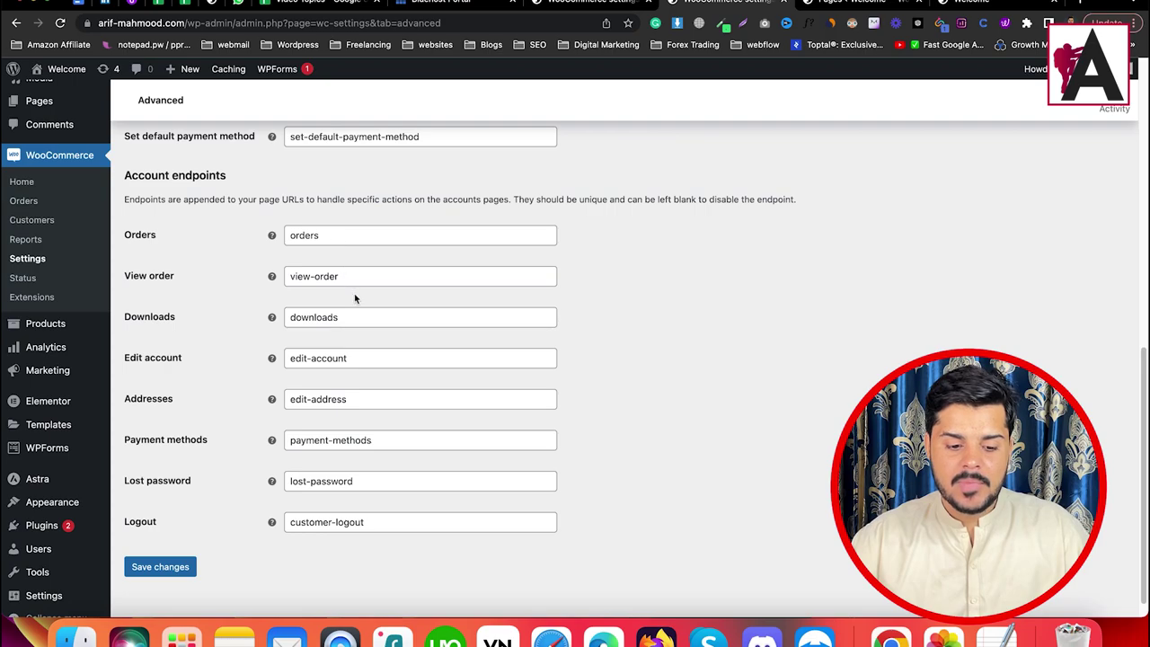
pyautogui.scroll(15, 353, 293)
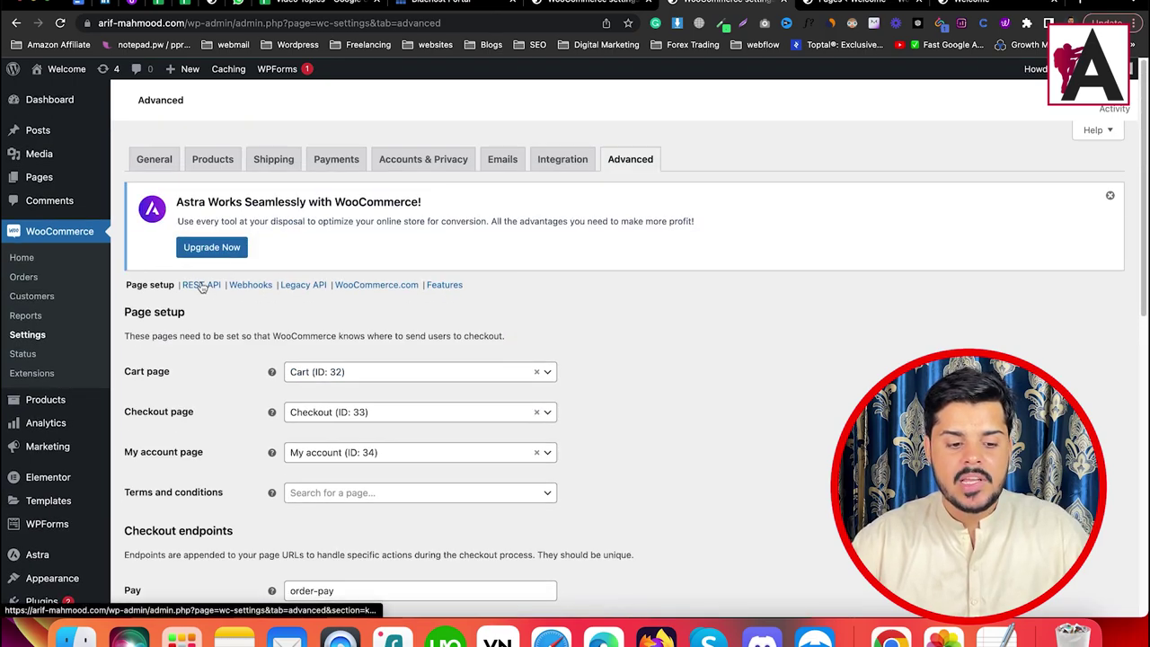
pyautogui.click(201, 284)
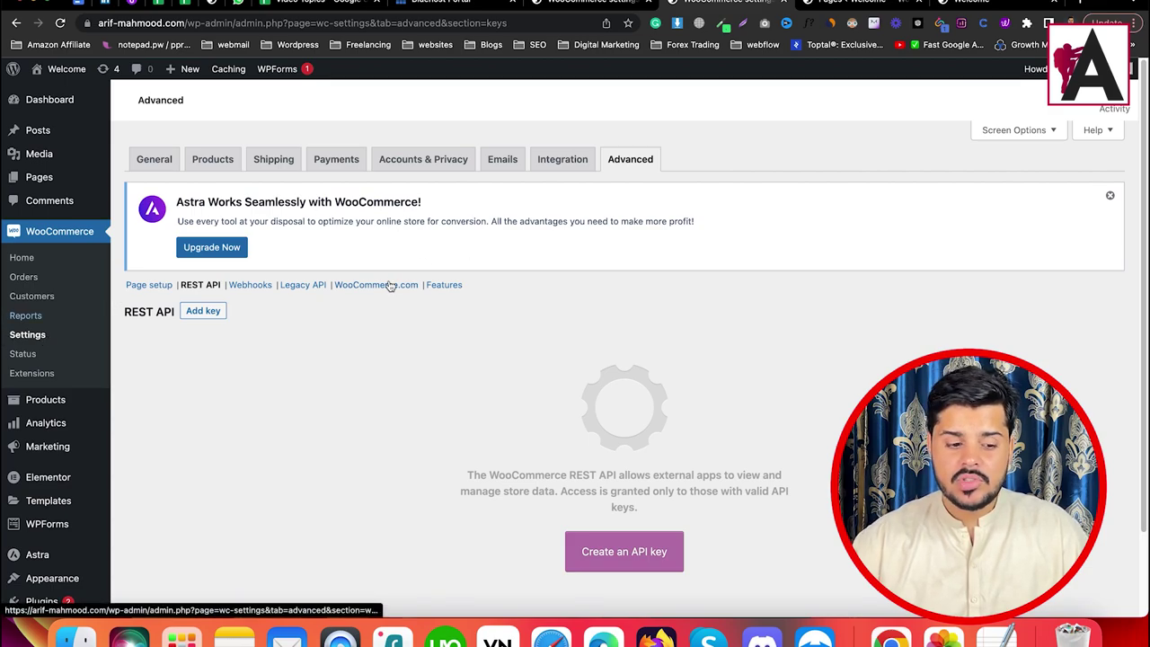
# Open a new product form and examine its General, Inventory, Shipping, Linked Products, Attributes and Advanced product data
pyautogui.moveTo(63, 399)
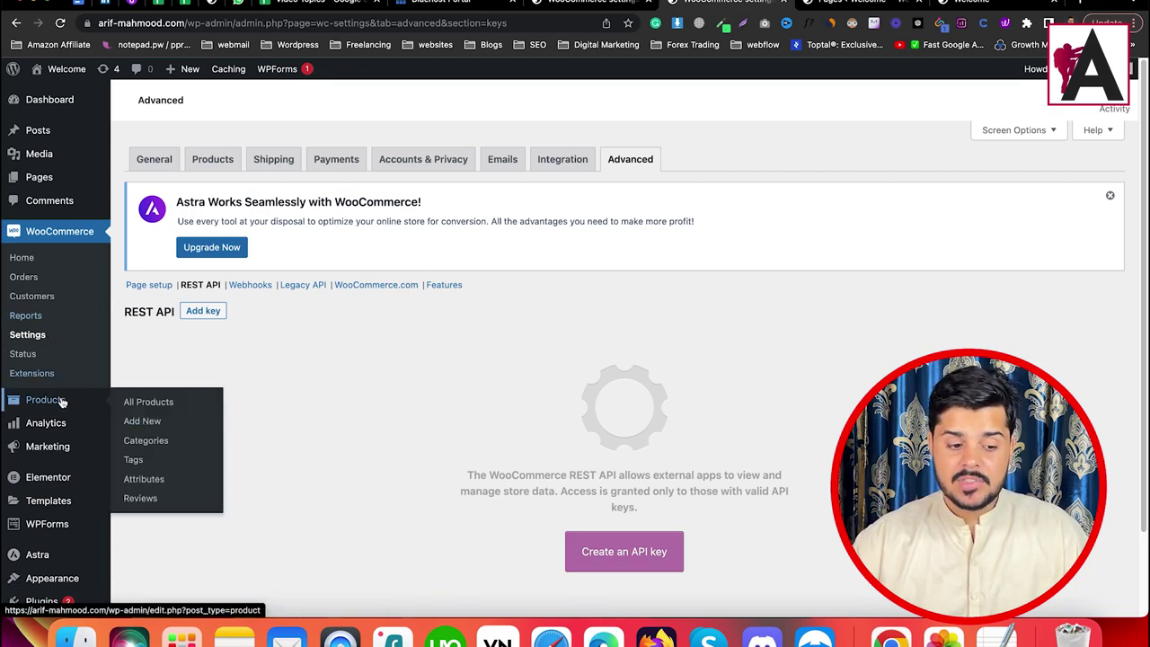
pyautogui.click(142, 421)
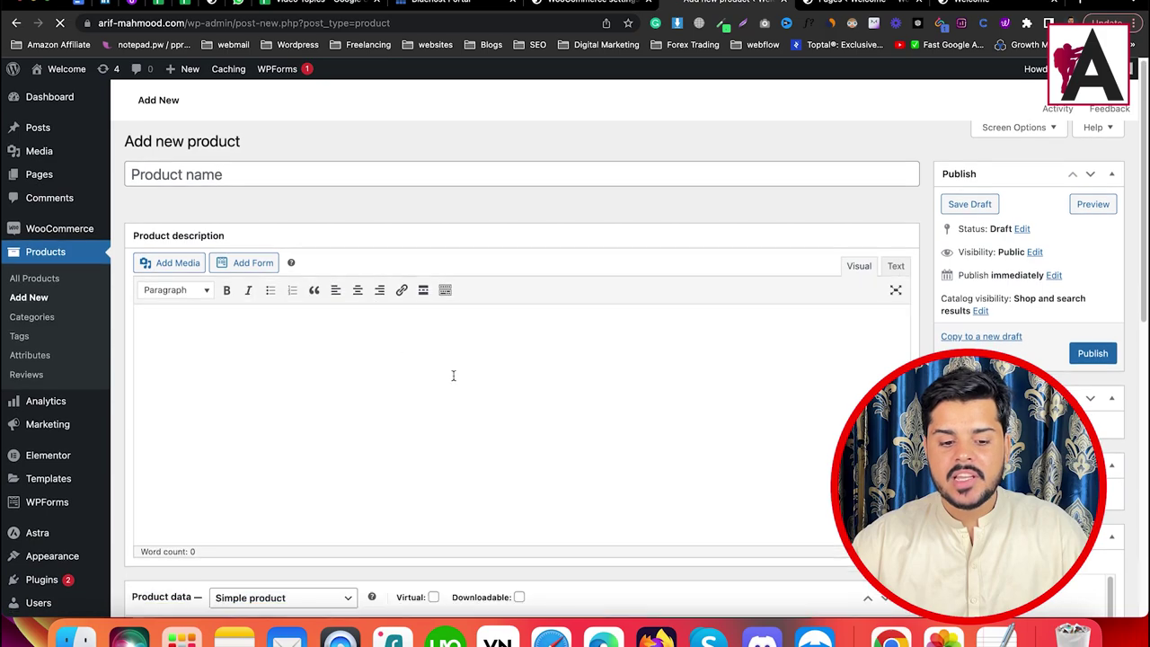
pyautogui.scroll(-5, 452, 375)
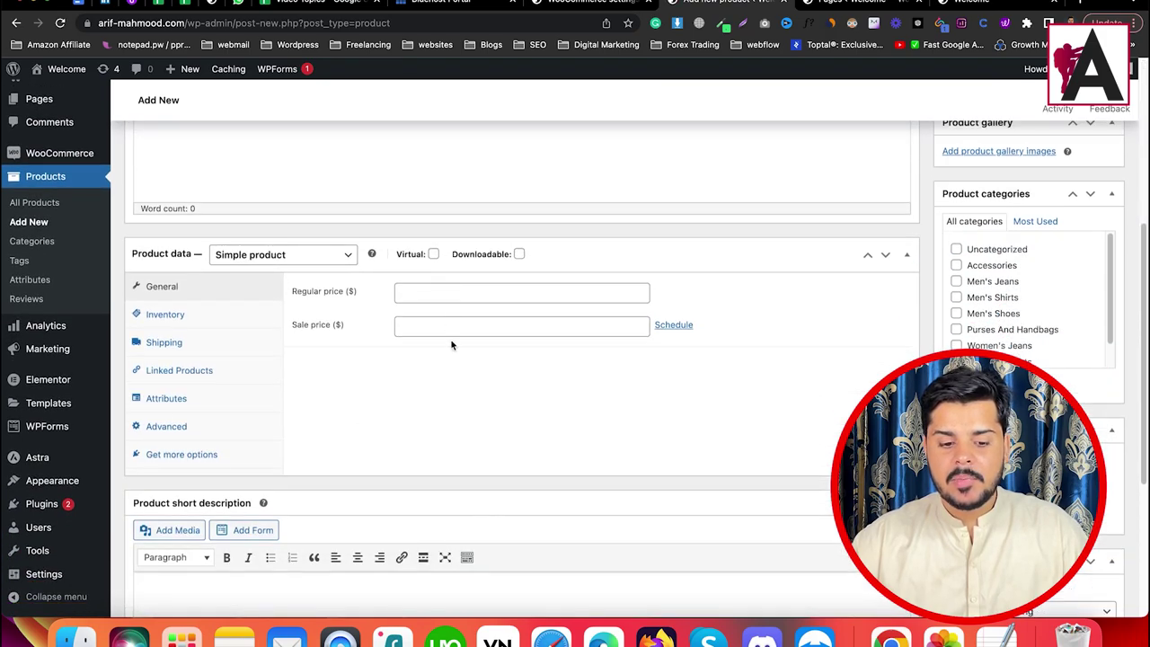
pyautogui.click(191, 317)
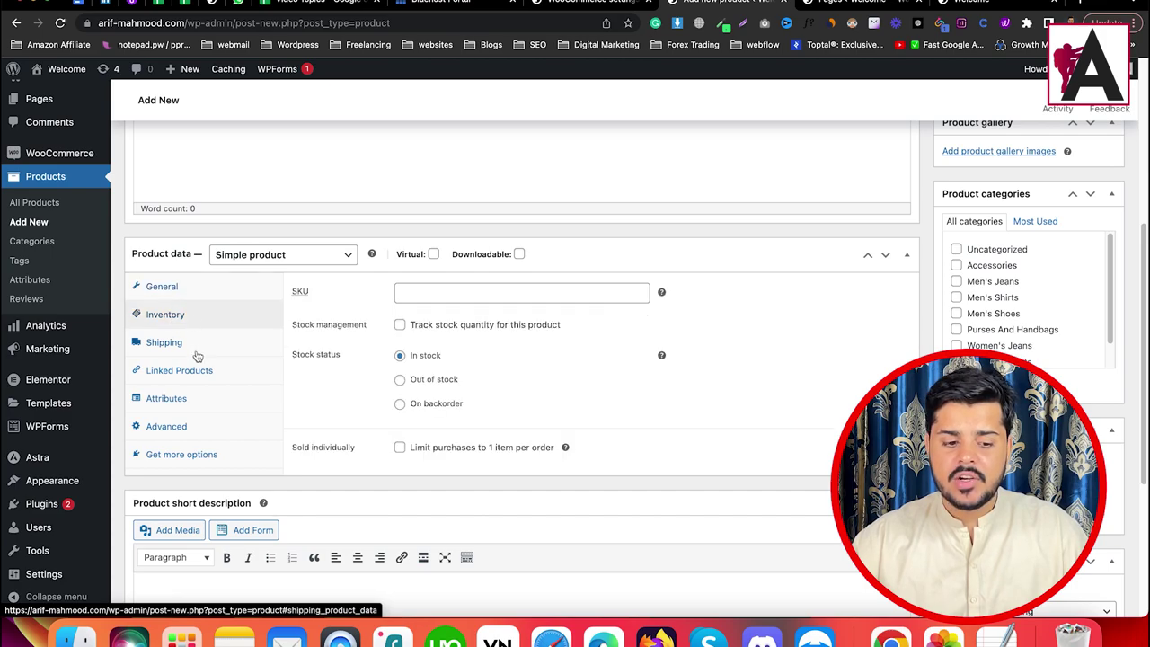
pyautogui.click(197, 351)
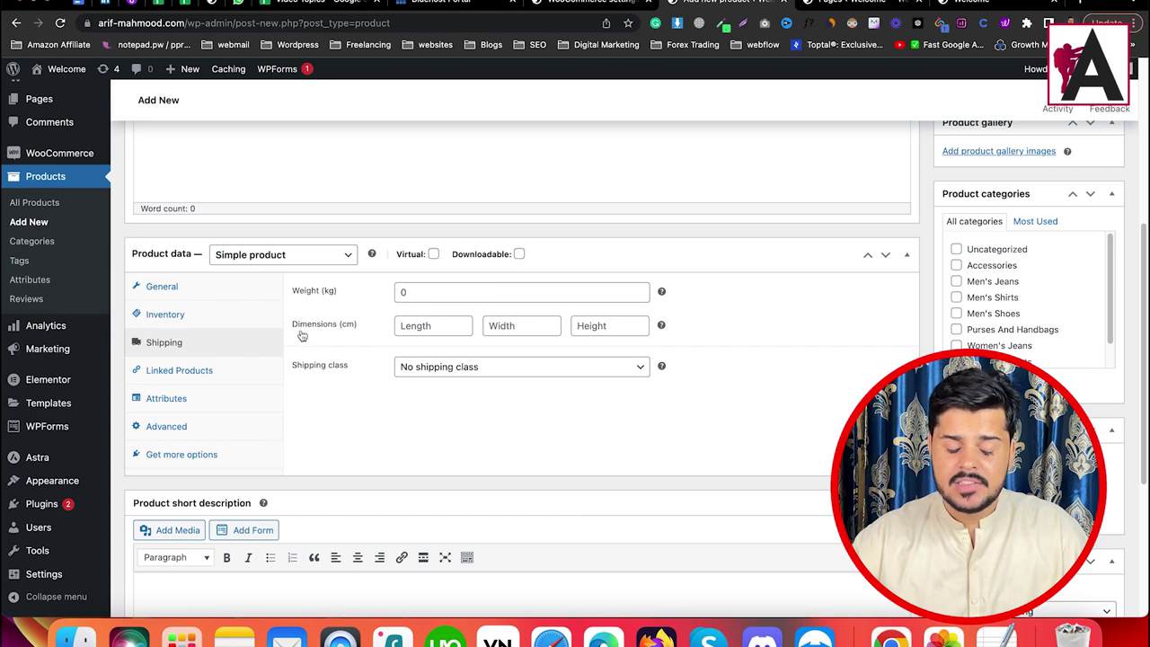
pyautogui.click(220, 371)
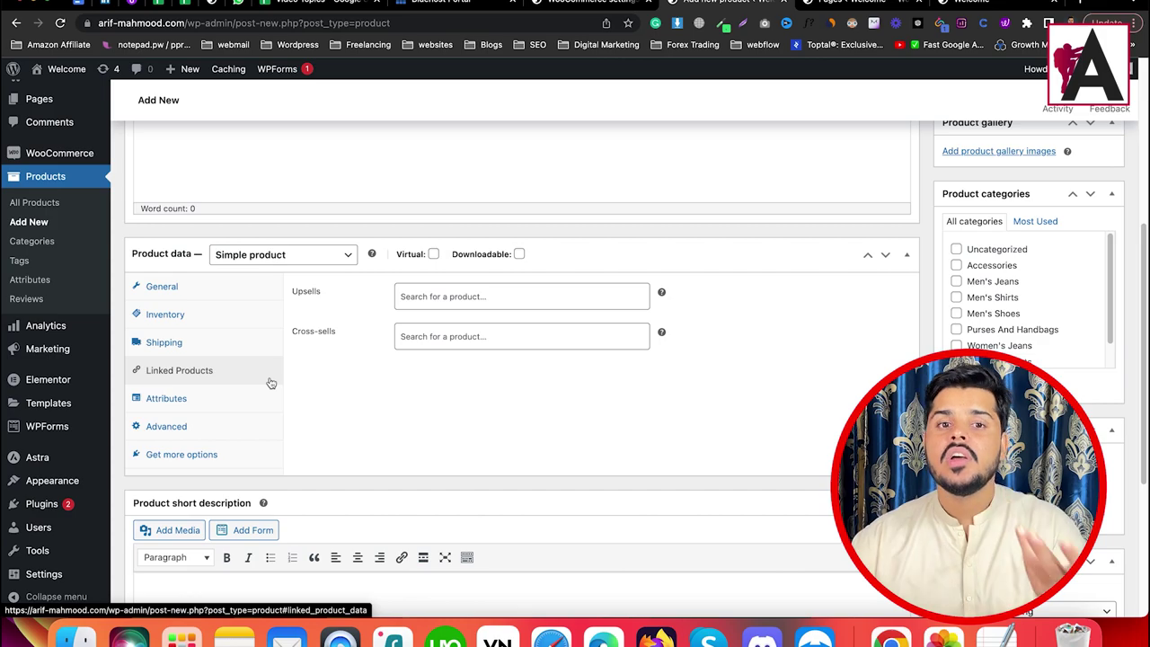
pyautogui.click(200, 400)
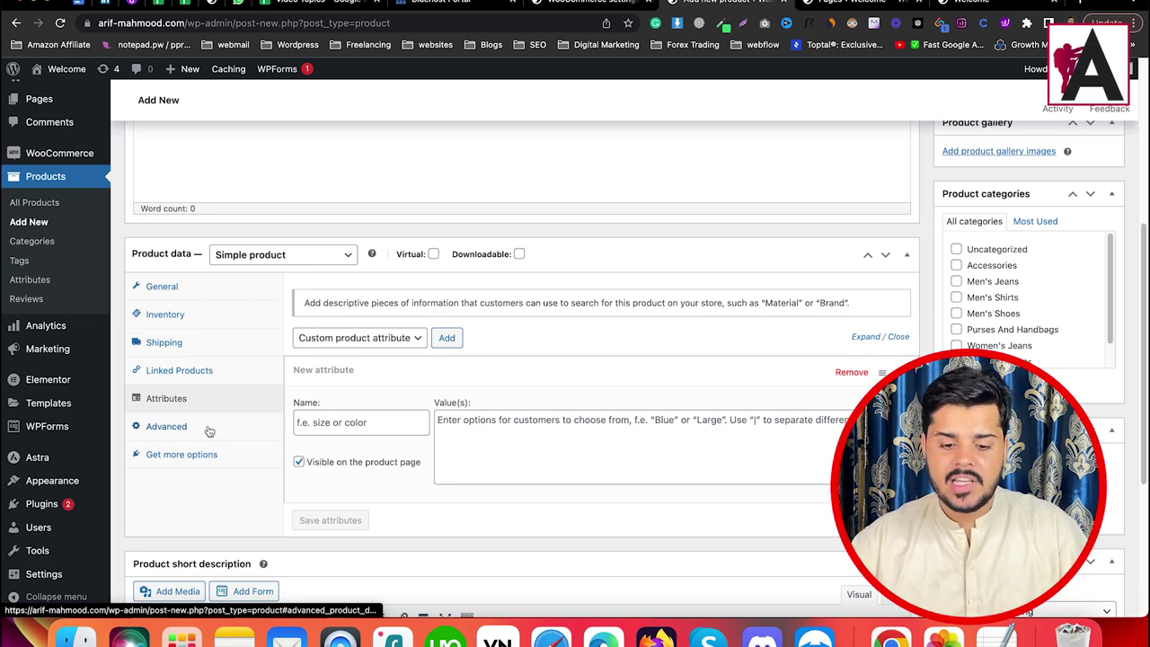
pyautogui.click(209, 432)
pyautogui.scroll(-5, 215, 422)
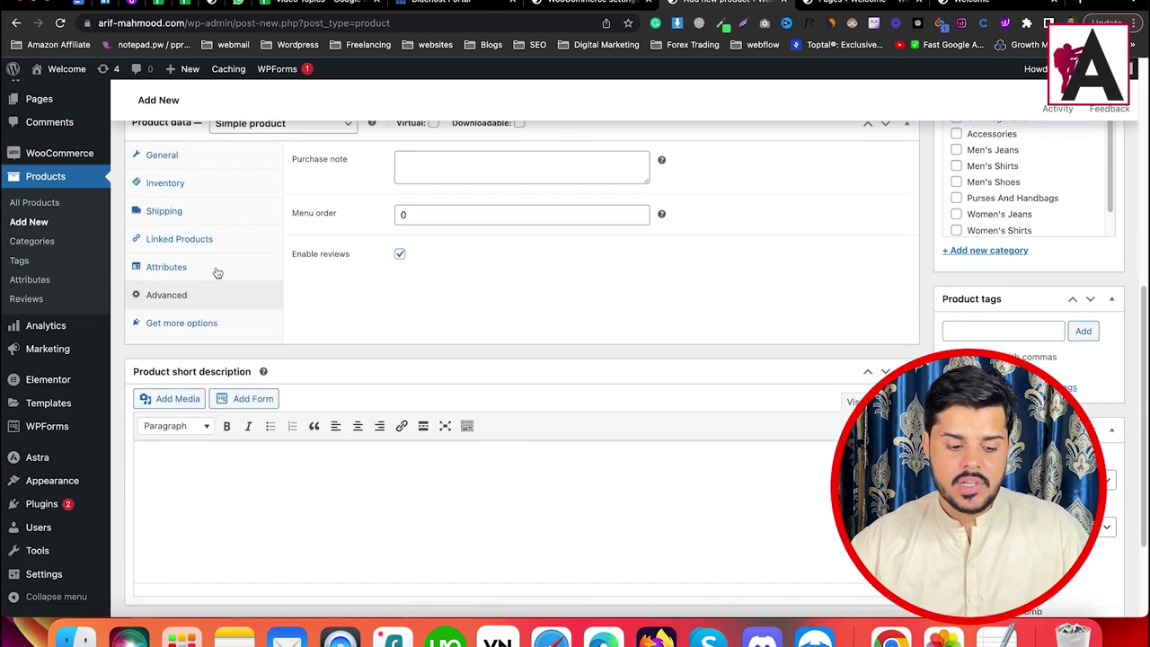
# Look over the new product form's publishing, image and category options, and view the available product types without changing the selection
pyautogui.scroll(10, 1033, 341)
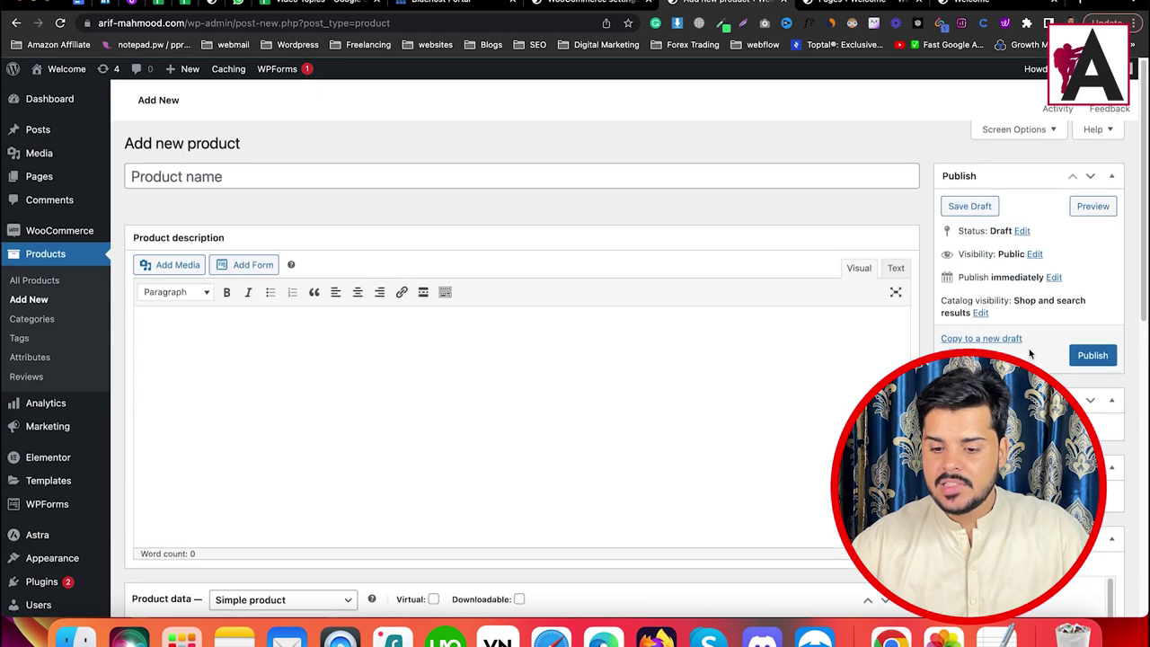
pyautogui.scroll(-4, 1026, 351)
pyautogui.scroll(-1, 1029, 350)
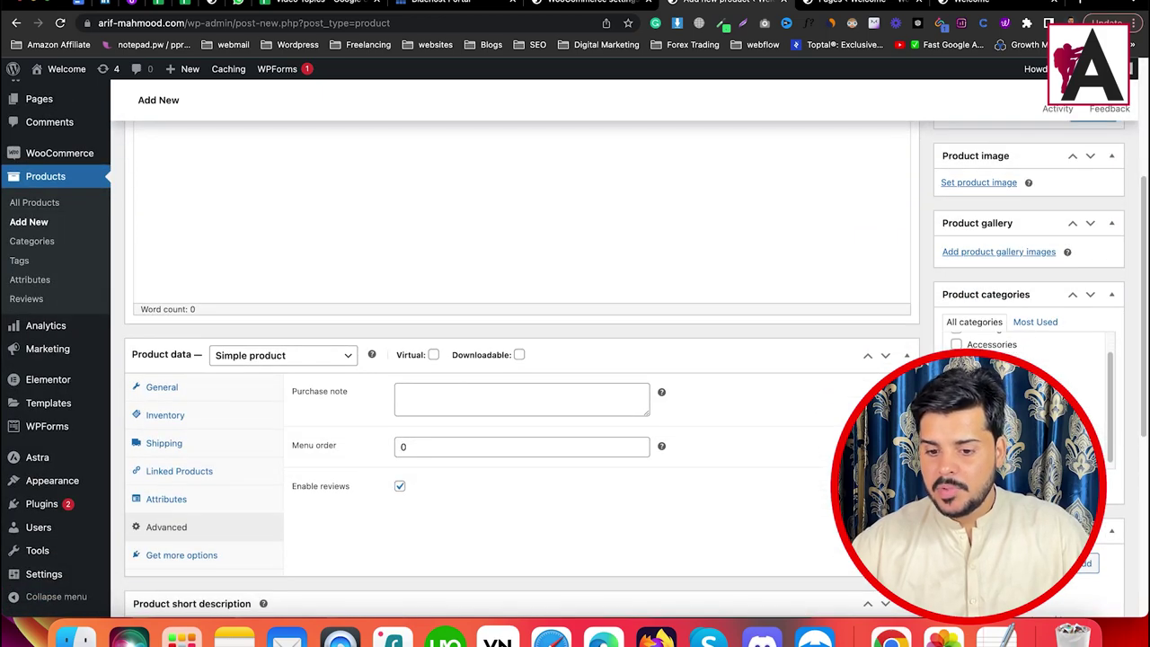
pyautogui.scroll(5, 398, 238)
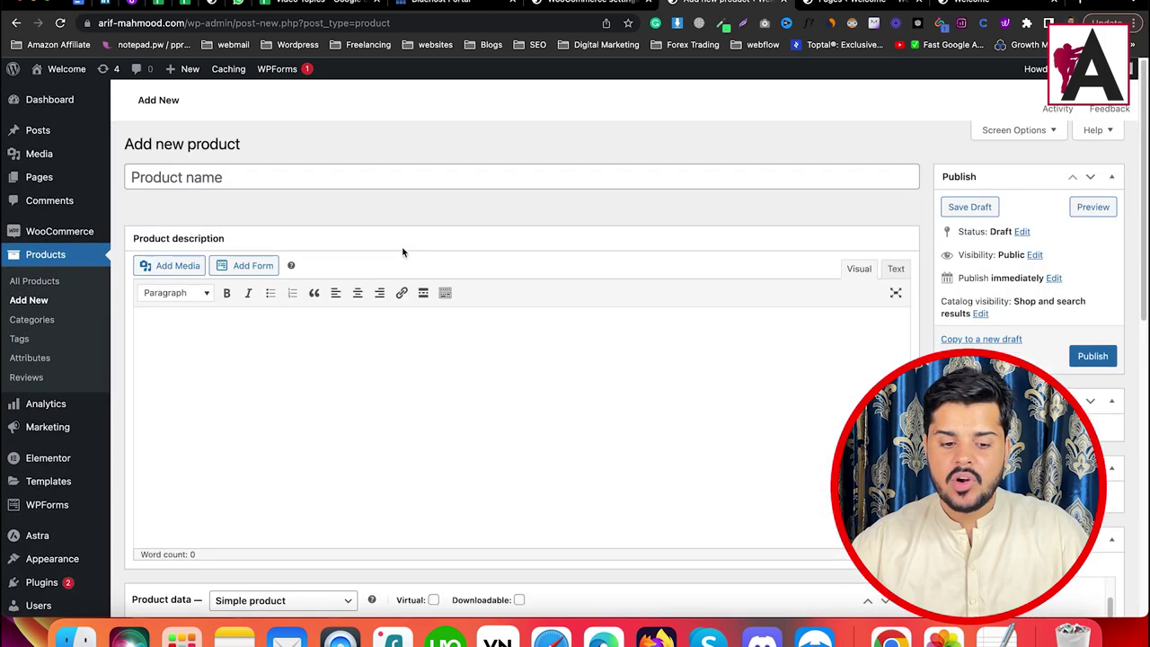
pyautogui.scroll(-5, 390, 425)
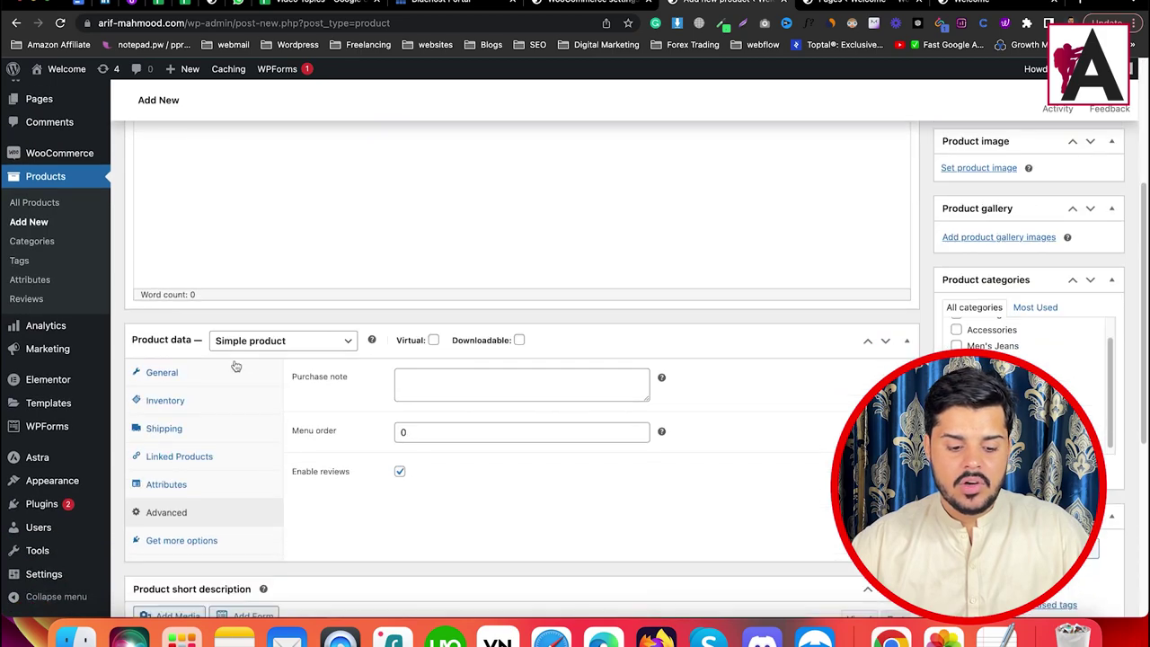
pyautogui.click(275, 341)
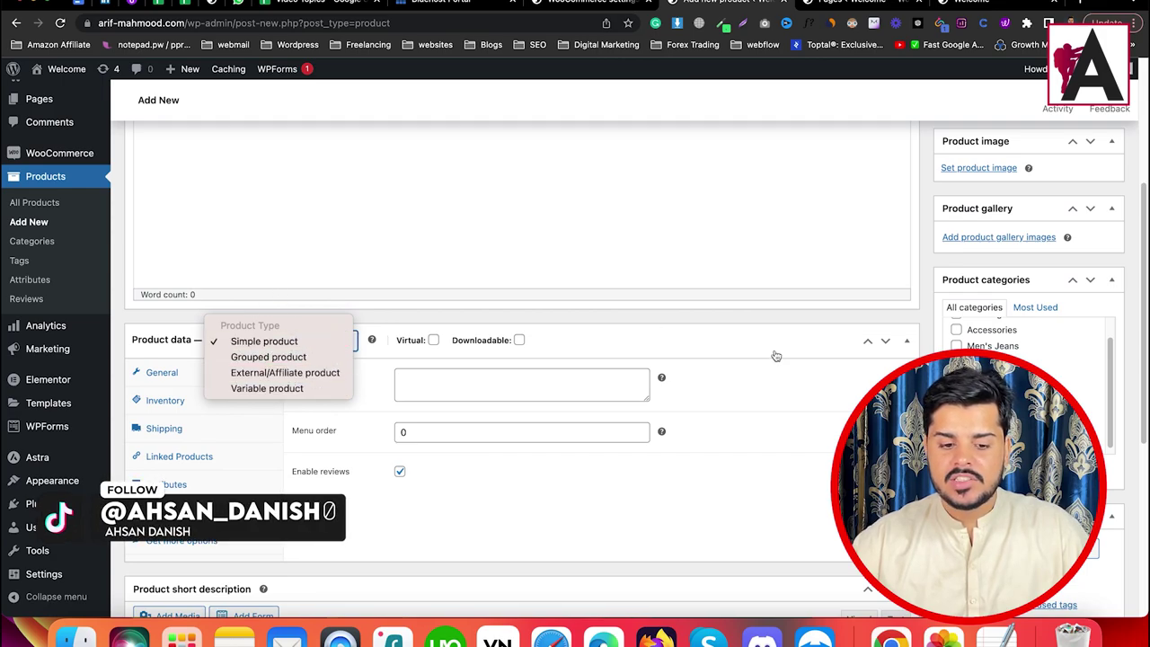
pyautogui.click(768, 317)
# Open the existing DNK Black Blue Sport Shoes product for editing and preview its store page down to the related products
pyautogui.scroll(1, 742, 290)
pyautogui.click(23, 231)
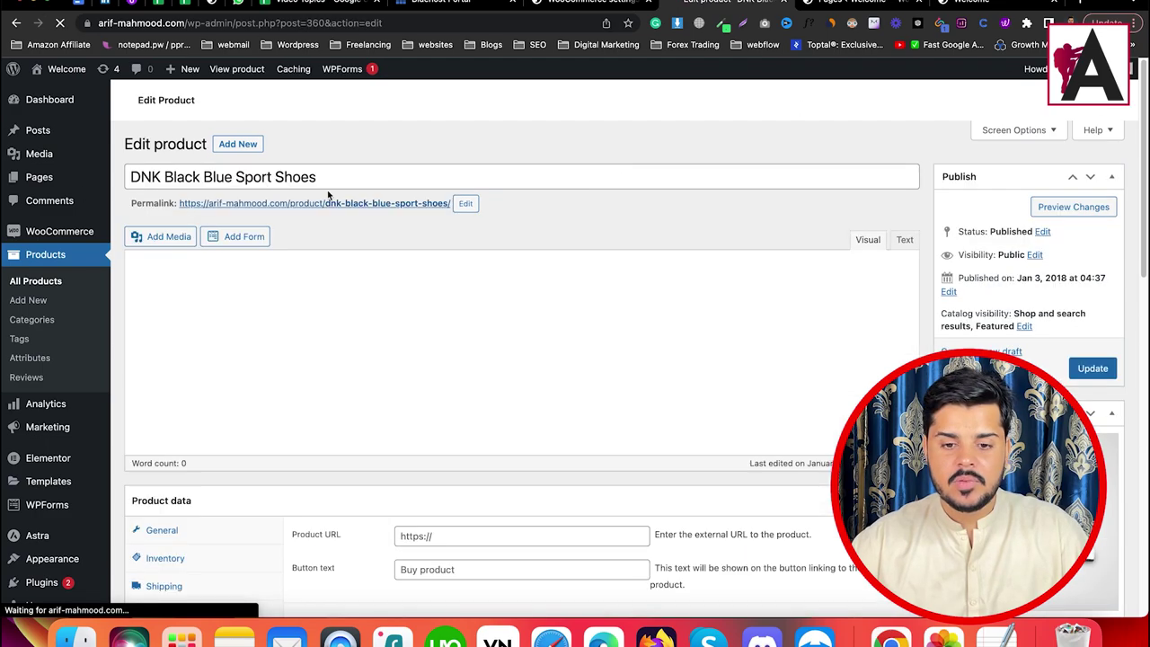
pyautogui.click(1082, 208)
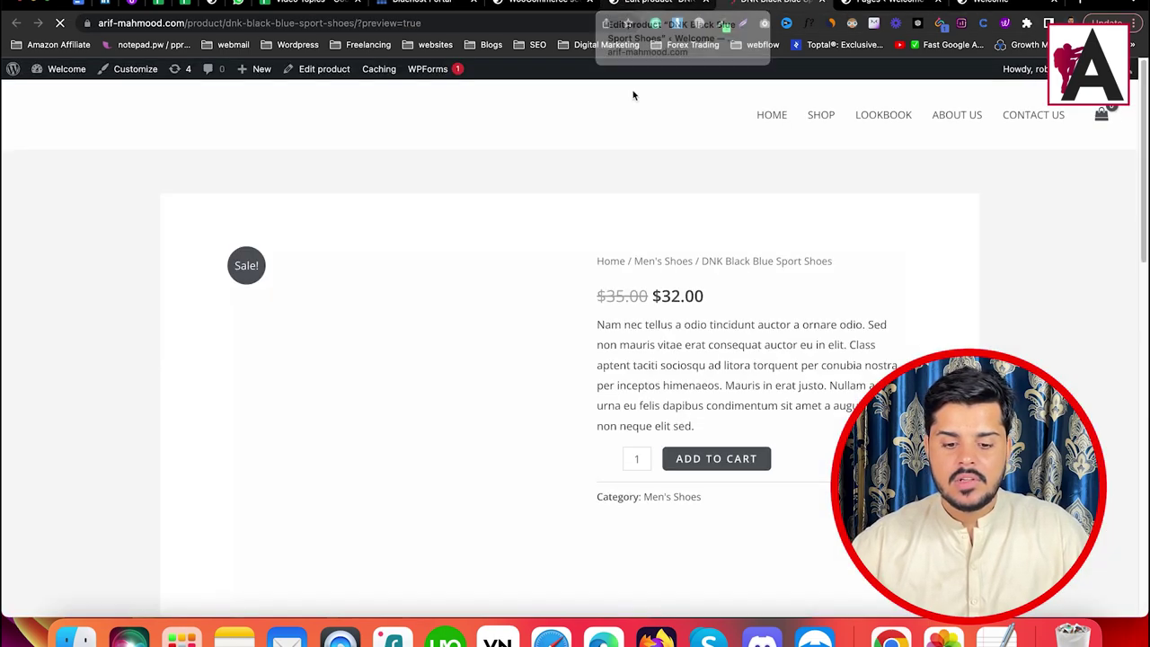
pyautogui.scroll(-3, 539, 269)
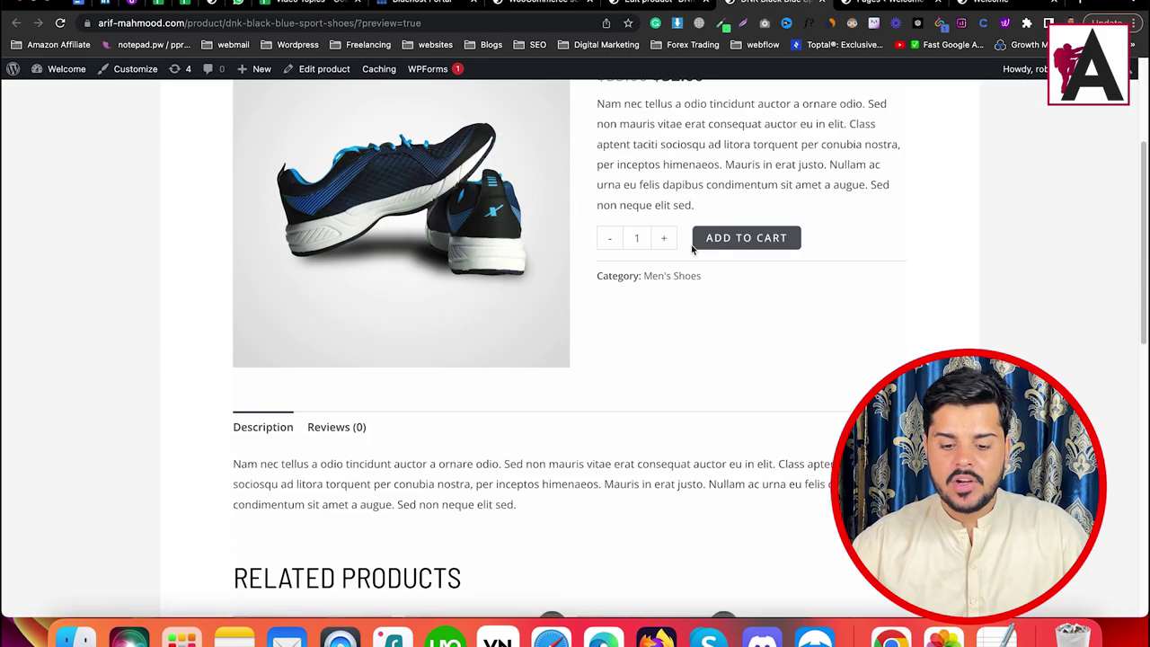
pyautogui.scroll(-3, 397, 282)
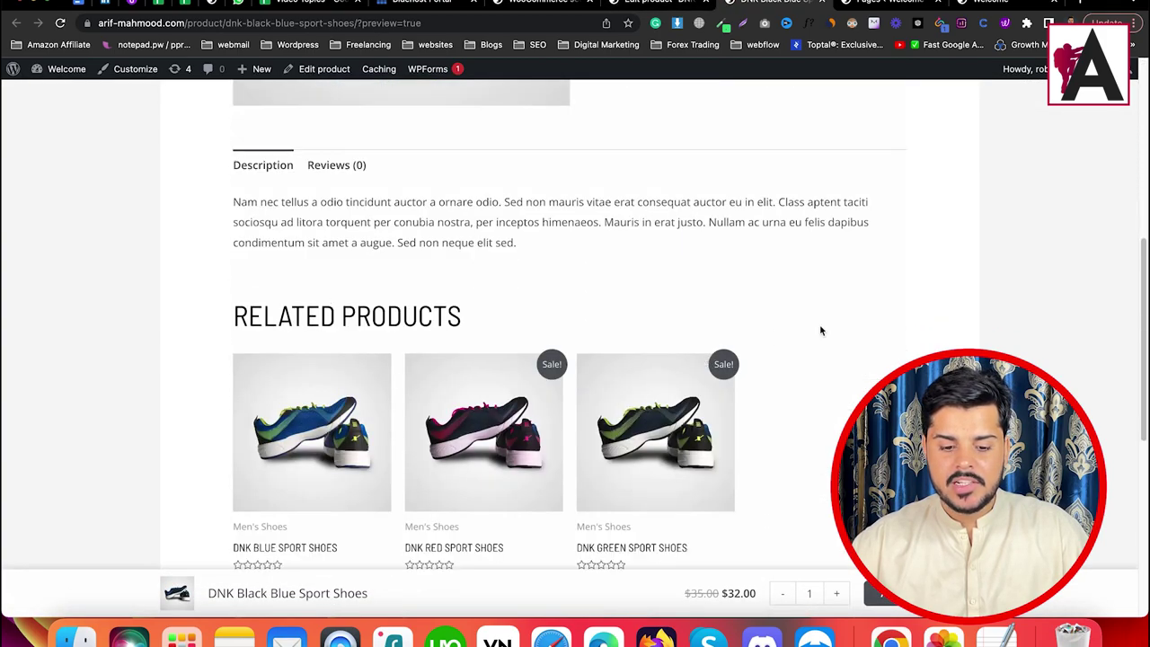
pyautogui.scroll(-5, 472, 351)
pyautogui.scroll(15, 473, 351)
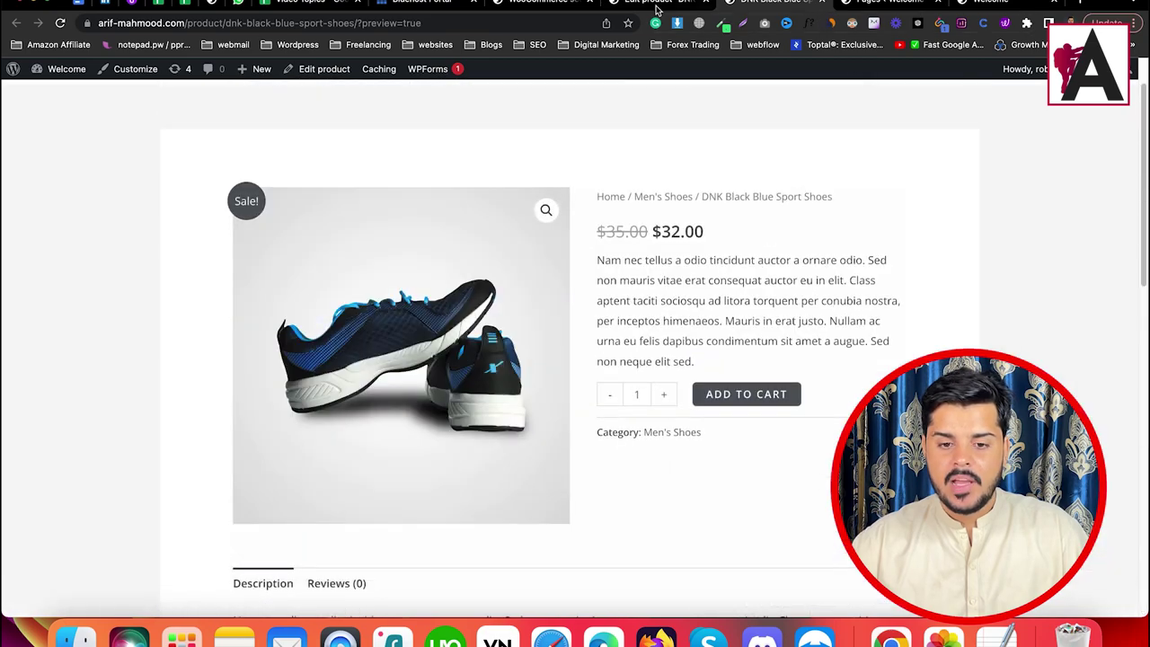
# Compare the product name in the editor with where it appears in the previewed page's breadcrumb
pyautogui.click(654, 7)
pyautogui.click(306, 169)
pyautogui.press('super+a')
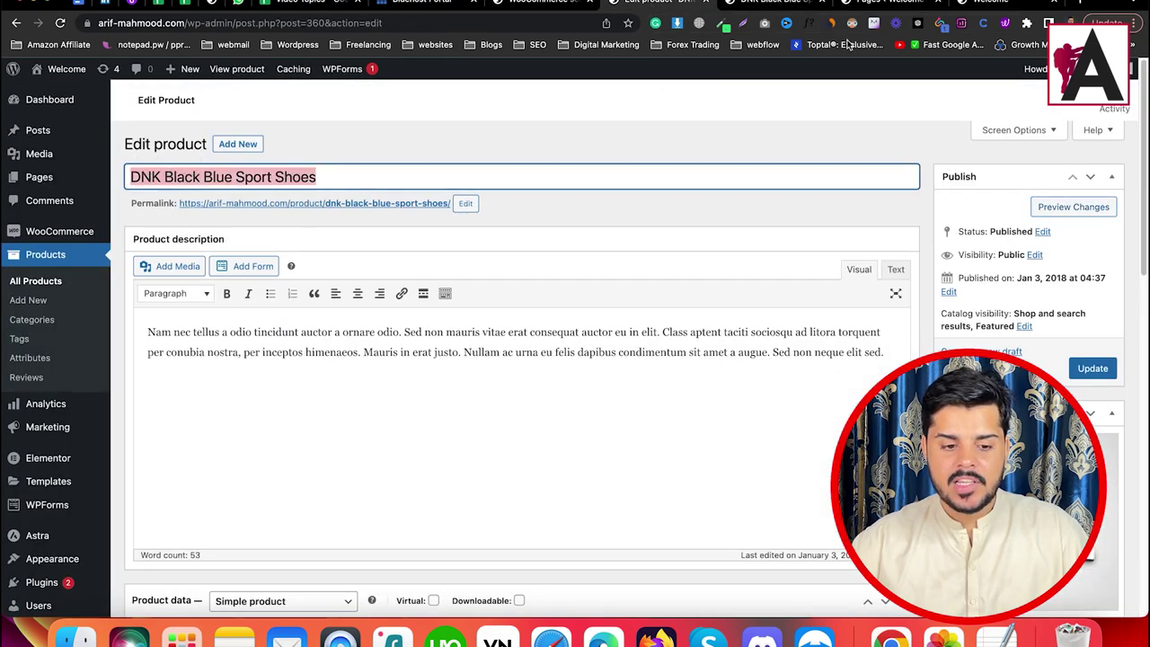
pyautogui.hotkey('ctrl', 'Tab')
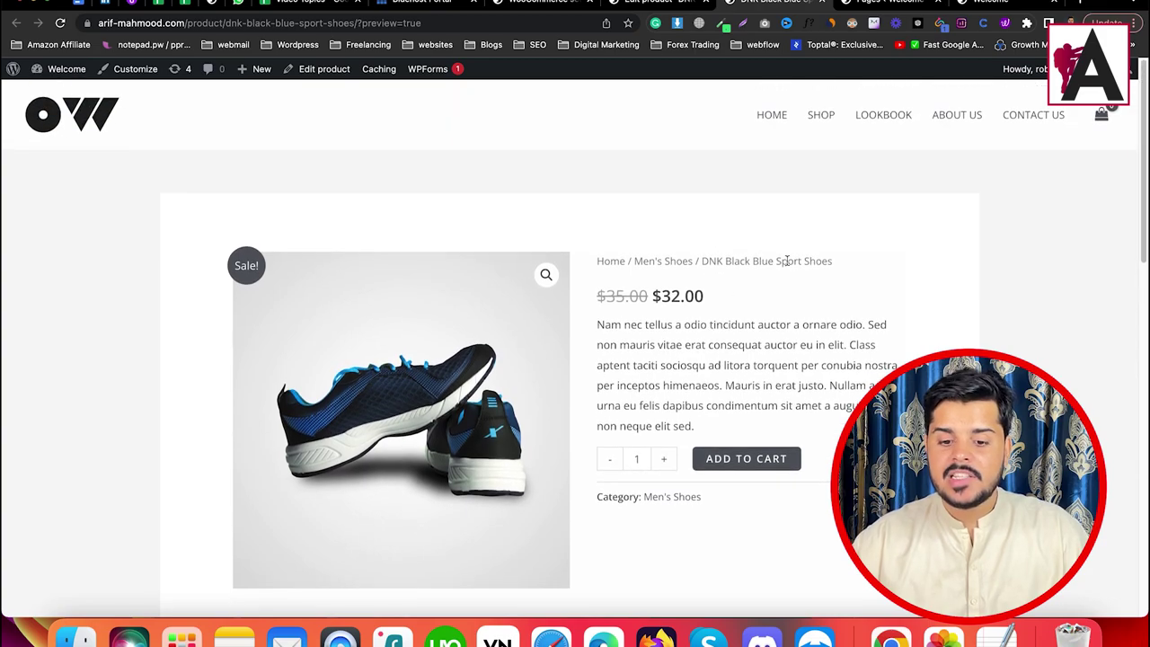
pyautogui.moveTo(849, 260); pyautogui.dragTo(688, 259)
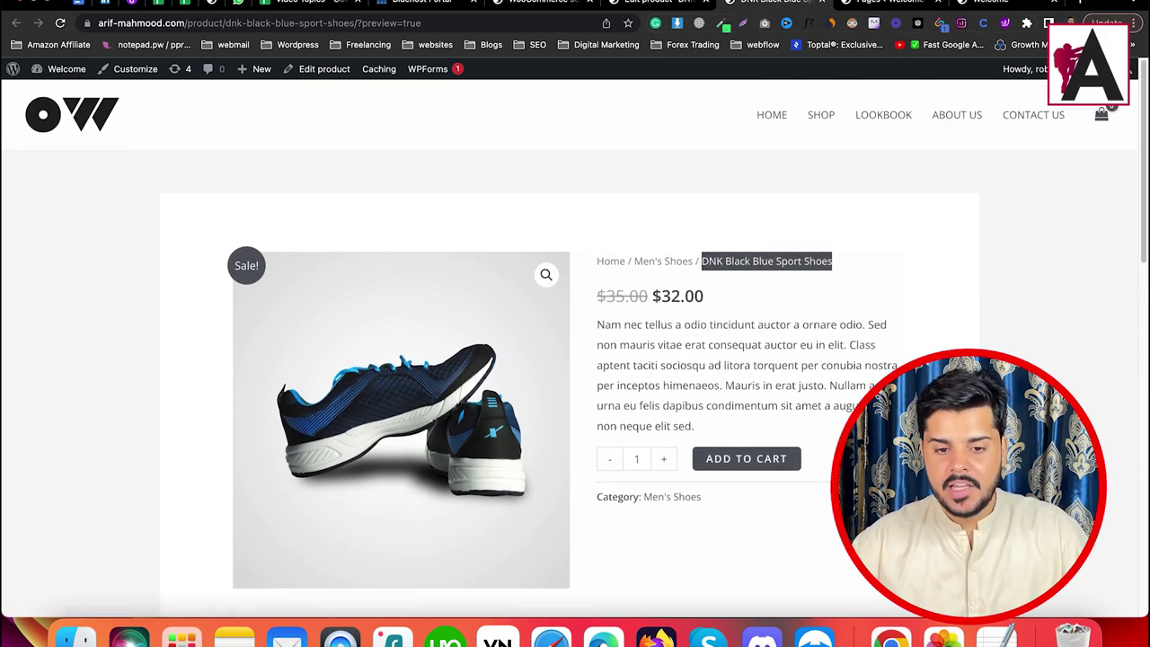
pyautogui.click(655, 3)
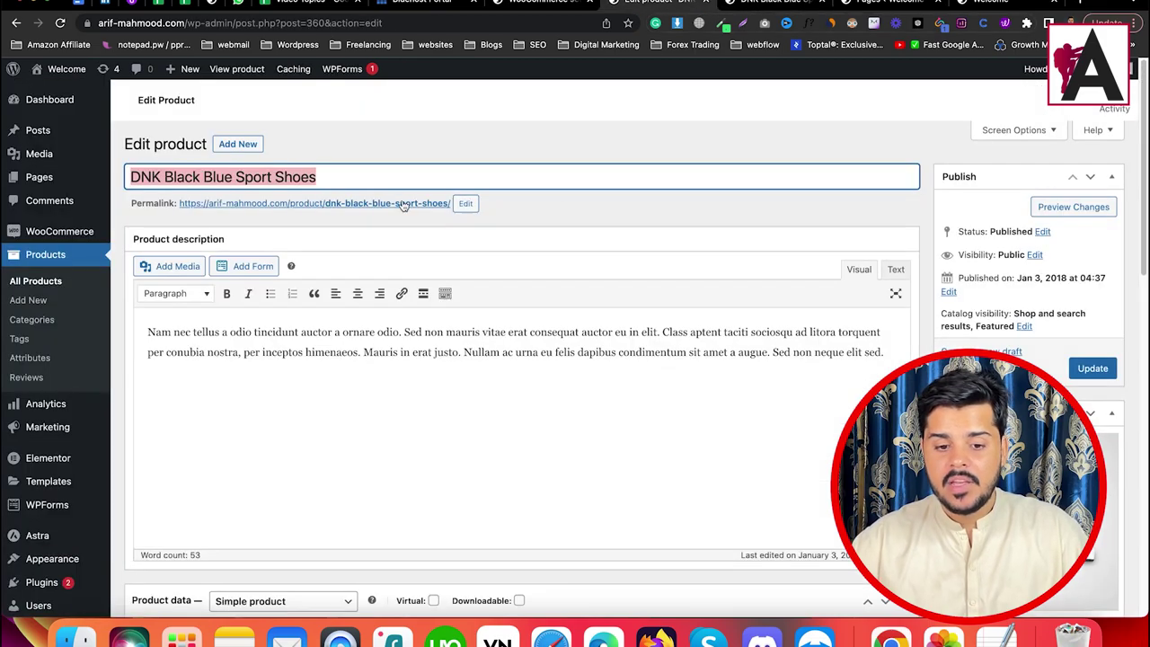
pyautogui.click(796, 3)
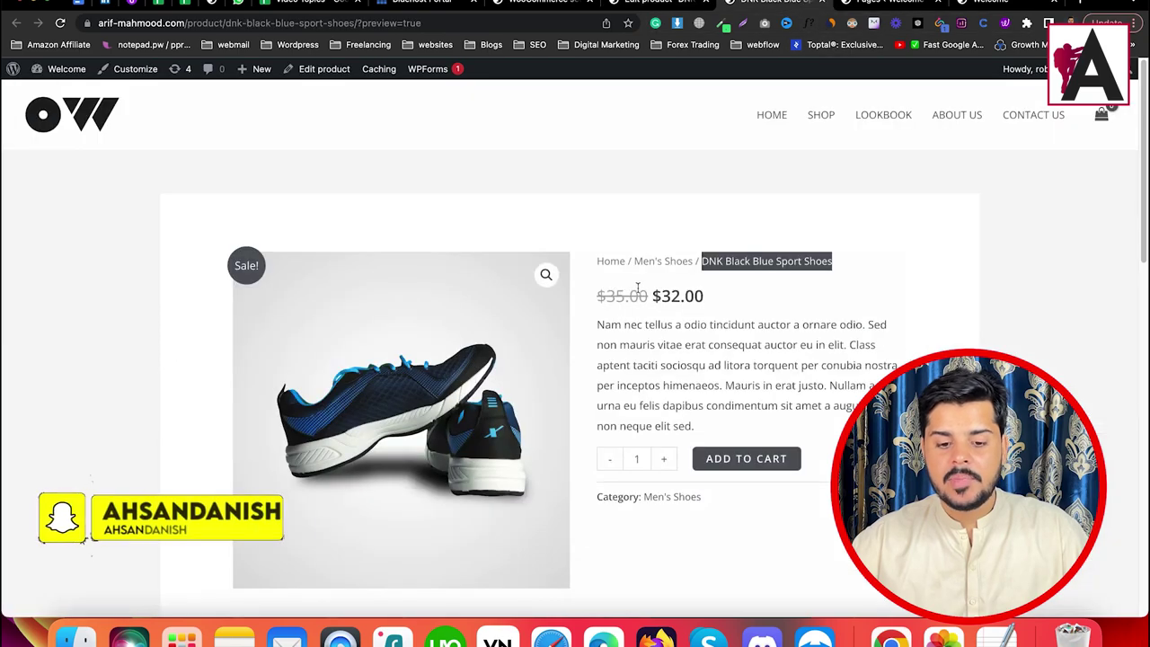
# Compare the product description in the editor with the description text on the previewed product page
pyautogui.click(699, 4)
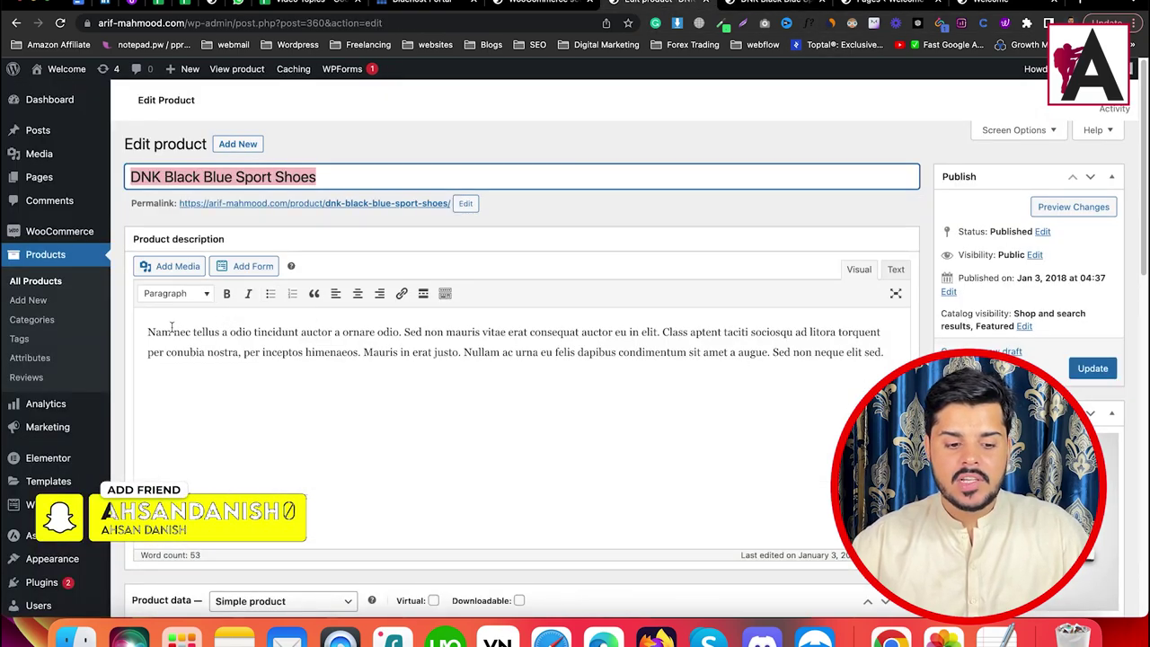
pyautogui.click(773, 4)
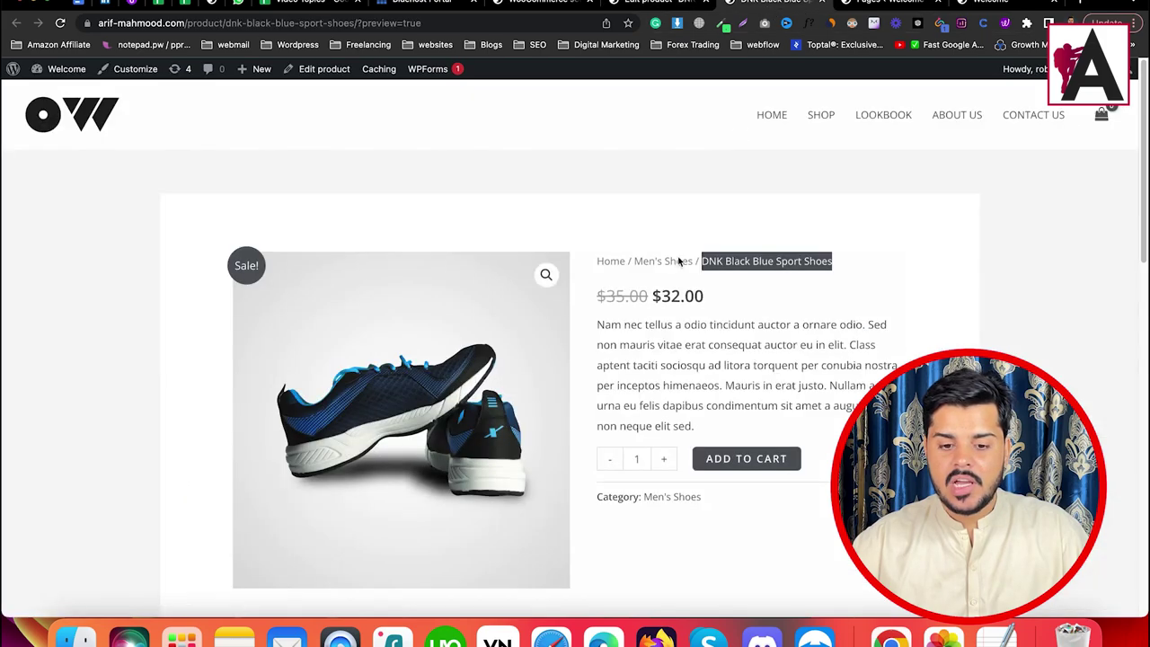
pyautogui.moveTo(612, 336); pyautogui.dragTo(822, 386)
pyautogui.click(683, 4)
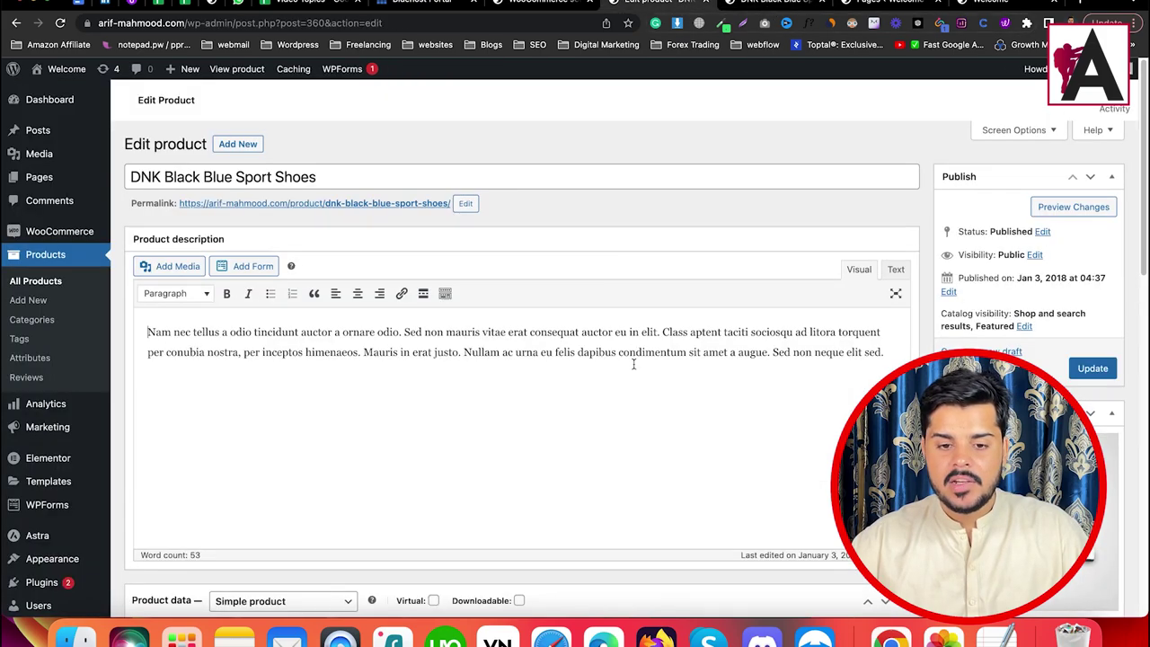
# Compare the regular and sale prices in the product data with the prices shown on the previewed product page
pyautogui.scroll(-10, 718, 382)
pyautogui.scroll(-5, 718, 382)
pyautogui.scroll(3, 639, 338)
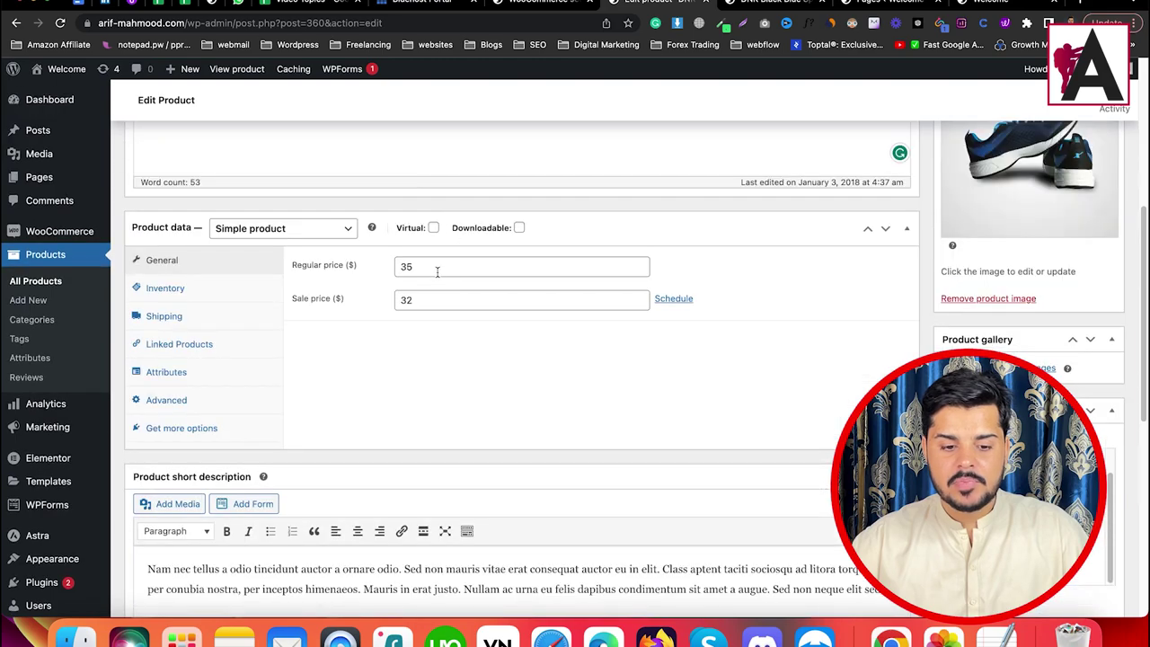
pyautogui.click(772, 4)
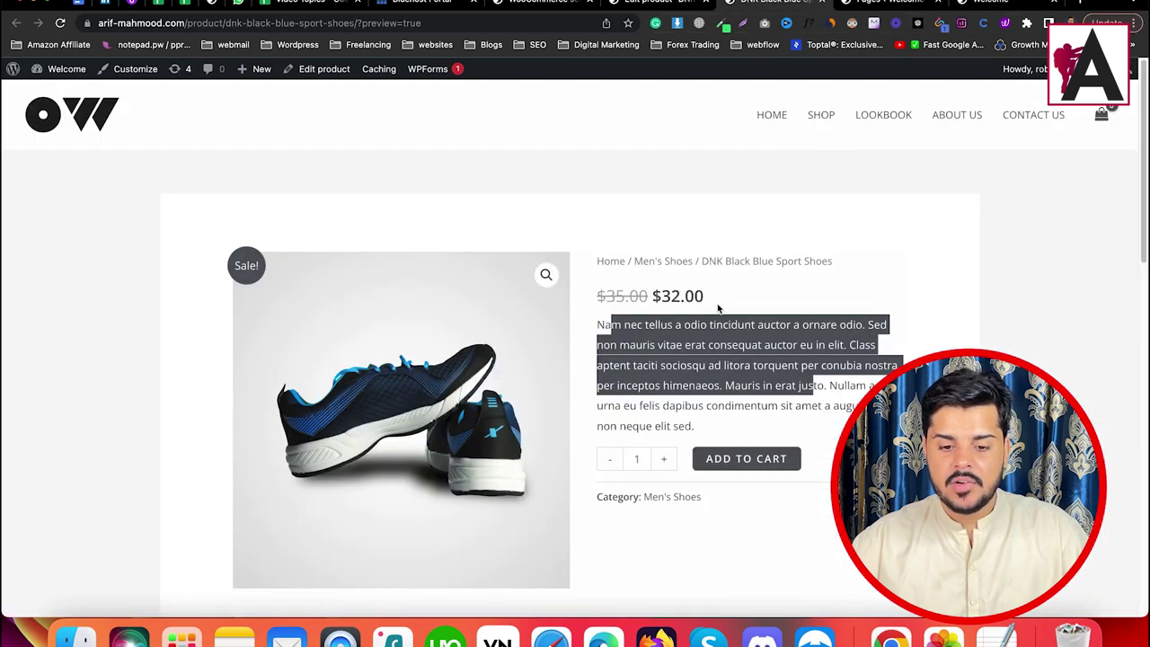
pyautogui.moveTo(717, 308); pyautogui.dragTo(608, 290)
pyautogui.moveTo(704, 297); pyautogui.dragTo(639, 285)
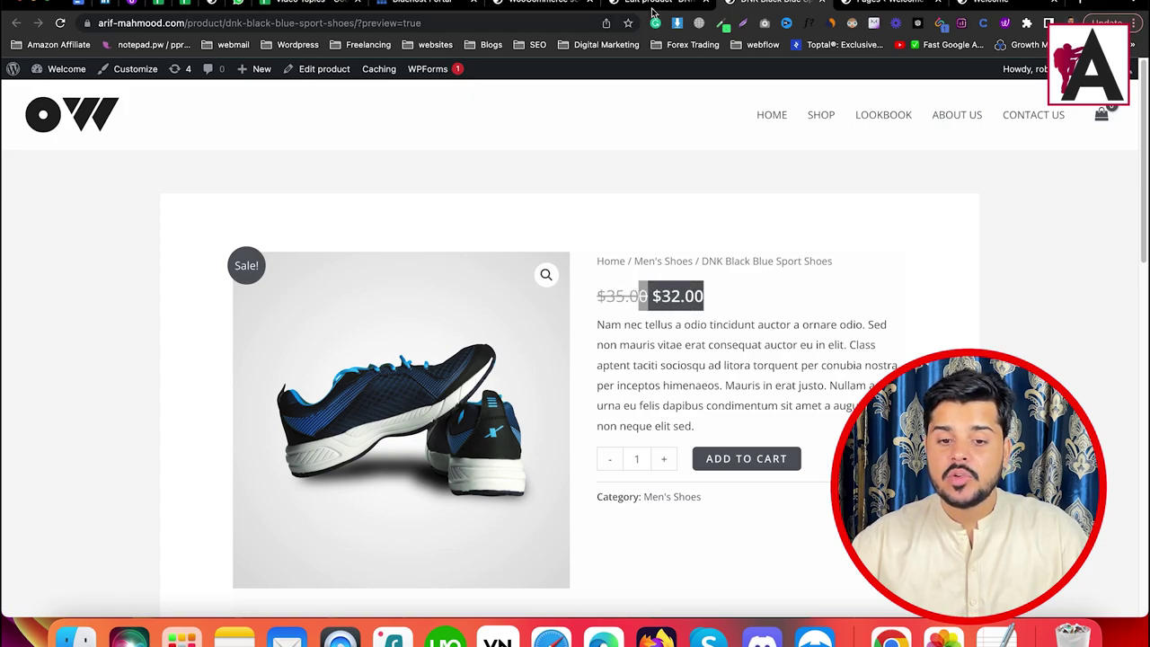
pyautogui.click(653, 9)
pyautogui.doubleClick(418, 265)
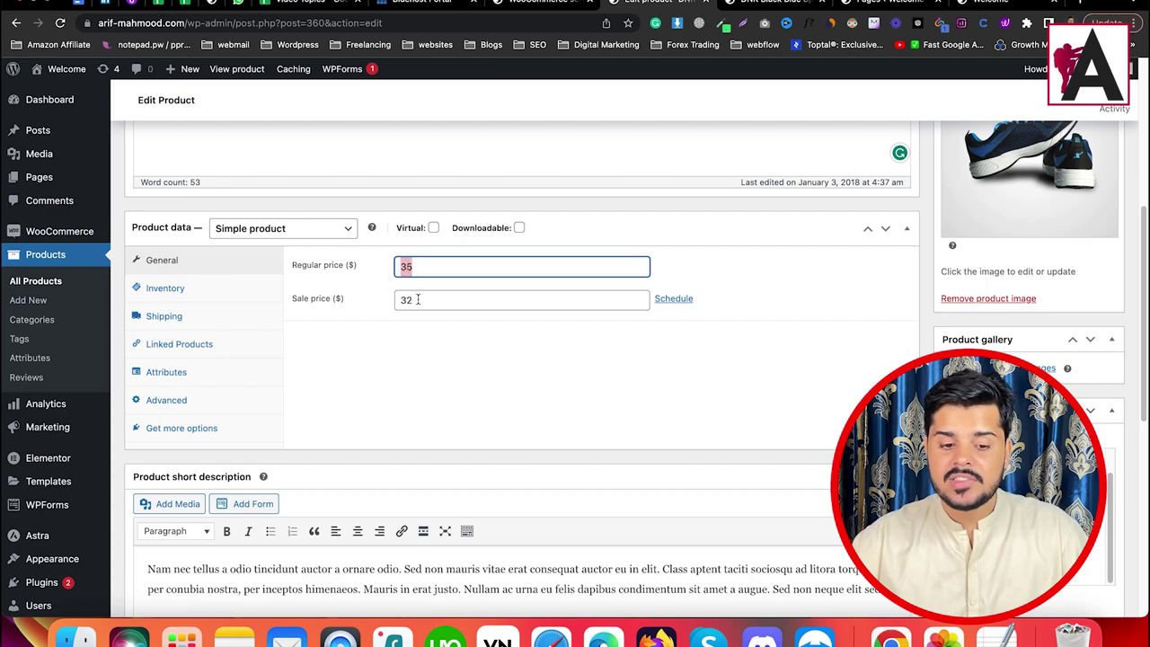
# Compare the product short description in the editor with the text beneath the price on the previewed page
pyautogui.scroll(-5, 575, 333)
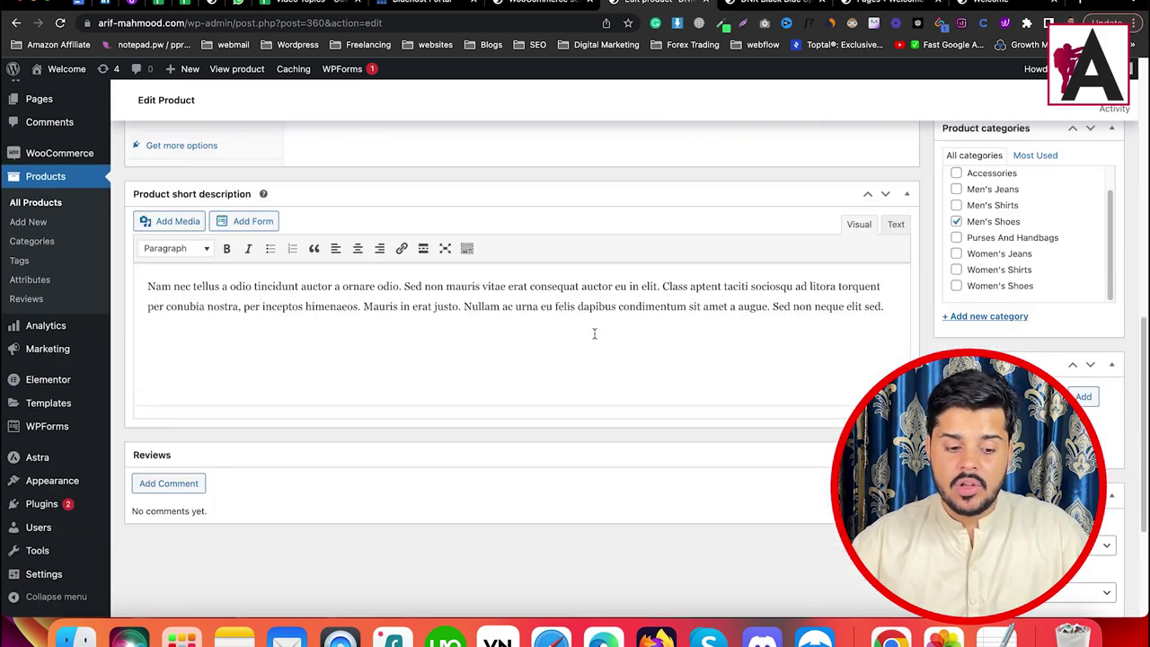
pyautogui.tripleClick(254, 296)
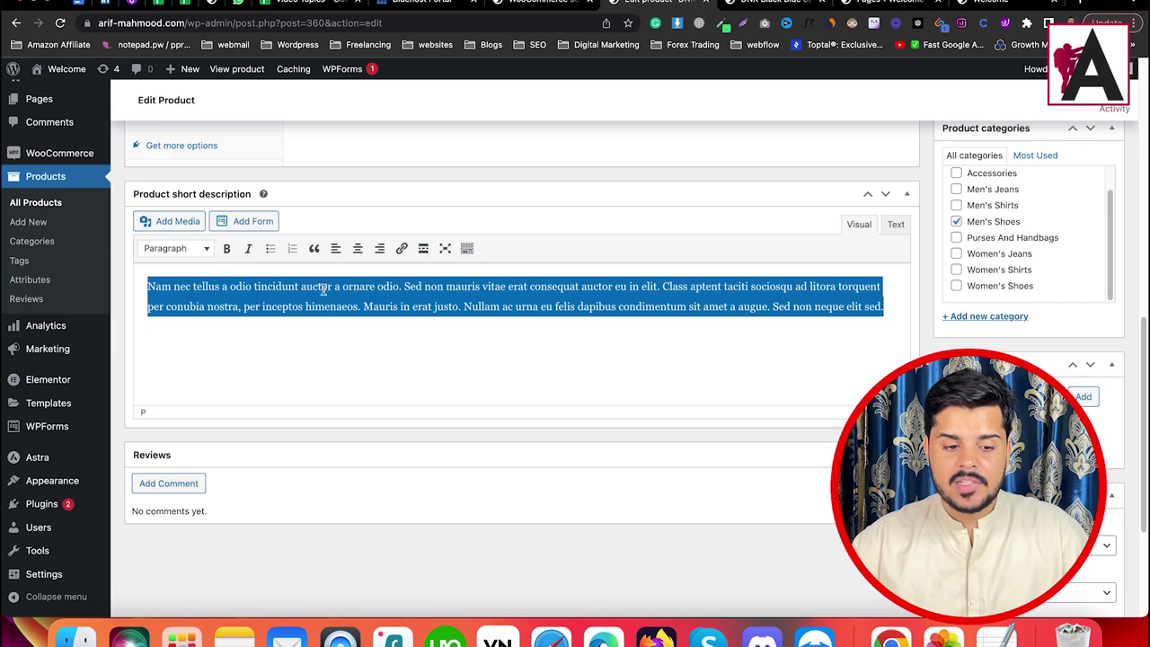
pyautogui.click(753, 9)
pyautogui.tripleClick(737, 345)
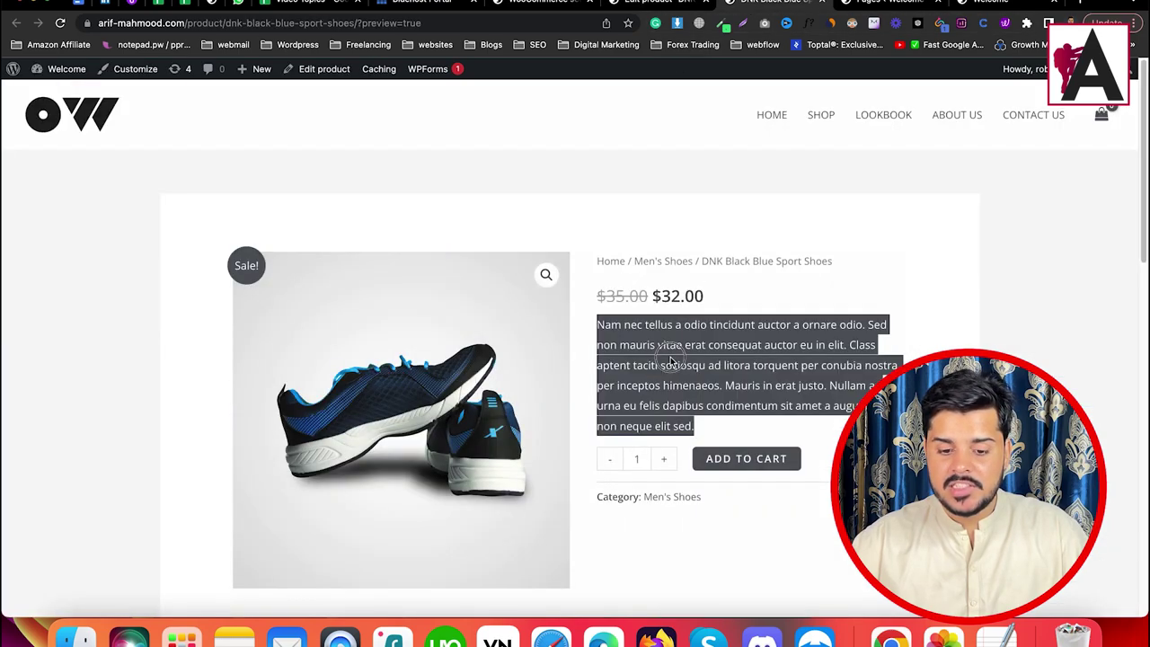
# Compare the main product description in the editor with the Description section above the related products on the previewed page
pyautogui.hotkey('ctrl', 'shift', 'Tab')
pyautogui.scroll(10, 505, 316)
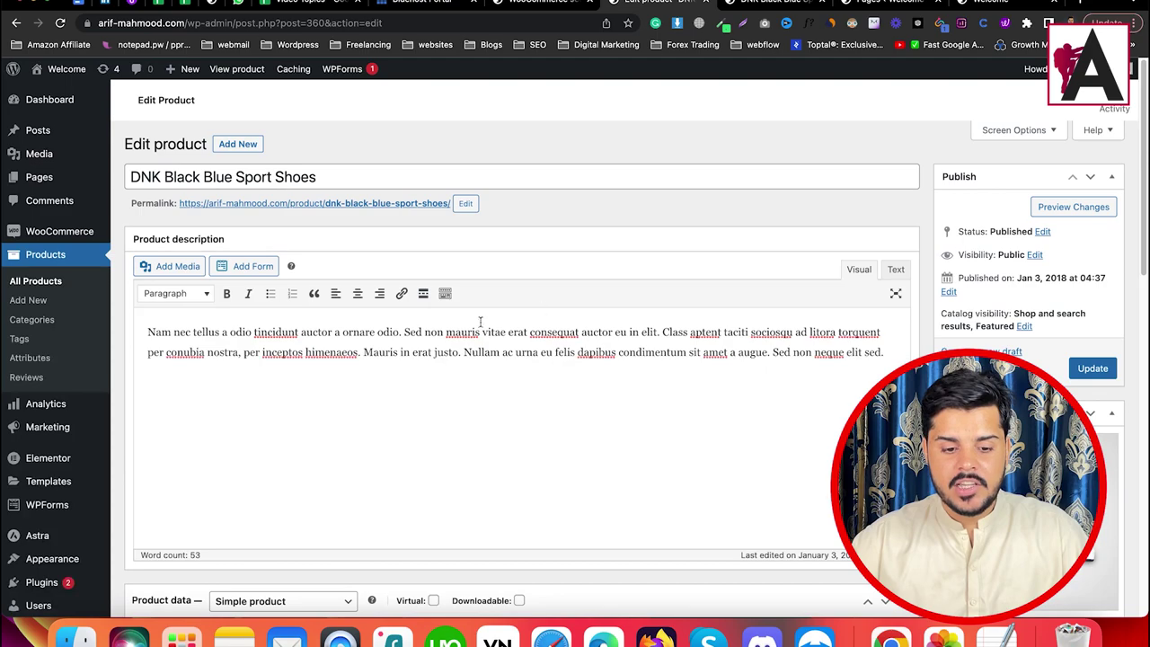
pyautogui.tripleClick(473, 366)
pyautogui.click(753, 9)
pyautogui.scroll(-5, 683, 351)
pyautogui.scroll(3, 557, 296)
pyautogui.tripleClick(570, 242)
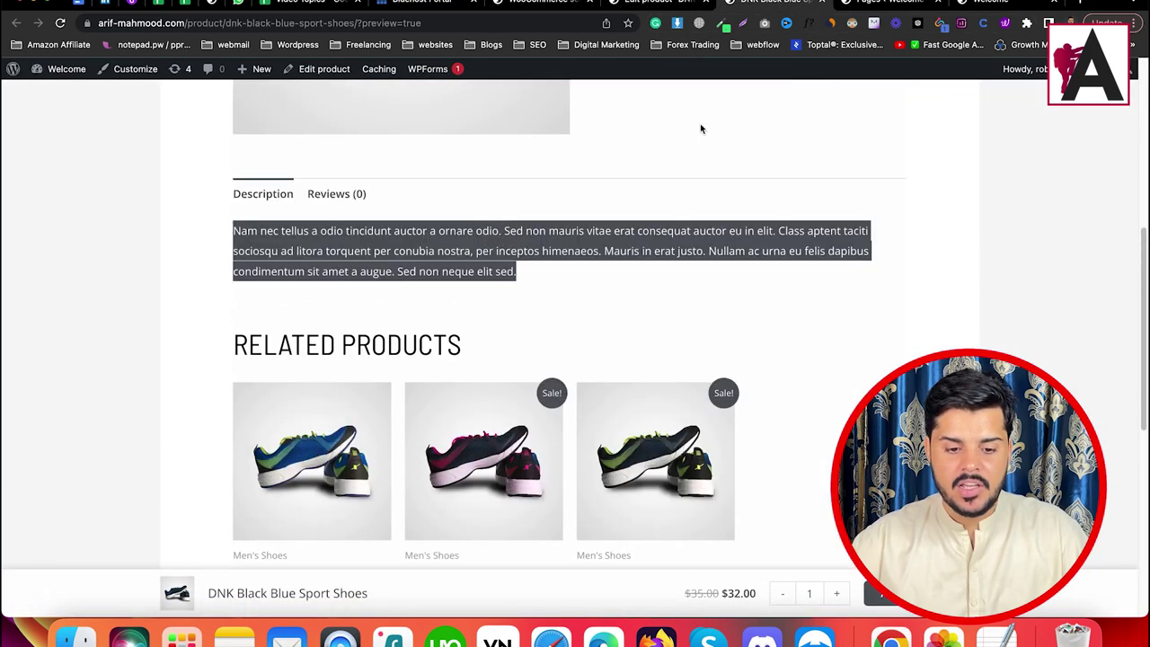
# Compare the product category ticked in the editor with the category shown on the previewed product page
pyautogui.hotkey('ctrl', 'shift', 'Tab')
pyautogui.scroll(-10, 587, 396)
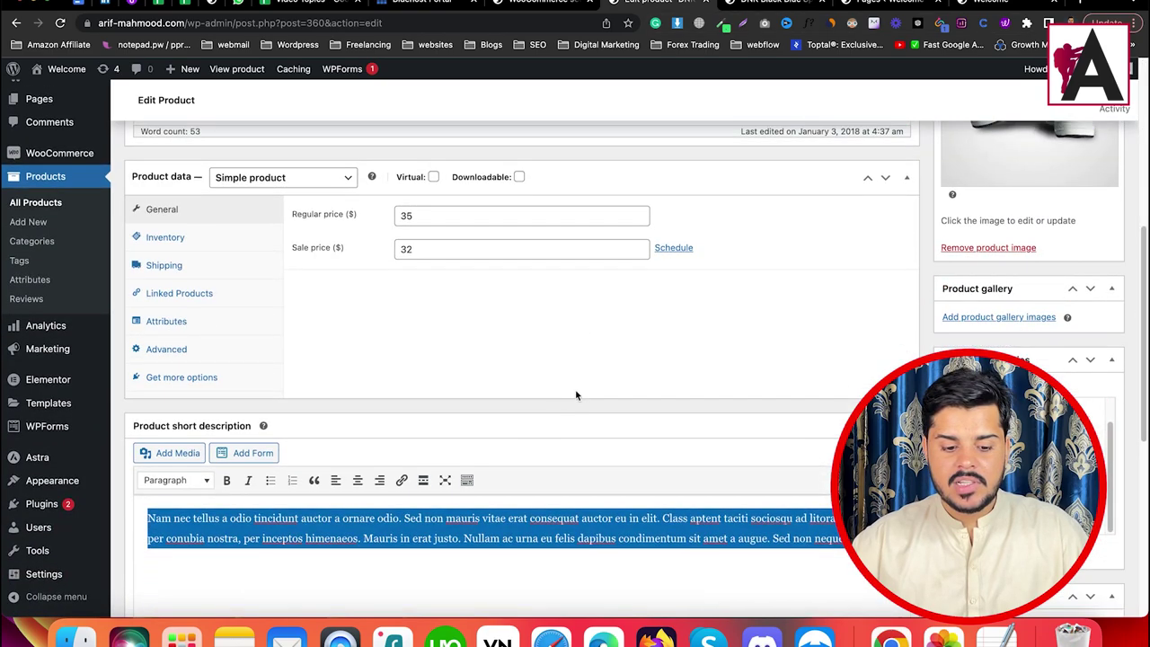
pyautogui.scroll(3, 989, 243)
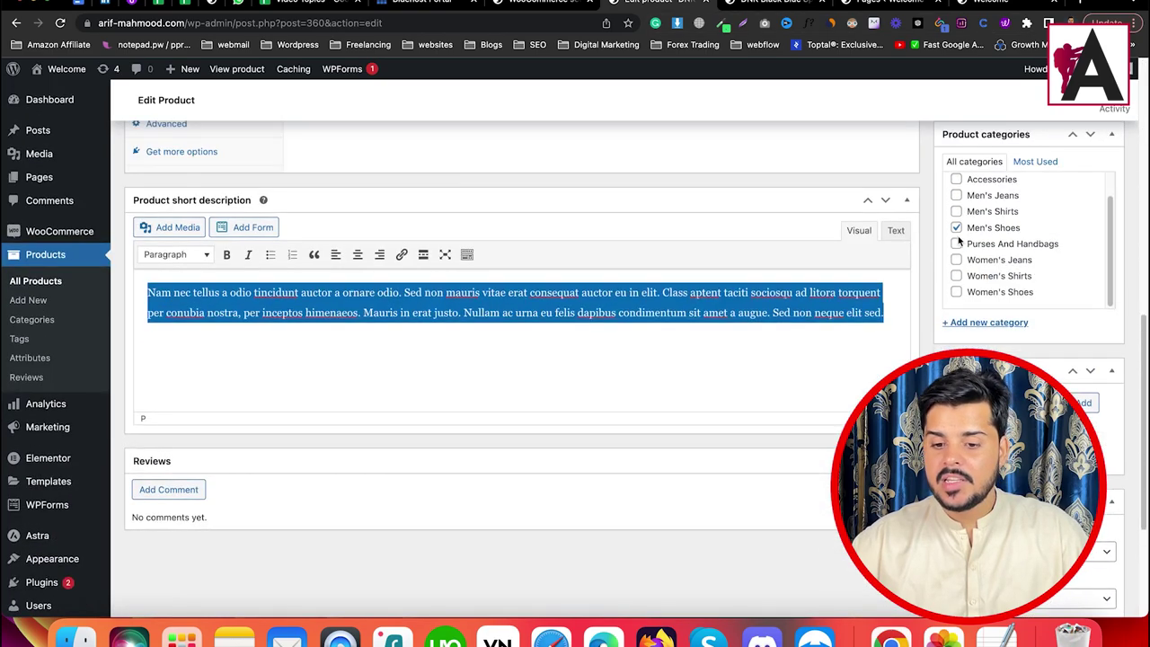
pyautogui.hotkey('ctrl', 'Tab')
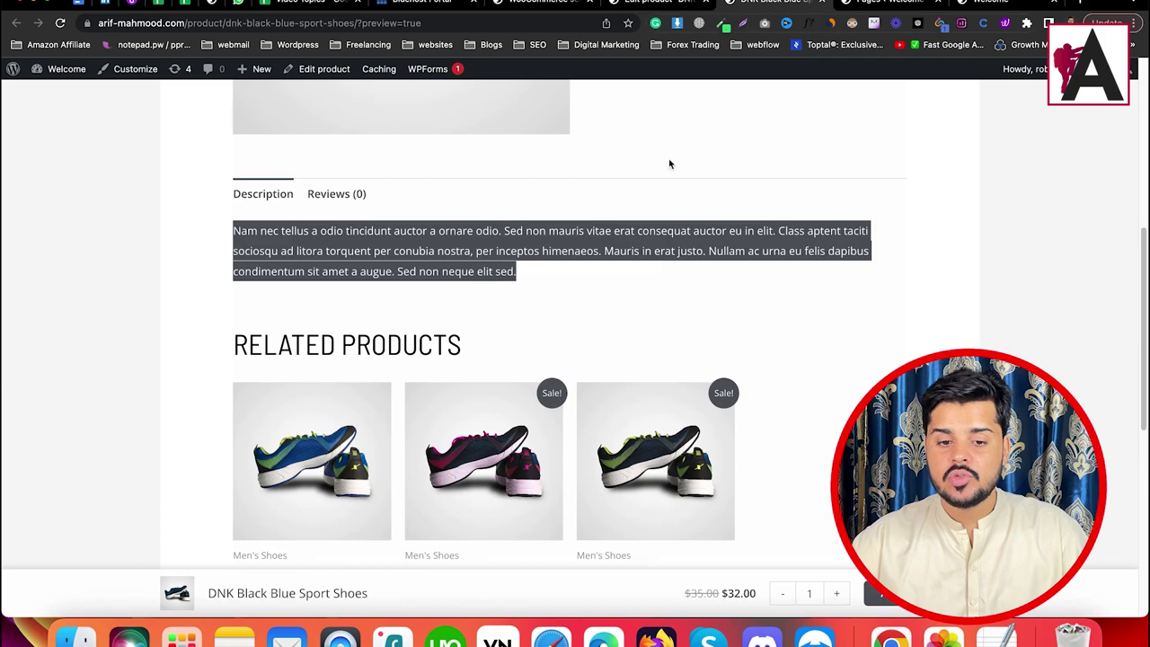
pyautogui.scroll(10, 632, 242)
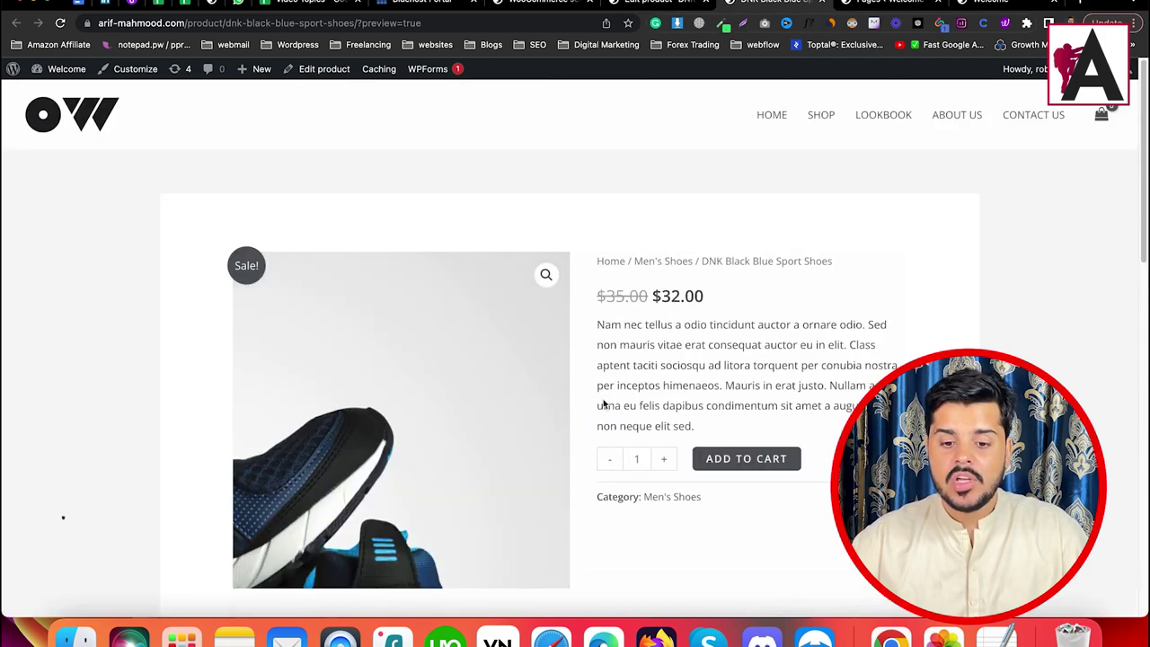
pyautogui.scroll(-1, 623, 286)
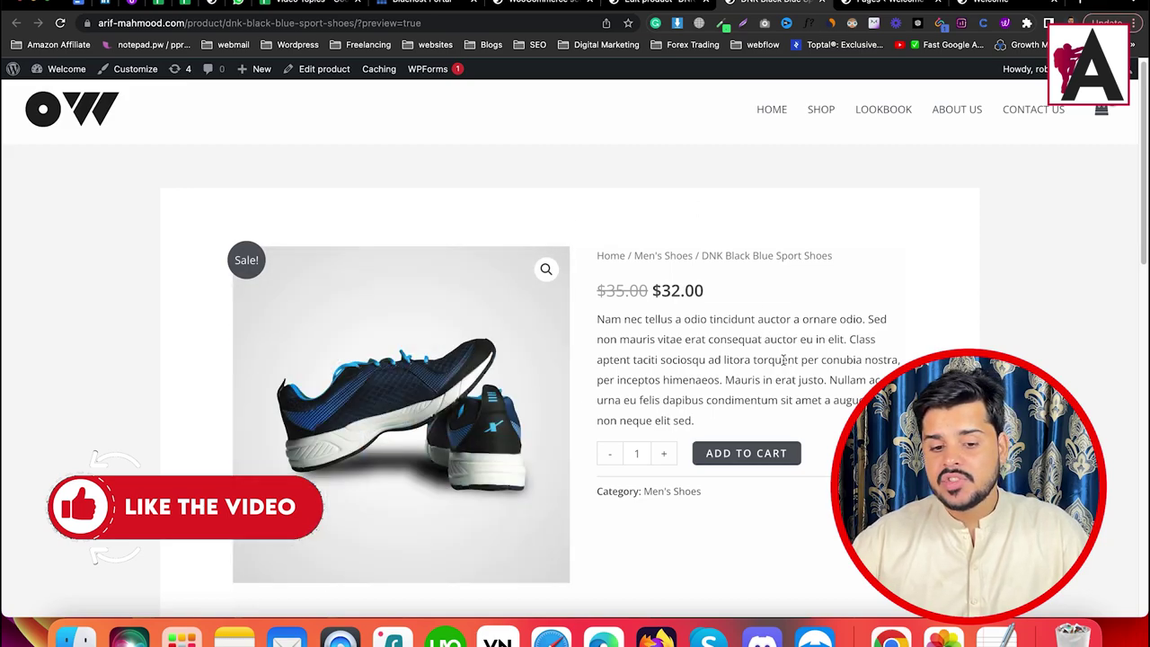
# Look over the previewed page's related products, review form and footer, then return to the start of the product editor
pyautogui.scroll(-10, 783, 359)
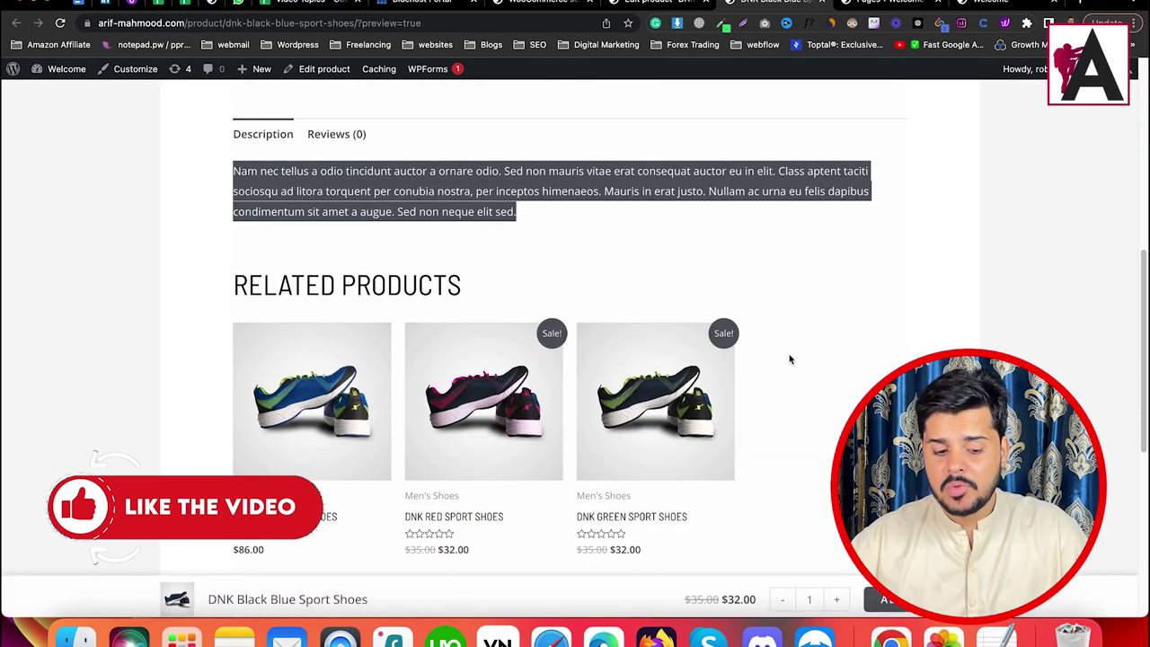
pyautogui.moveTo(248, 284); pyautogui.dragTo(547, 297)
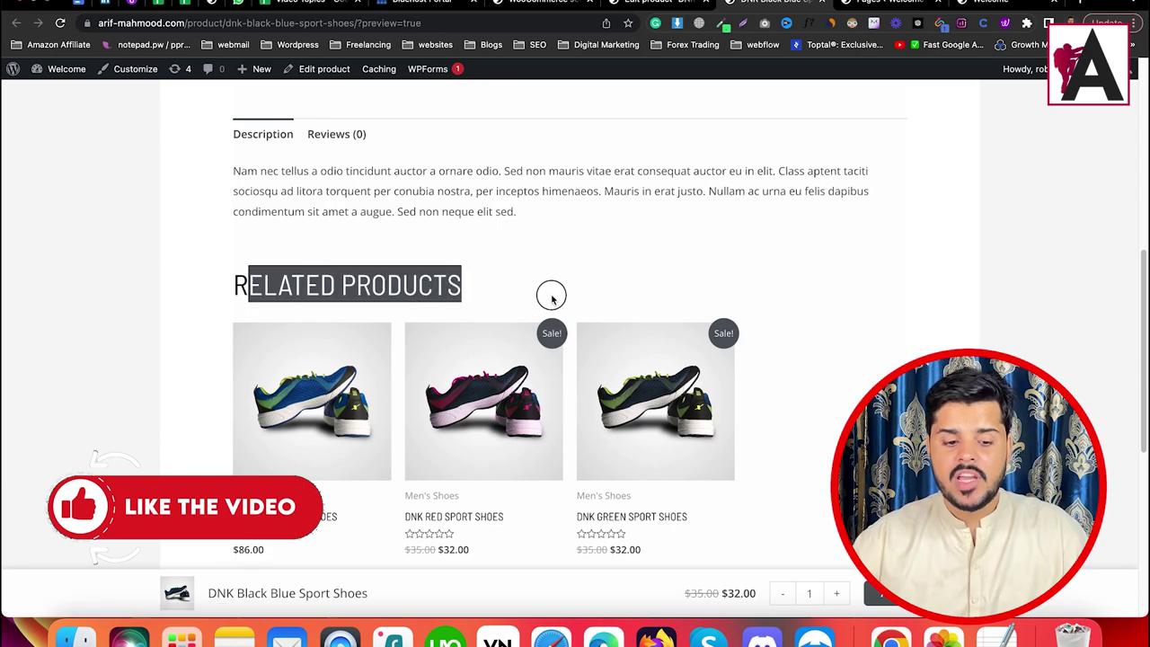
pyautogui.scroll(6, 476, 395)
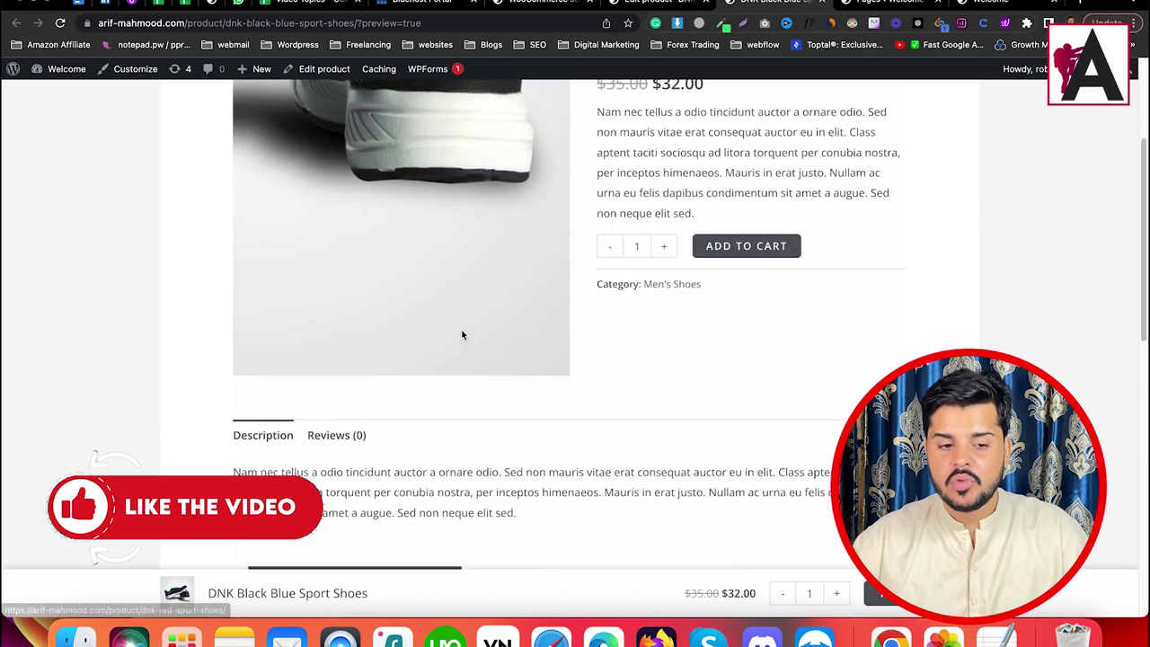
pyautogui.click(336, 436)
pyautogui.scroll(-5, 419, 353)
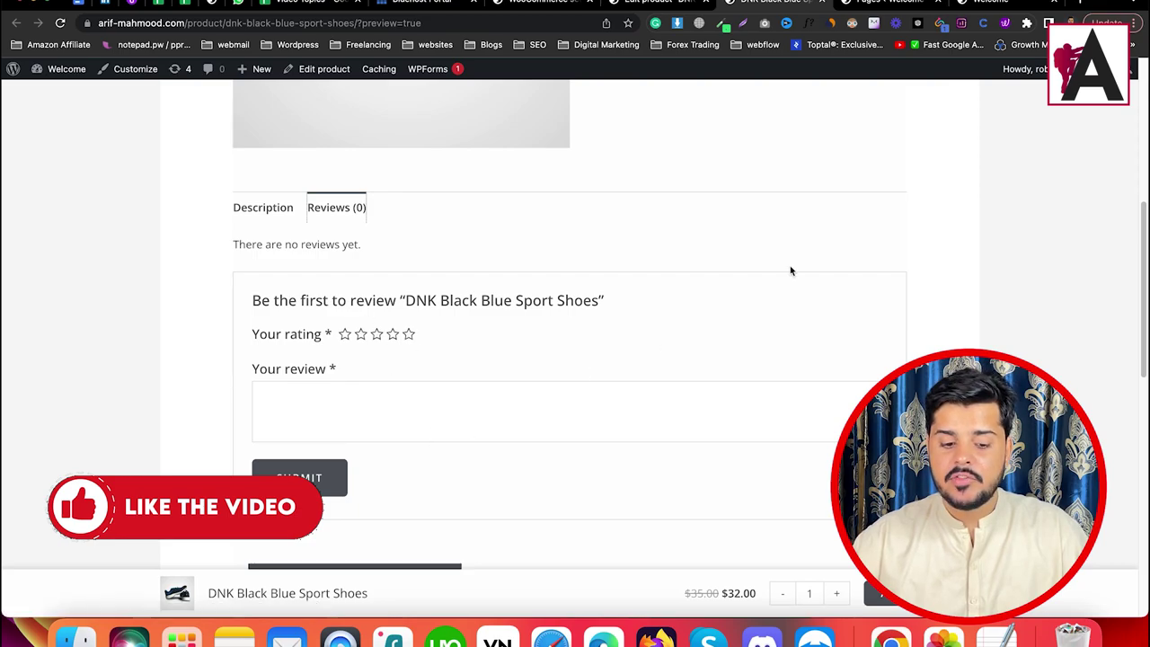
pyautogui.scroll(10, 494, 238)
pyautogui.scroll(-20, 629, 319)
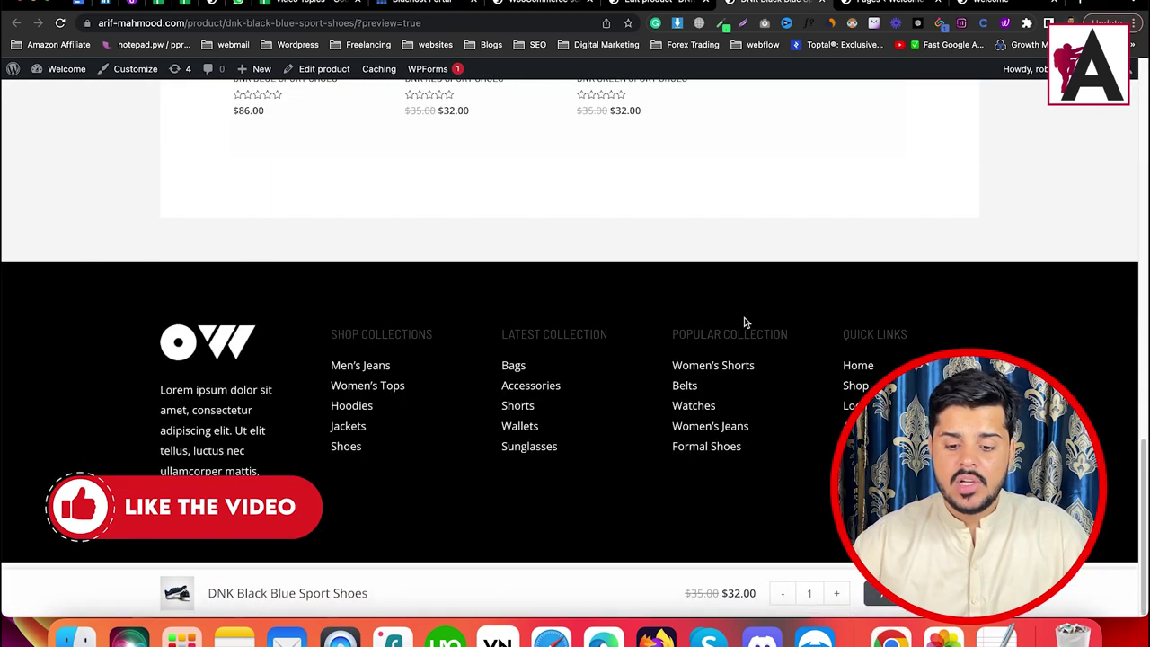
pyautogui.scroll(20, 752, 185)
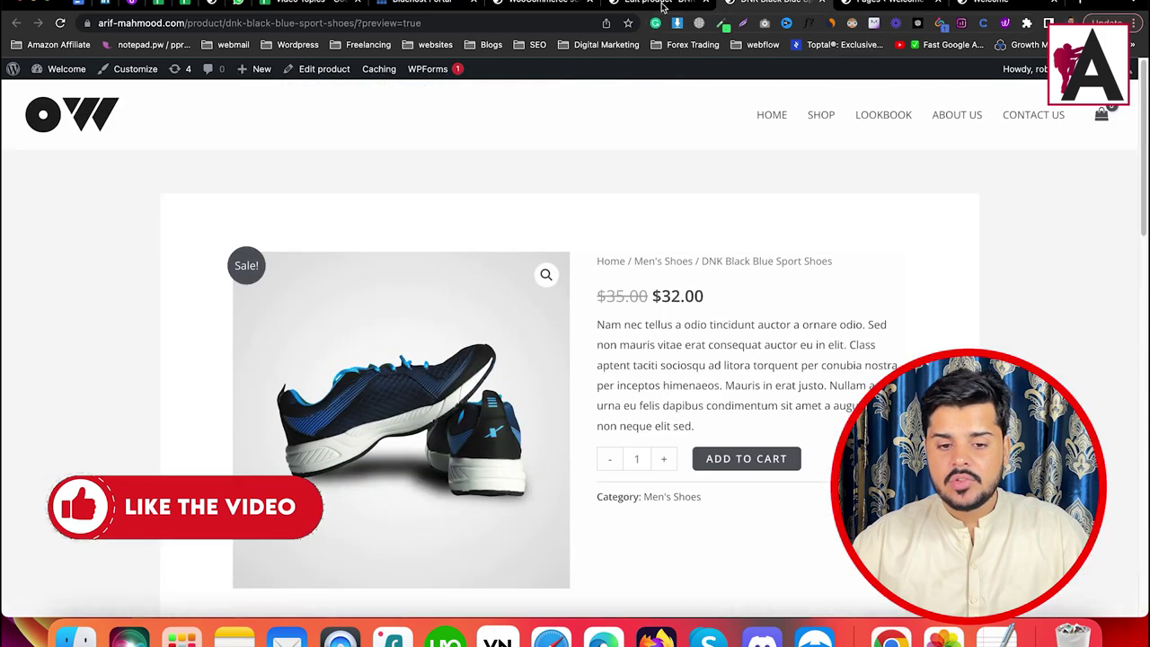
pyautogui.click(657, 4)
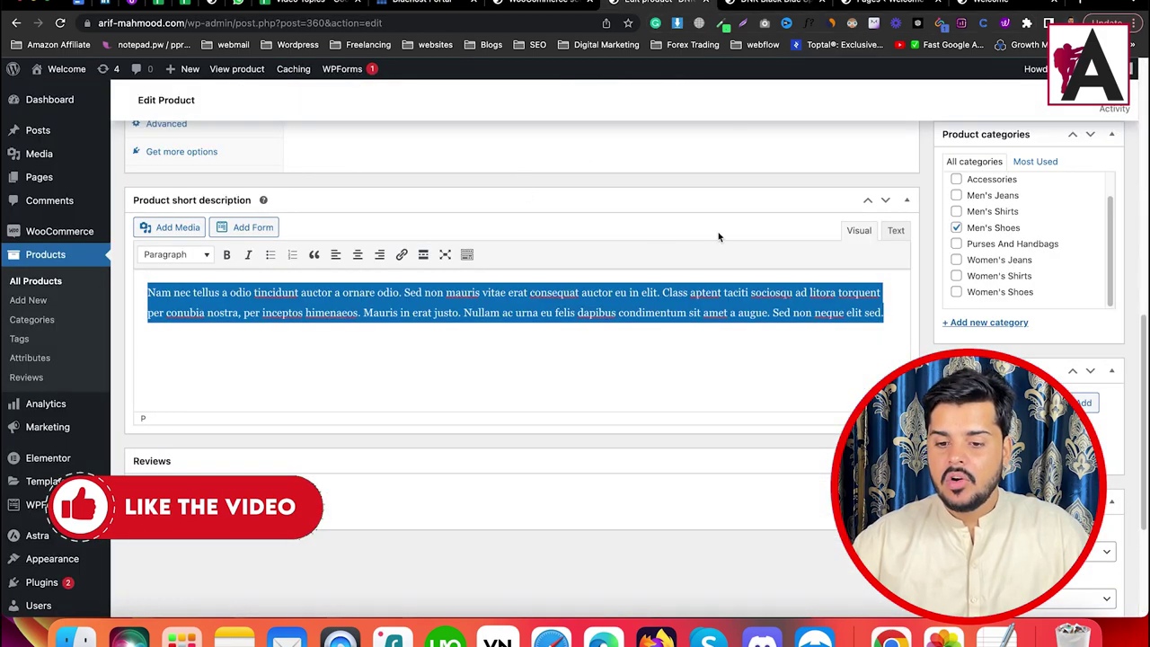
pyautogui.scroll(10, 824, 290)
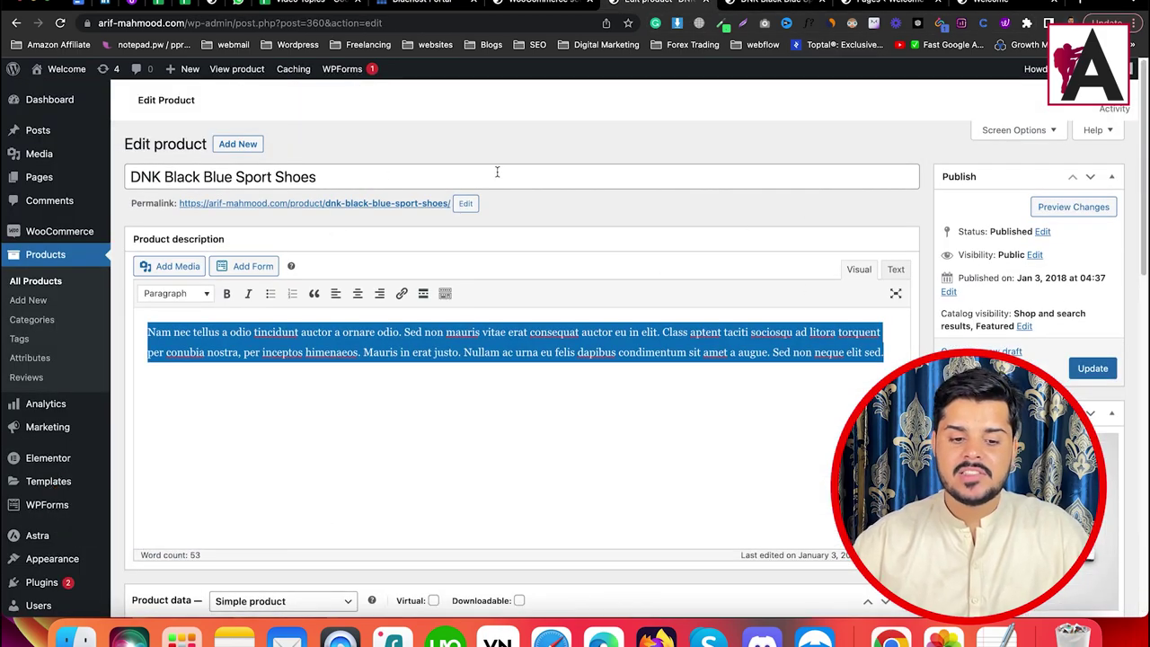